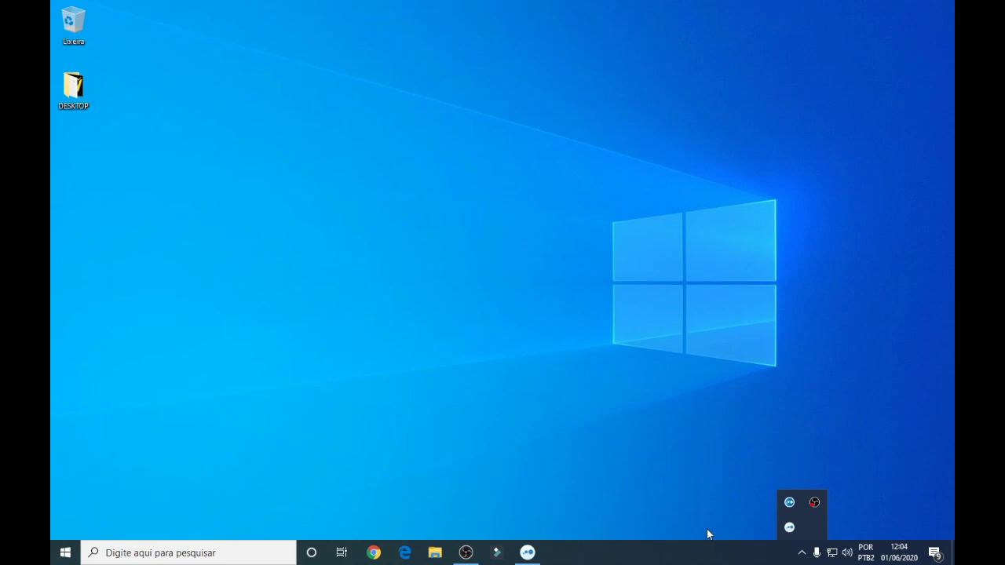
- Run msconfig to open the System Configuration window
{"action": "left_click", "coordinate": [648, 476]}
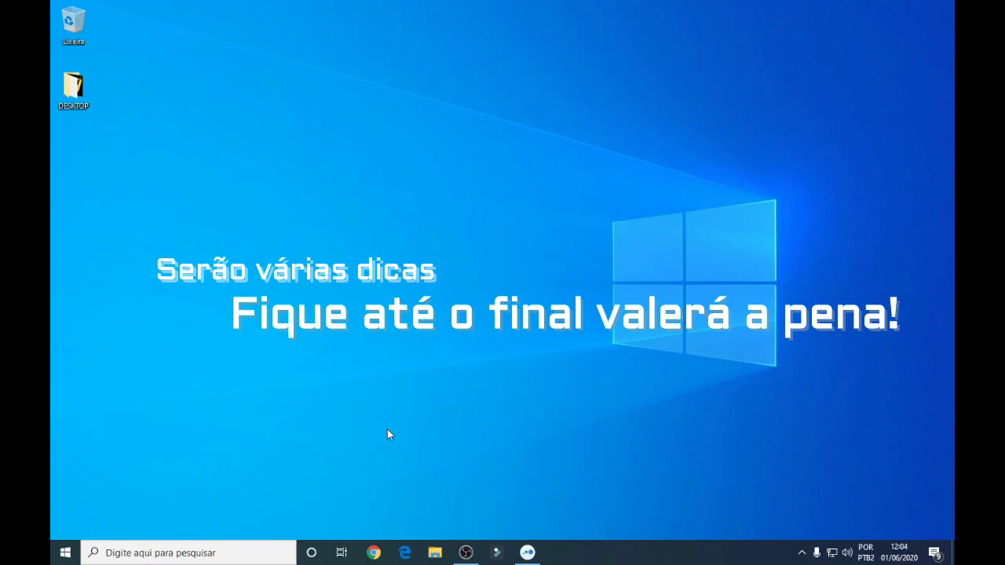
{"action": "key", "text": "super+r"}
{"action": "left_click_drag", "start_coordinate": [209, 409], "coordinate": [395, 257]}
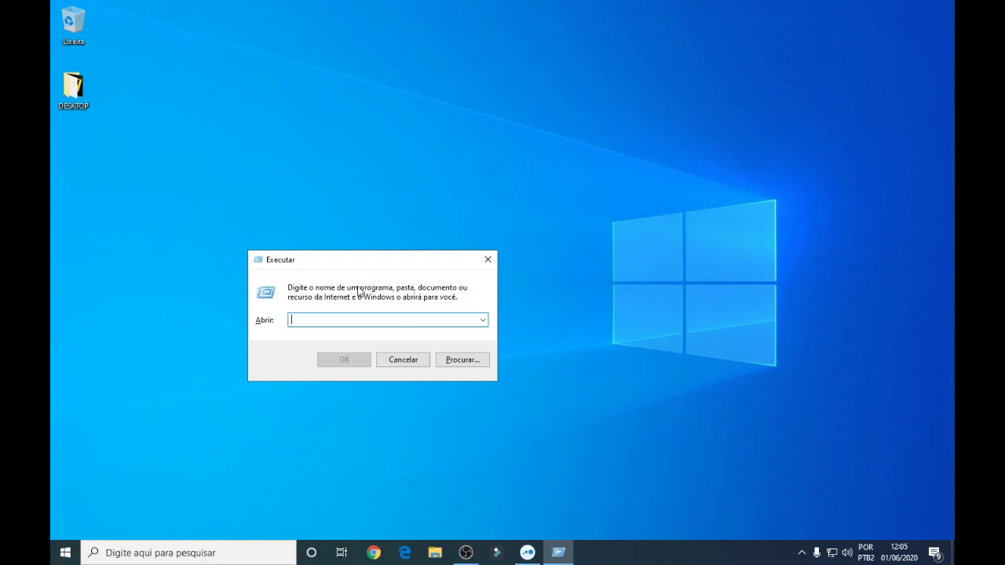
{"action": "left_click_drag", "start_coordinate": [350, 259], "coordinate": [485, 214]}
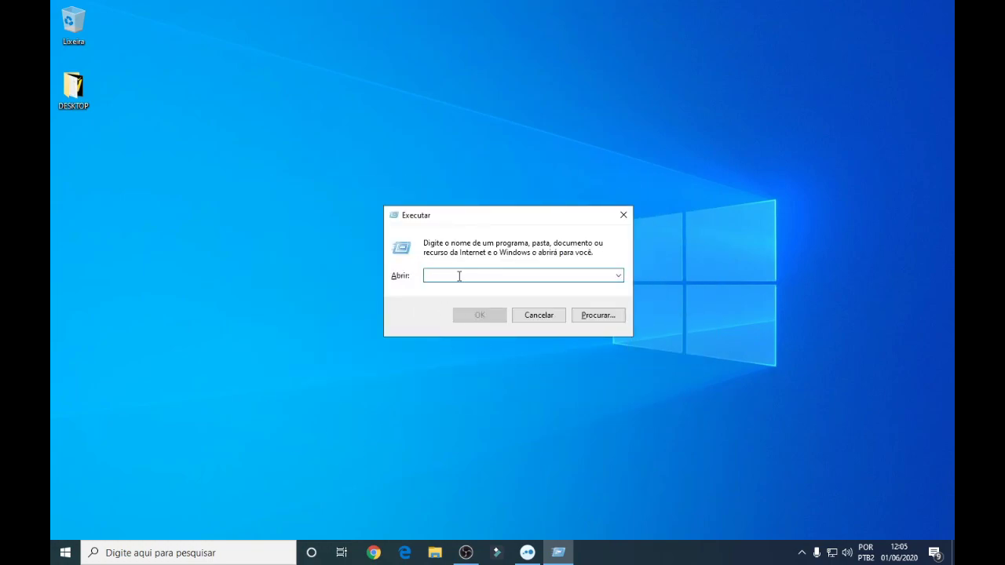
{"action": "type", "text": "m"}
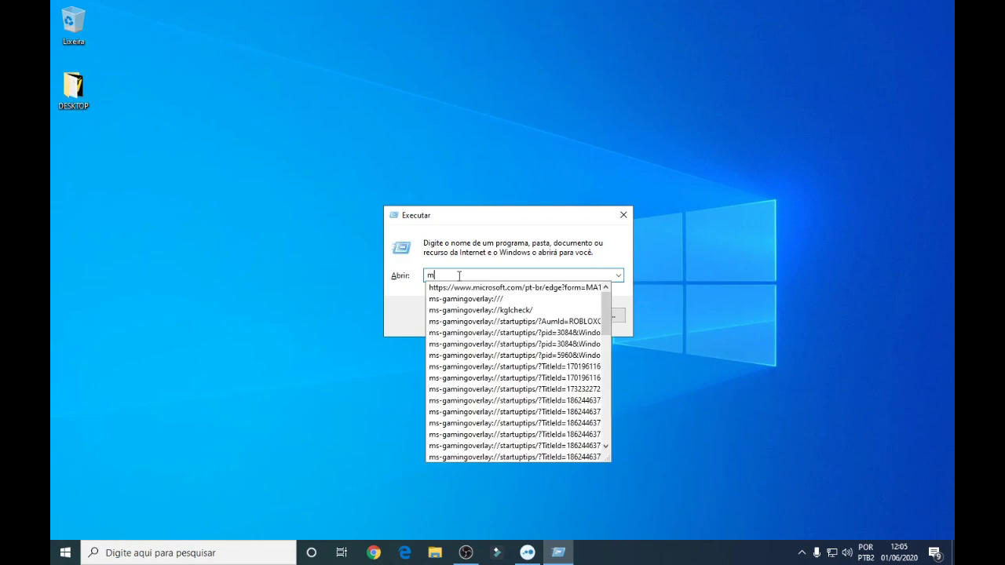
{"action": "type", "text": "sconfig"}
{"action": "key", "text": "Return"}
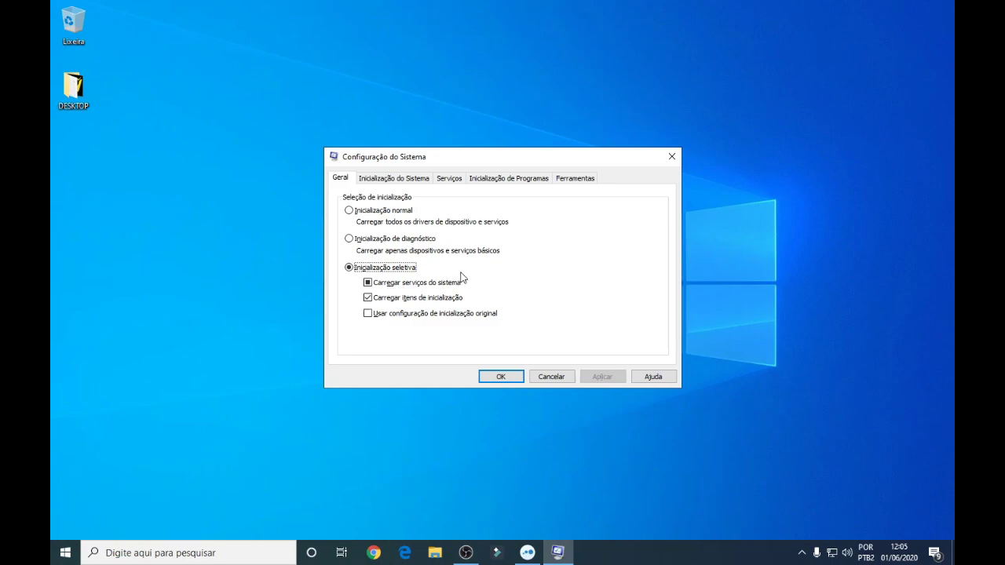
{"action": "left_click_drag", "start_coordinate": [498, 157], "coordinate": [484, 159]}
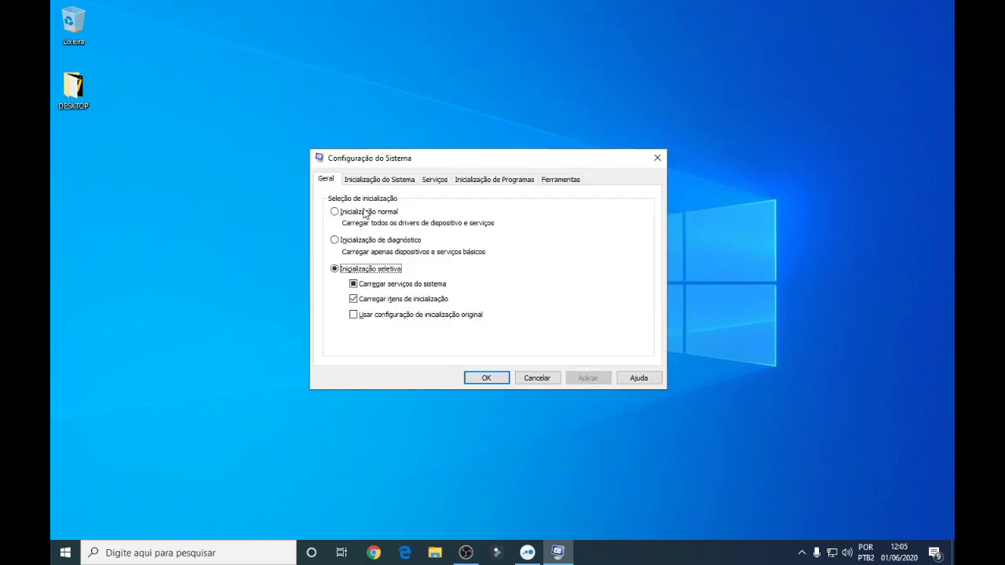
- Open the advanced boot options of the Windows 10 entry and turn off the number-of-processors setting
{"action": "left_click", "coordinate": [377, 182]}
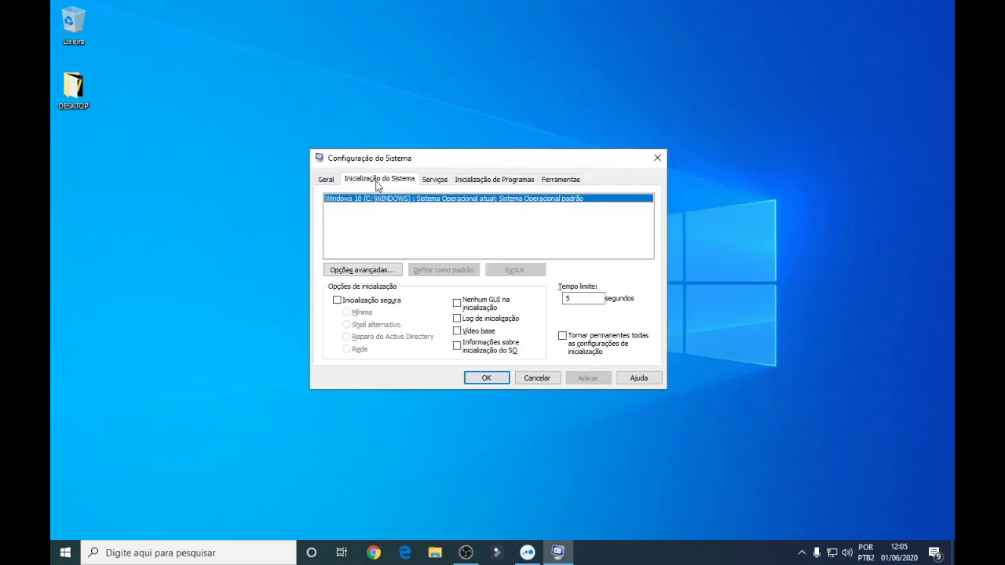
{"action": "left_click", "coordinate": [373, 275]}
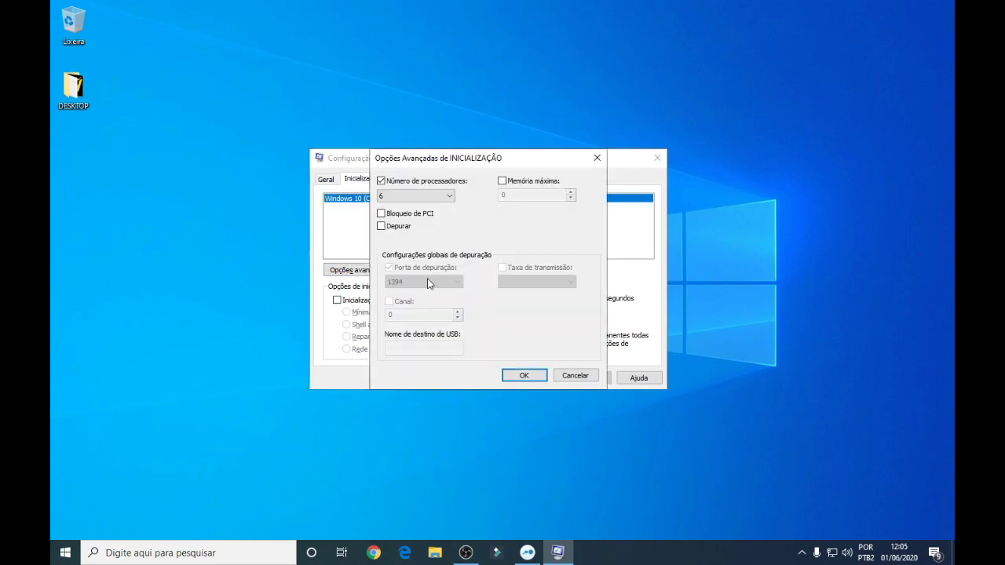
{"action": "left_click", "coordinate": [416, 183]}
{"action": "left_click", "coordinate": [420, 185]}
{"action": "left_click", "coordinate": [421, 196]}
{"action": "left_click", "coordinate": [410, 207]}
{"action": "left_click", "coordinate": [410, 183]}
{"action": "left_click_drag", "start_coordinate": [469, 162], "coordinate": [470, 189]}
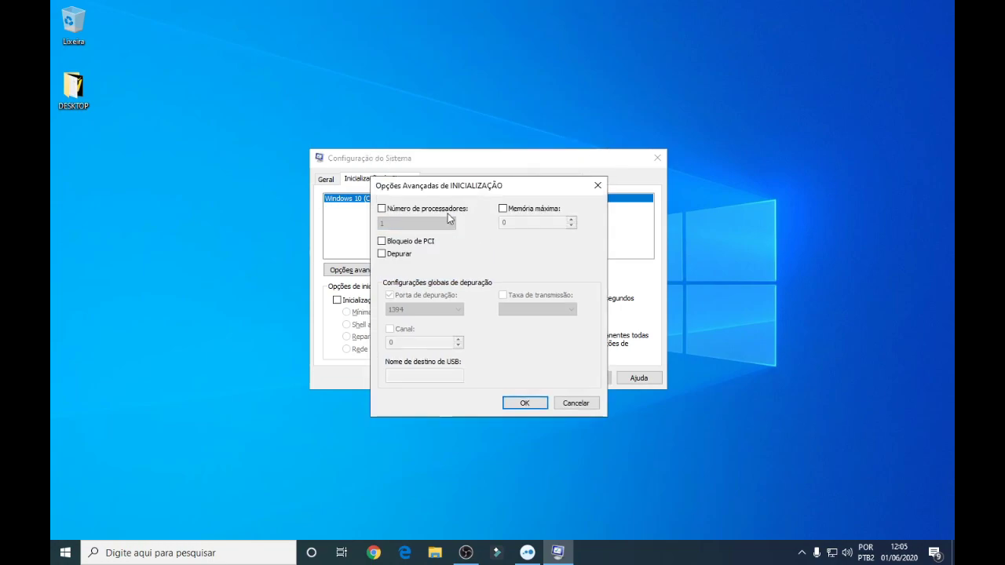
- Enable the number-of-processors boot setting and set it to 6
{"action": "left_click", "coordinate": [391, 214]}
{"action": "left_click", "coordinate": [411, 223]}
{"action": "left_click", "coordinate": [402, 276]}
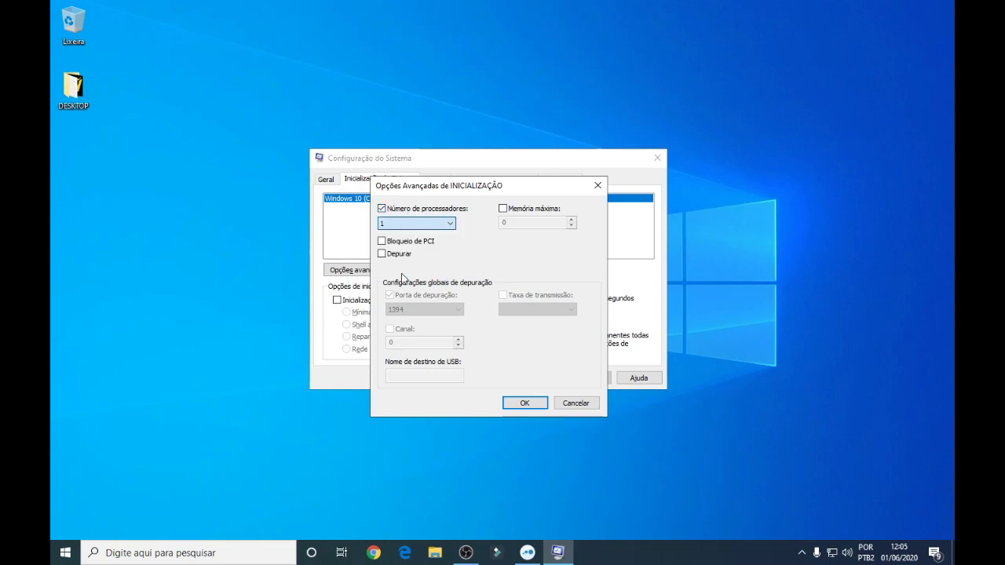
{"action": "left_click", "coordinate": [412, 223]}
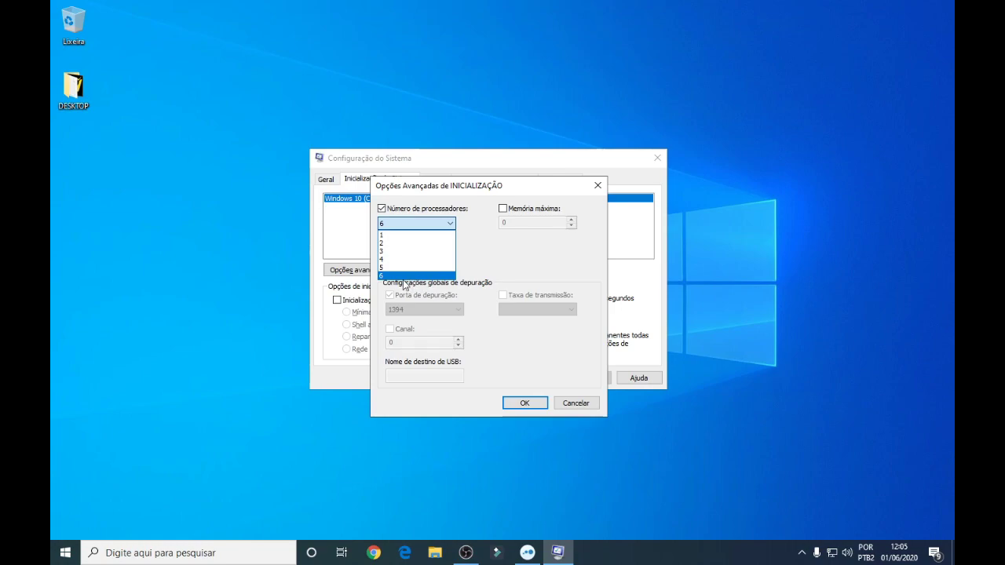
{"action": "left_click", "coordinate": [389, 277]}
{"action": "left_click", "coordinate": [416, 223]}
{"action": "left_click", "coordinate": [415, 277]}
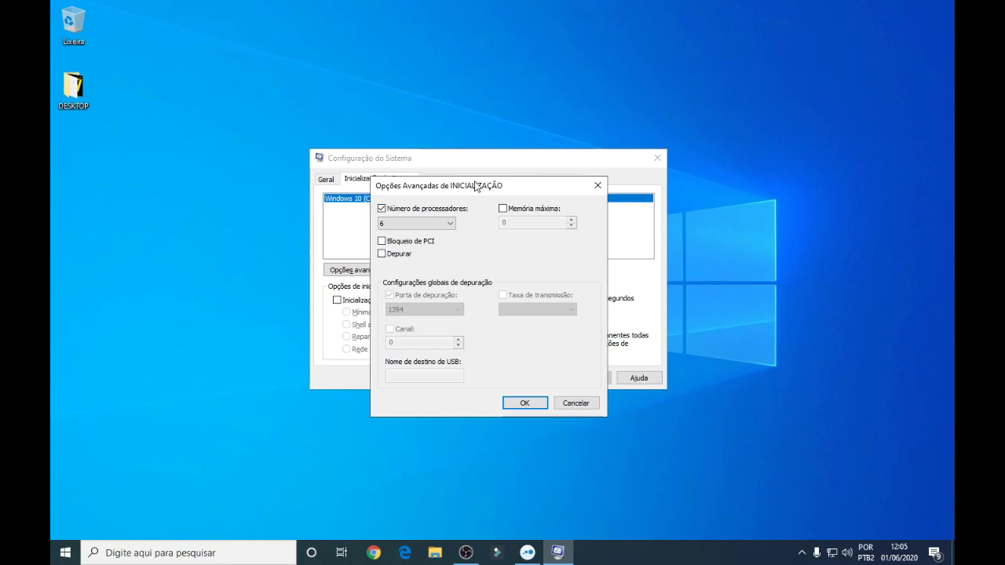
{"action": "left_click_drag", "start_coordinate": [476, 186], "coordinate": [474, 170]}
{"action": "left_click", "coordinate": [417, 209]}
{"action": "left_click", "coordinate": [417, 212]}
{"action": "left_click", "coordinate": [414, 208]}
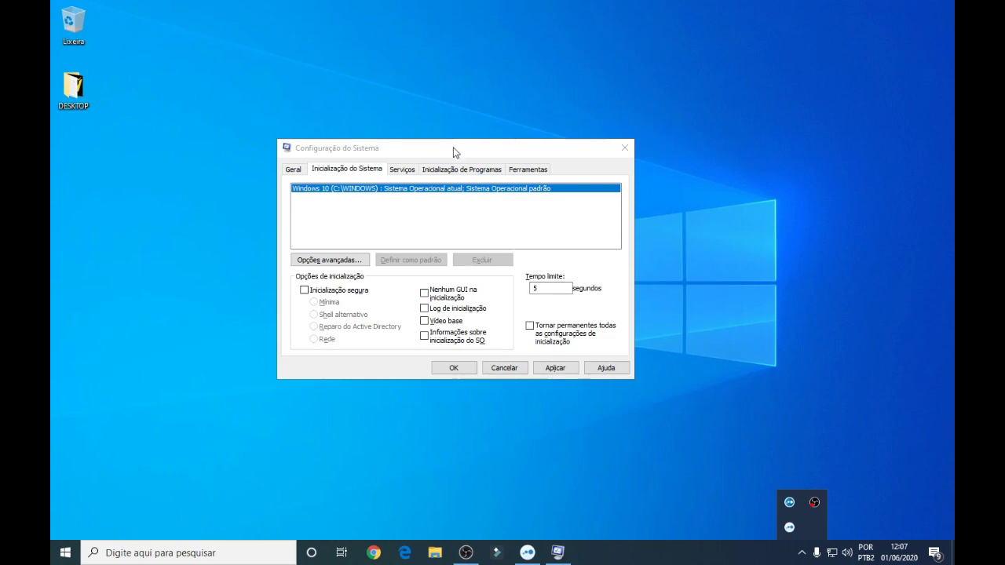
- Reopen the advanced boot options and toggle the maximum memory setting, leaving it disabled
{"action": "left_click_drag", "start_coordinate": [435, 153], "coordinate": [418, 154]}
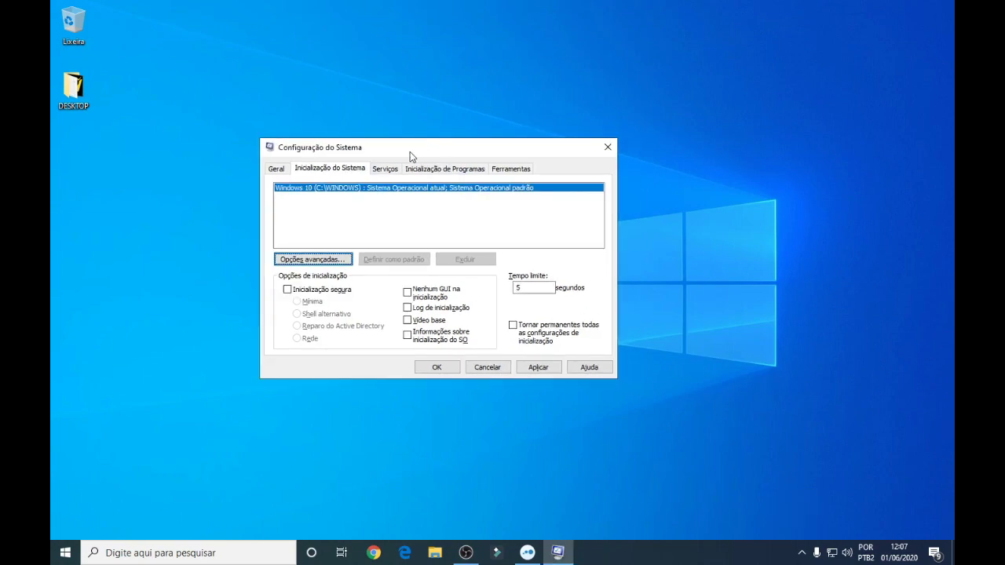
{"action": "left_click", "coordinate": [310, 259]}
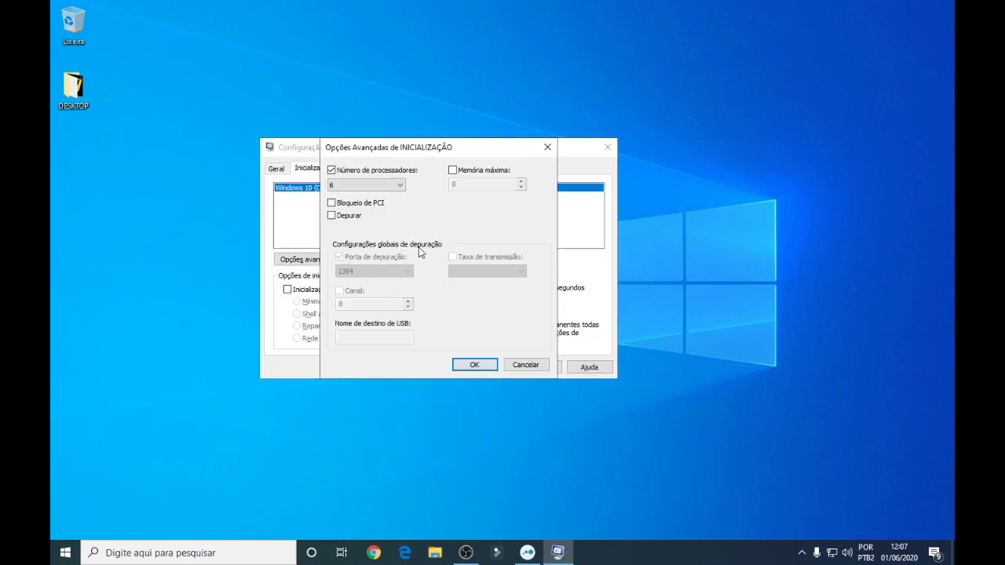
{"action": "left_click", "coordinate": [476, 172]}
{"action": "left_click", "coordinate": [472, 173]}
{"action": "left_click", "coordinate": [476, 176]}
{"action": "left_click", "coordinate": [476, 175]}
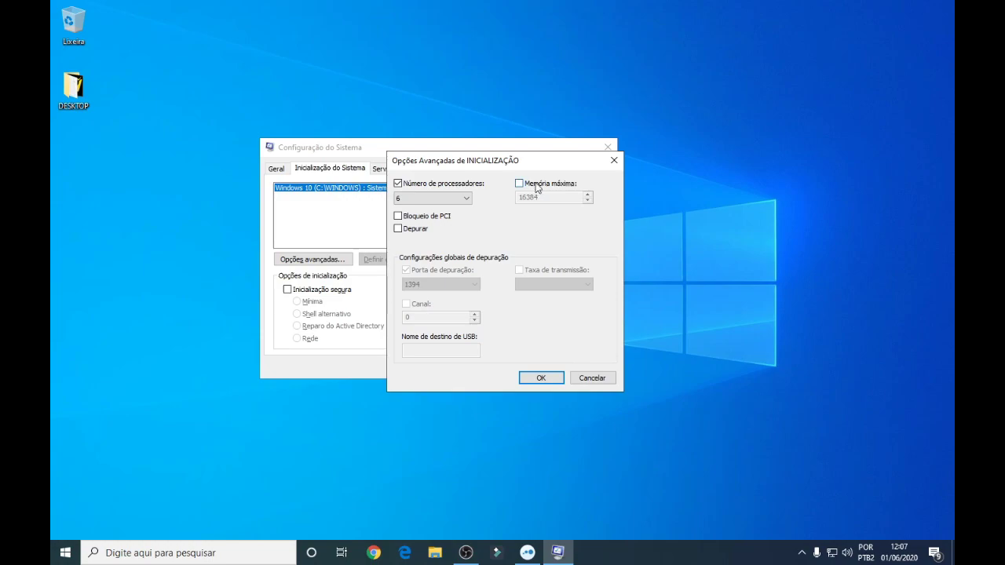
- Enable the maximum memory limit at 16384, then disable it again
{"action": "left_click", "coordinate": [519, 183]}
{"action": "left_click_drag", "start_coordinate": [582, 197], "coordinate": [483, 196]}
{"action": "left_click_drag", "start_coordinate": [562, 197], "coordinate": [482, 200]}
{"action": "left_click", "coordinate": [552, 201]}
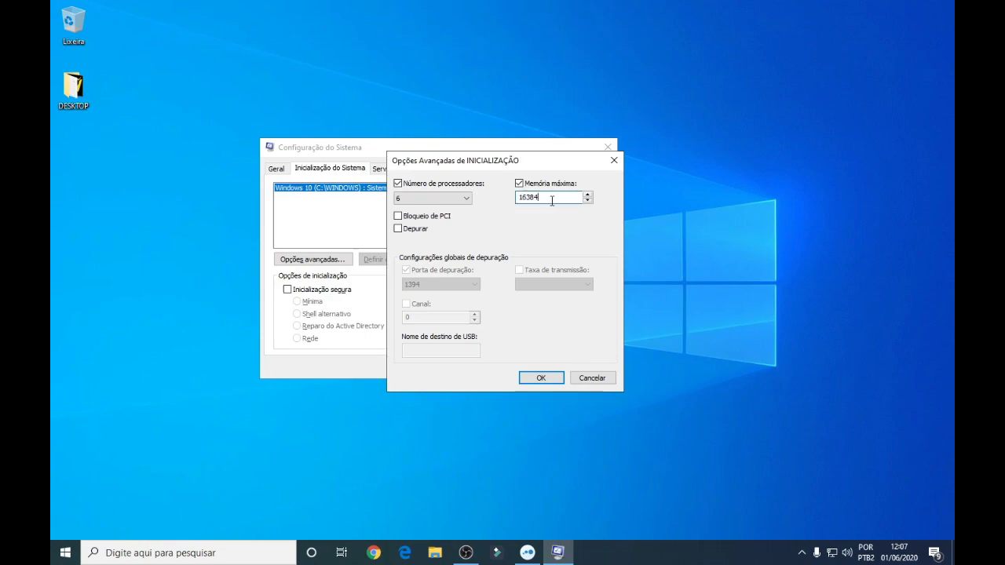
{"action": "left_click_drag", "start_coordinate": [548, 201], "coordinate": [505, 201]}
{"action": "left_click", "coordinate": [536, 186]}
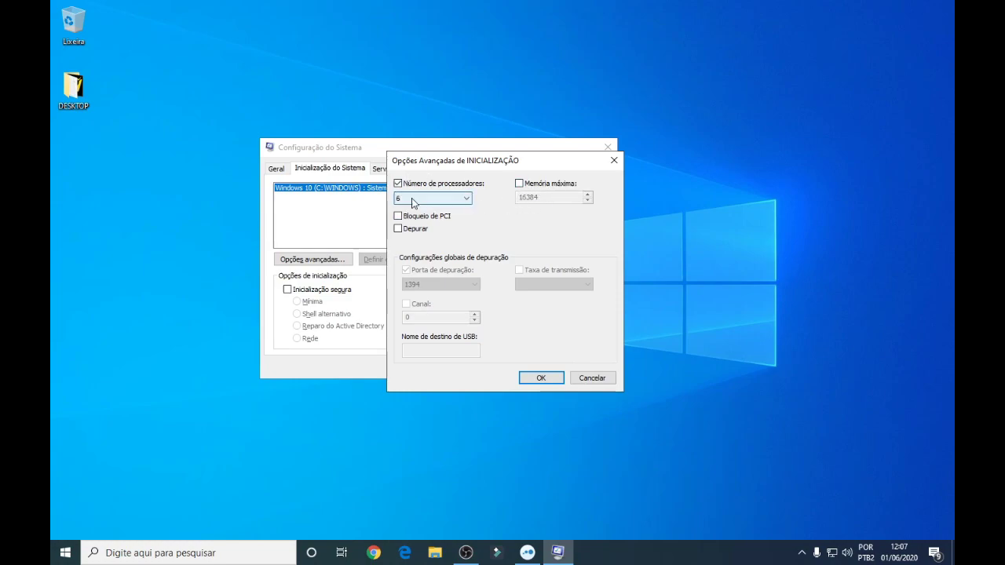
- Select 6 processors, confirm the advanced options, and apply the boot settings with the 5-second timeout
{"action": "left_click", "coordinate": [415, 199]}
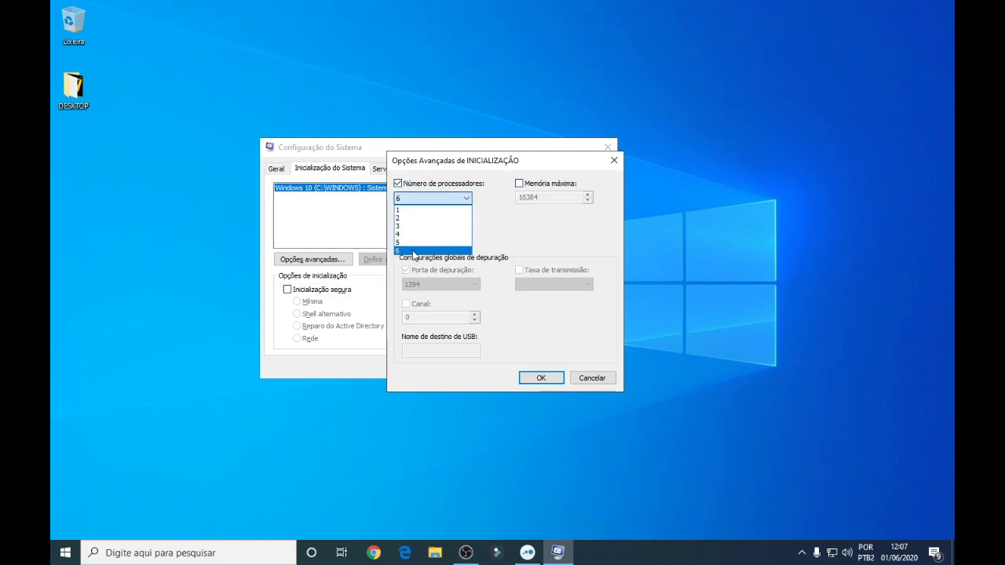
{"action": "left_click", "coordinate": [412, 253]}
{"action": "left_click", "coordinate": [540, 377]}
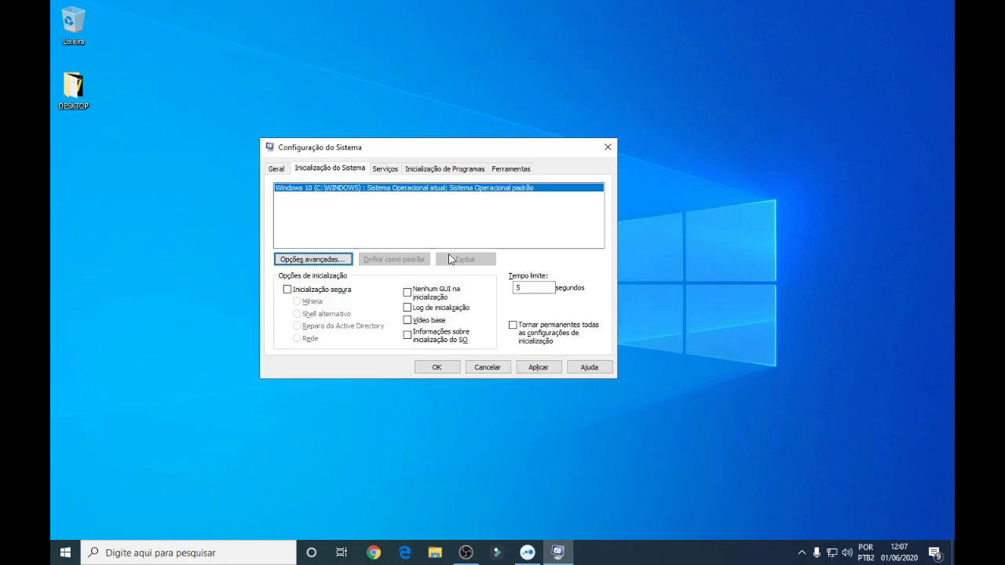
{"action": "double_click", "coordinate": [531, 287]}
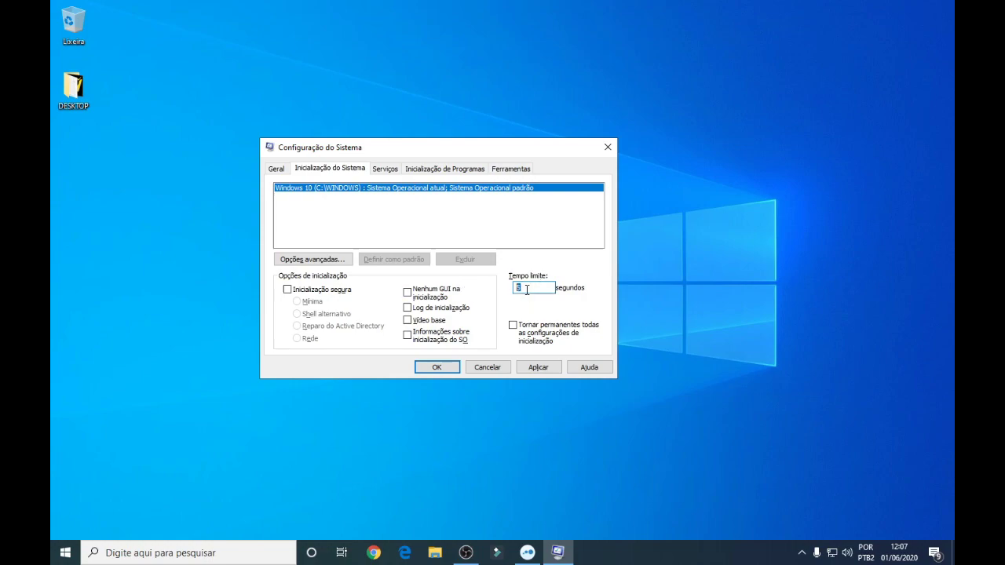
{"action": "left_click", "coordinate": [537, 369]}
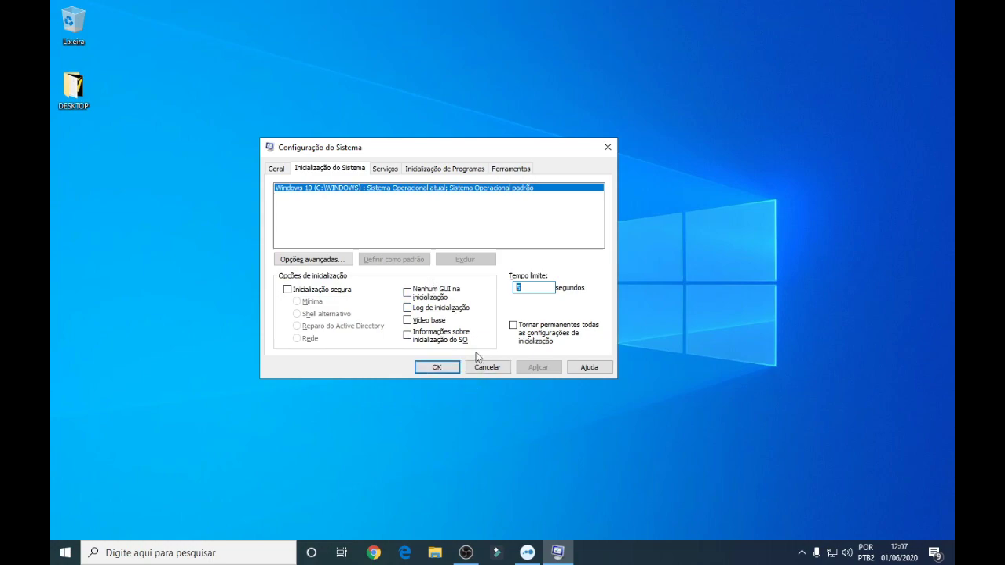
- Open the startup programs list in Task Manager and examine its entries, from Spotify and Discord to Wondershare Studio and Google Chrome
{"action": "left_click", "coordinate": [433, 170]}
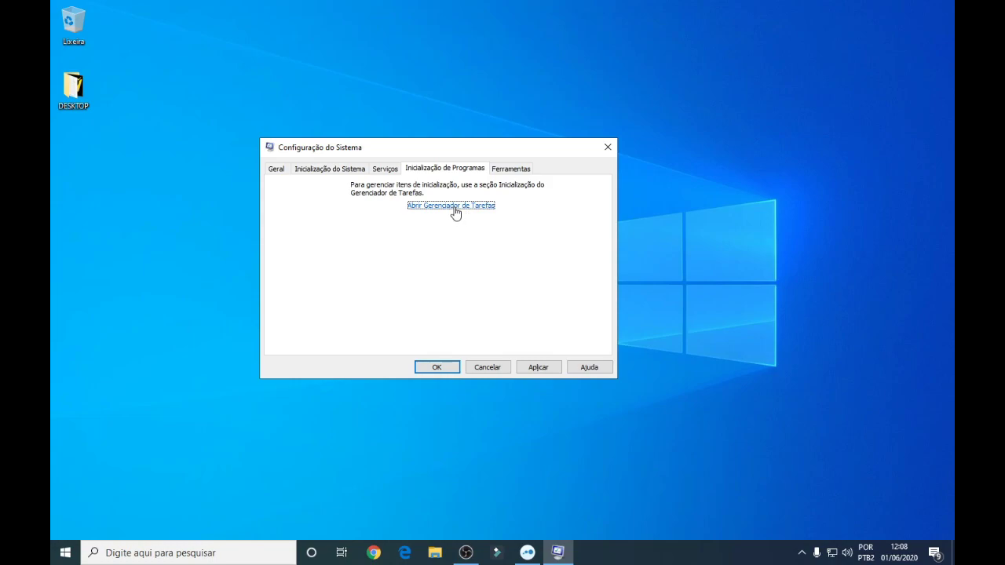
{"action": "left_click", "coordinate": [455, 206]}
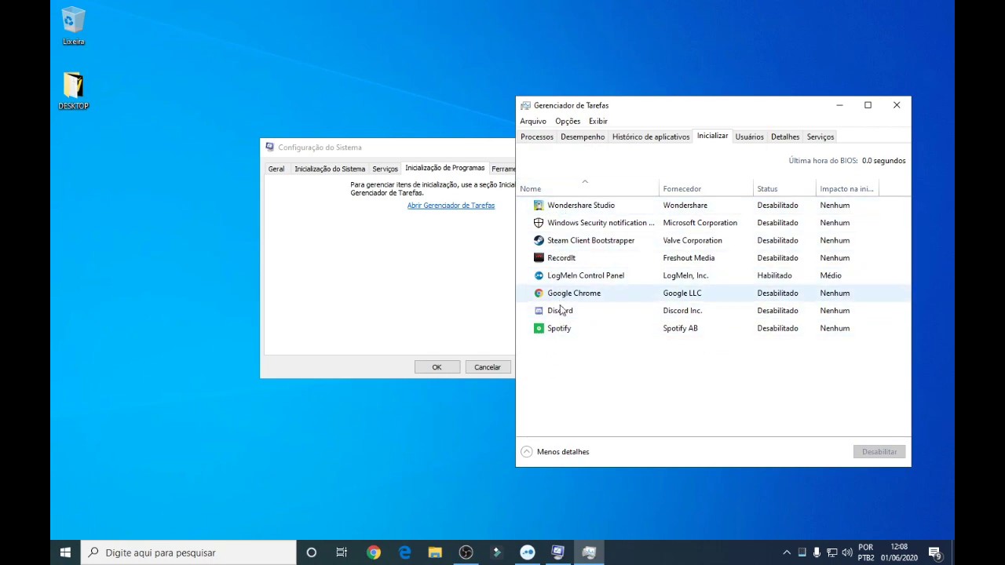
{"action": "left_click", "coordinate": [641, 333]}
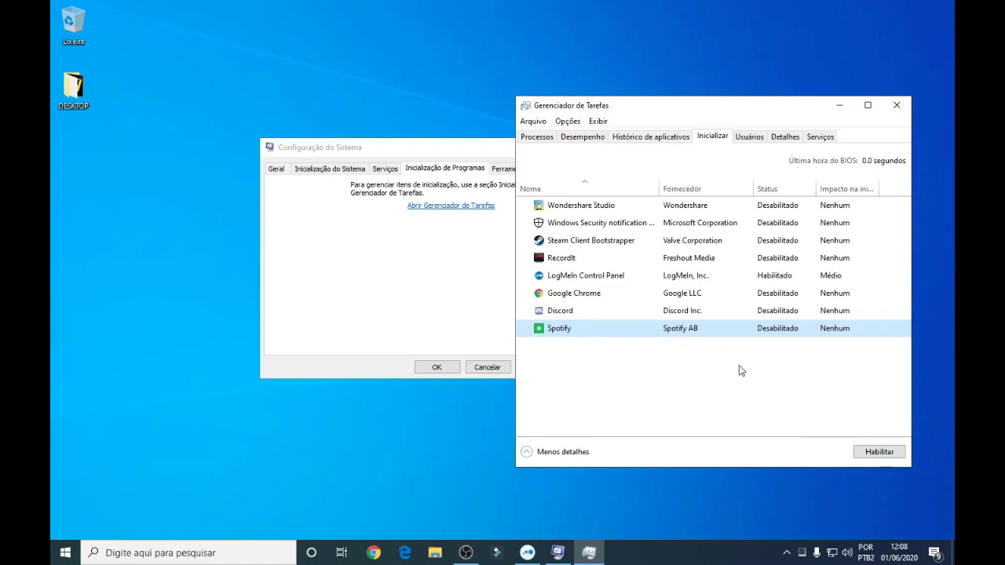
{"action": "left_click", "coordinate": [652, 312]}
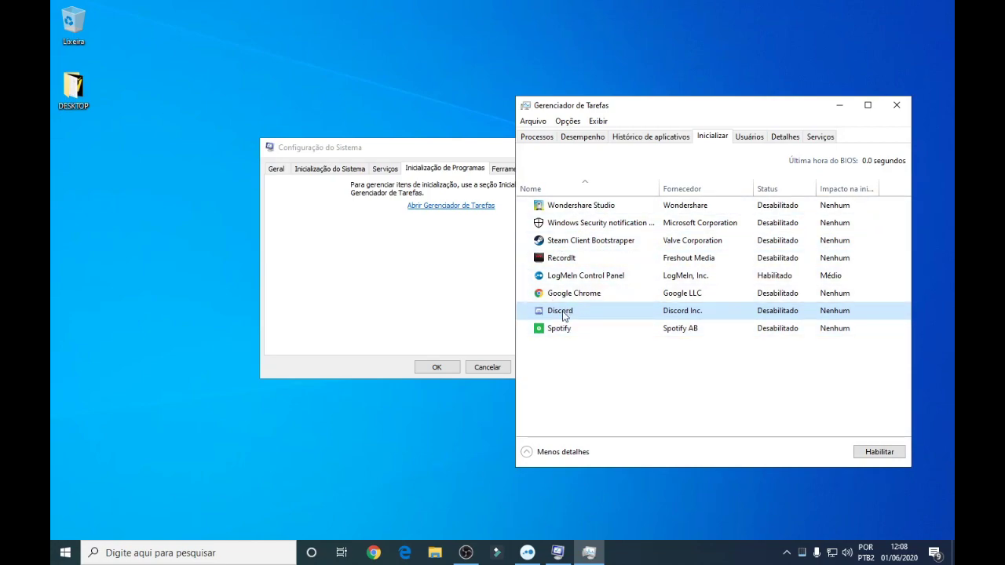
{"action": "left_click", "coordinate": [605, 280]}
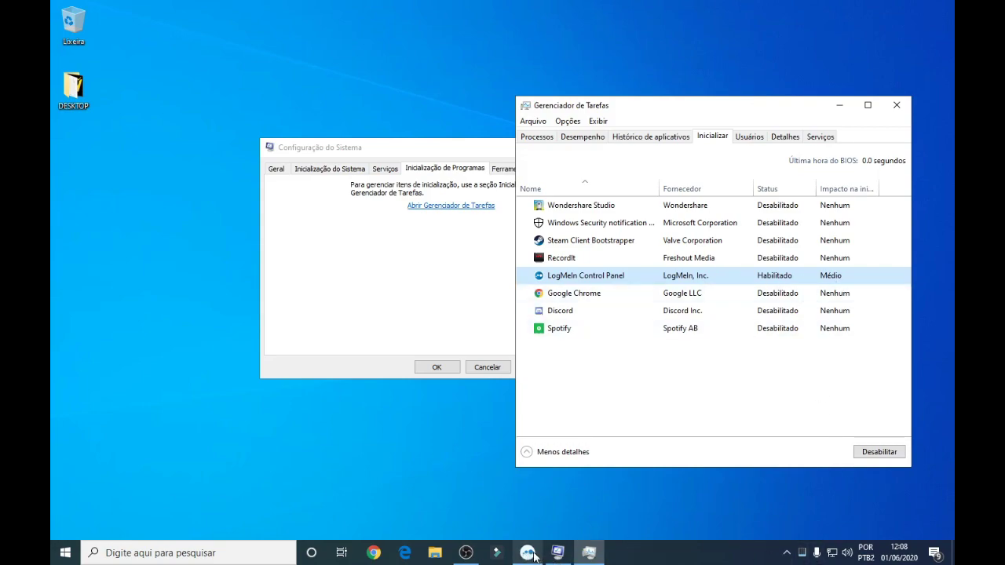
{"action": "left_click", "coordinate": [578, 260]}
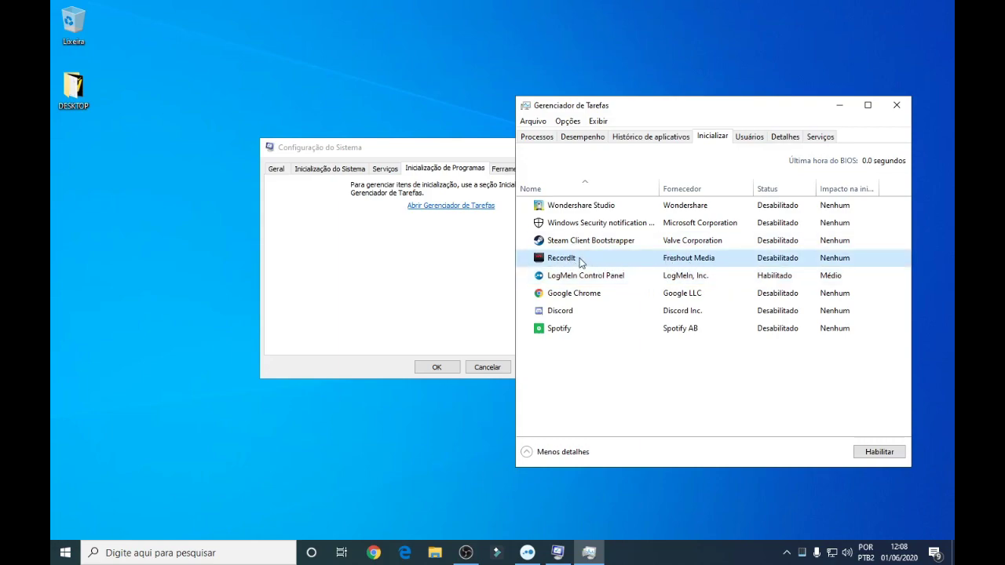
{"action": "left_click", "coordinate": [610, 242]}
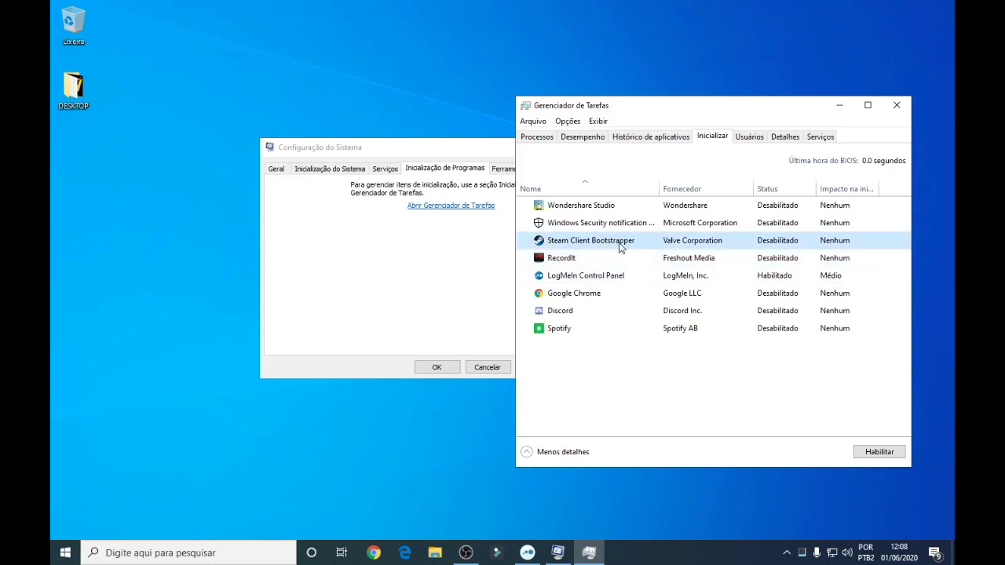
{"action": "left_click", "coordinate": [606, 209]}
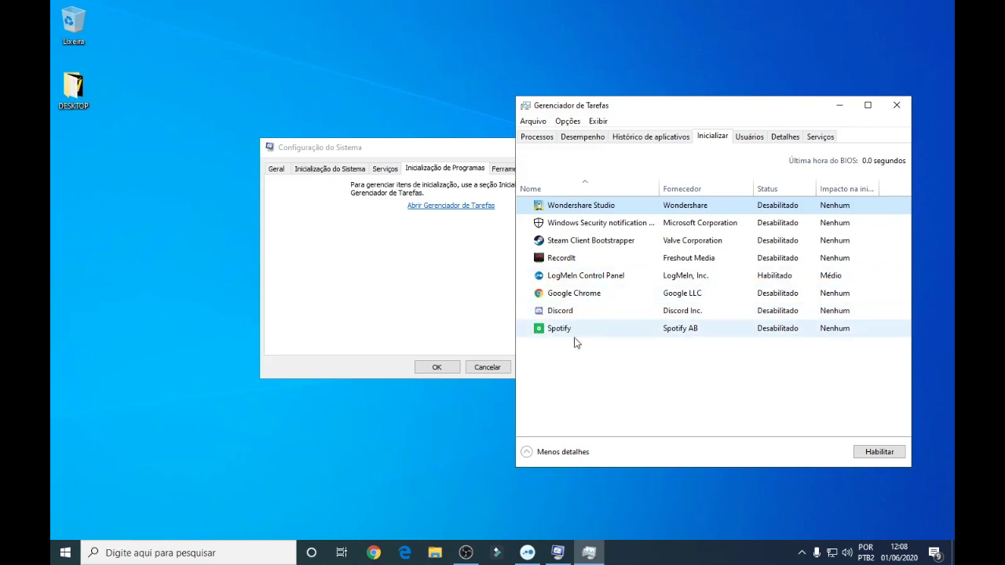
{"action": "left_click", "coordinate": [614, 297]}
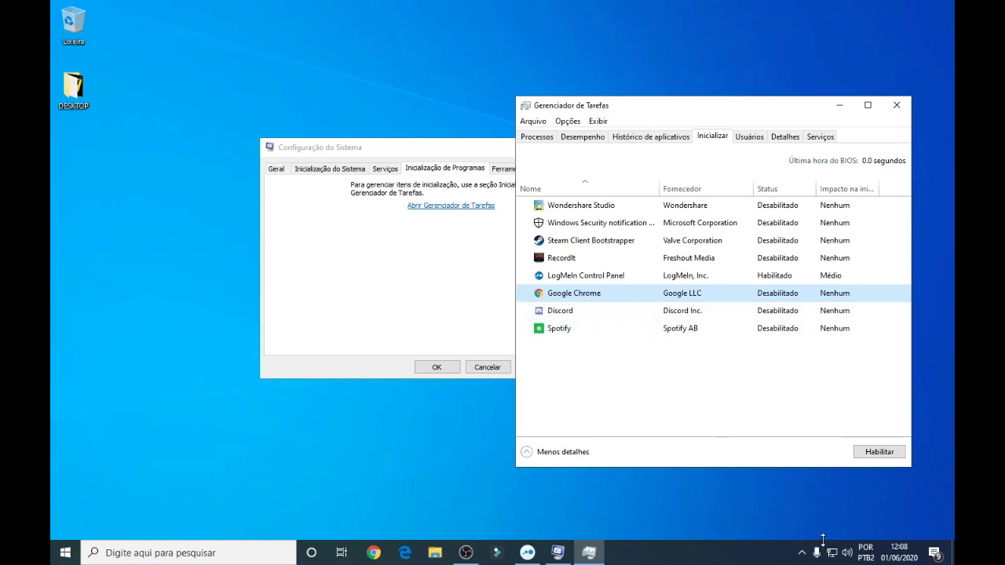
- Check the hidden system tray icons and the LogMeIn Control Panel startup entry
{"action": "left_click", "coordinate": [802, 553]}
{"action": "left_click", "coordinate": [704, 417]}
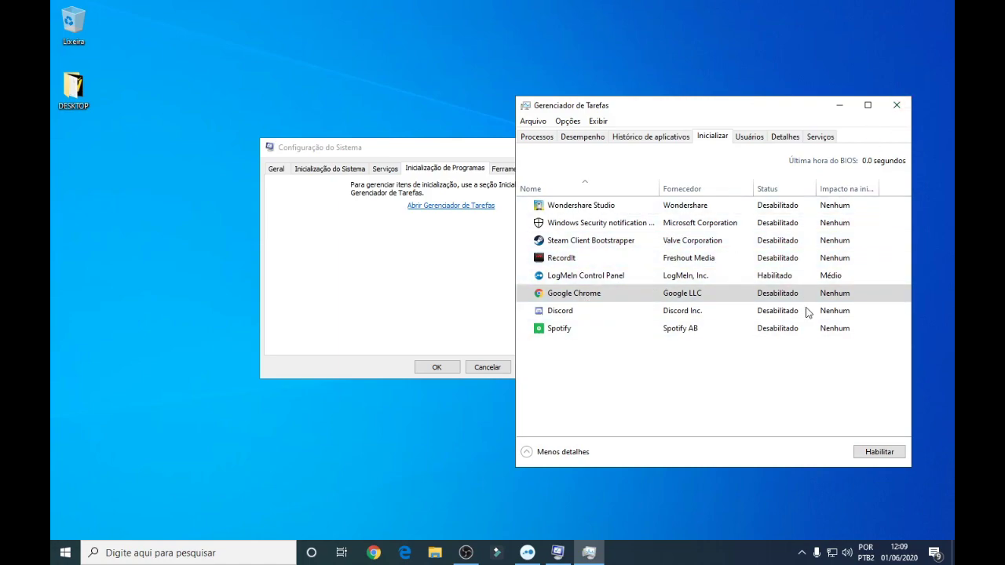
{"action": "left_click", "coordinate": [597, 277]}
{"action": "left_click", "coordinate": [691, 263]}
{"action": "left_click", "coordinate": [716, 275]}
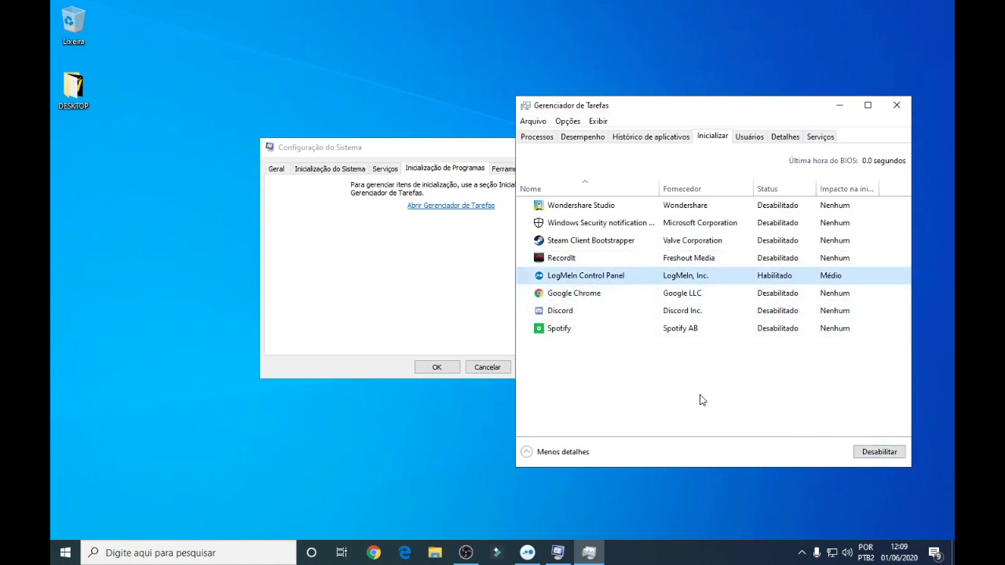
- Close Task Manager, then apply and accept the System Configuration changes
{"action": "left_click", "coordinate": [897, 103]}
{"action": "left_click", "coordinate": [541, 368]}
{"action": "left_click", "coordinate": [423, 367]}
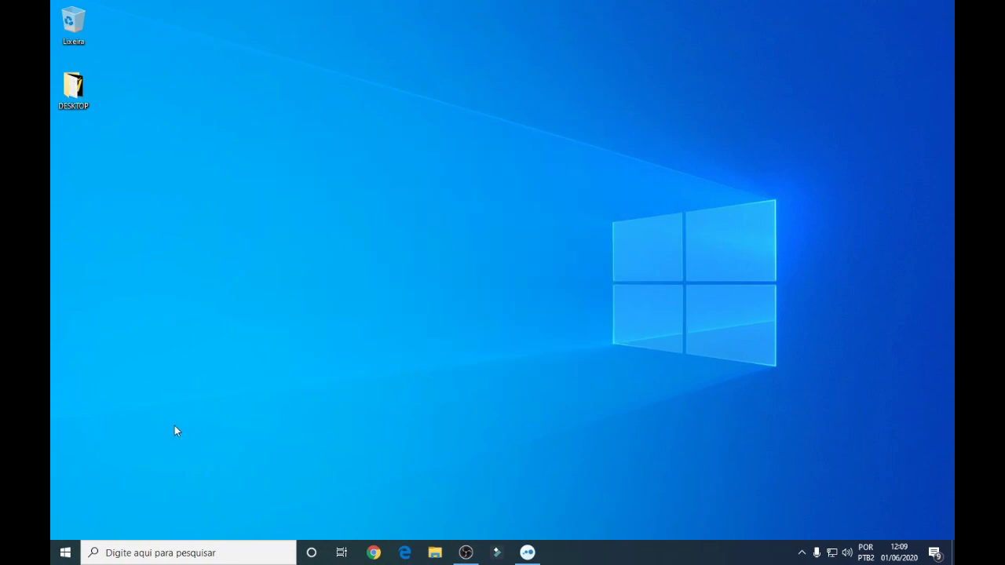
- Open the properties of Disco Local (C:) from Este Computador in File Explorer
{"action": "key", "text": "super+e"}
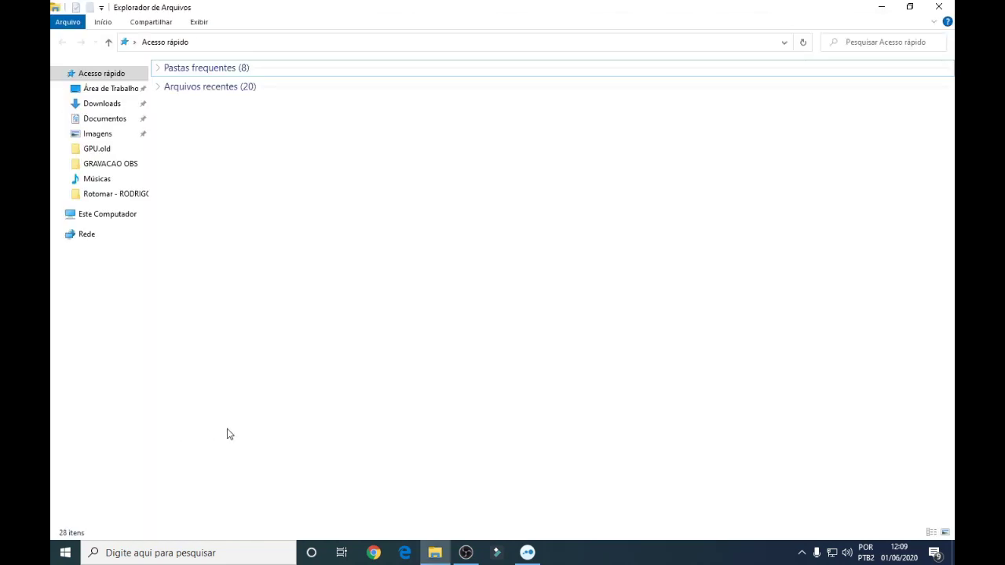
{"action": "left_click", "coordinate": [106, 220]}
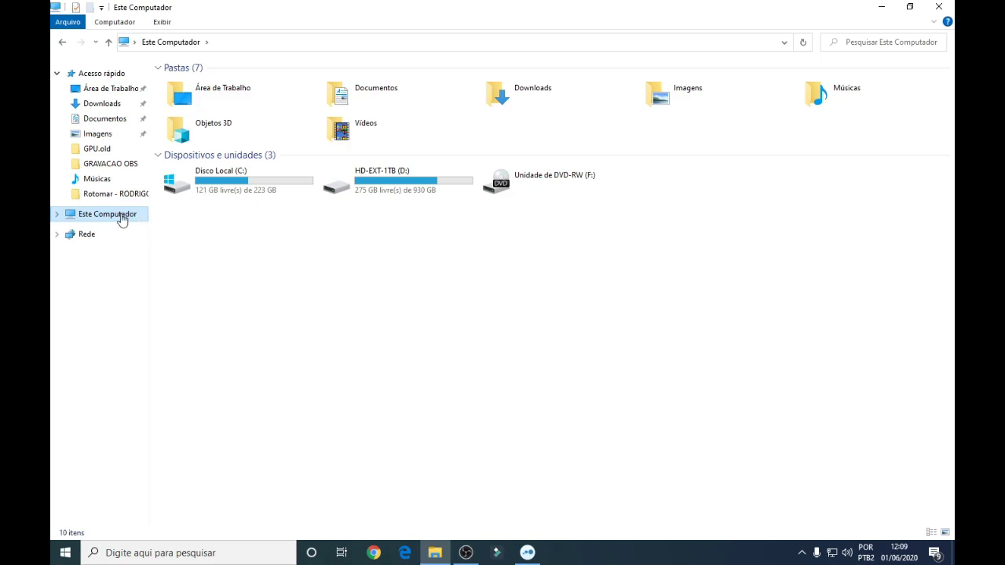
{"action": "left_click", "coordinate": [246, 187]}
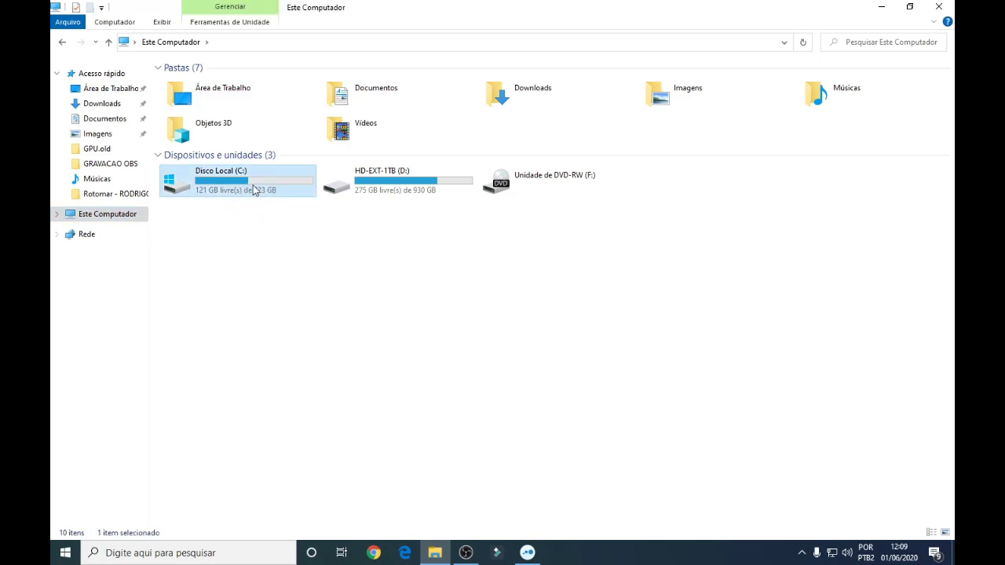
{"action": "right_click", "coordinate": [253, 184]}
{"action": "left_click", "coordinate": [229, 247]}
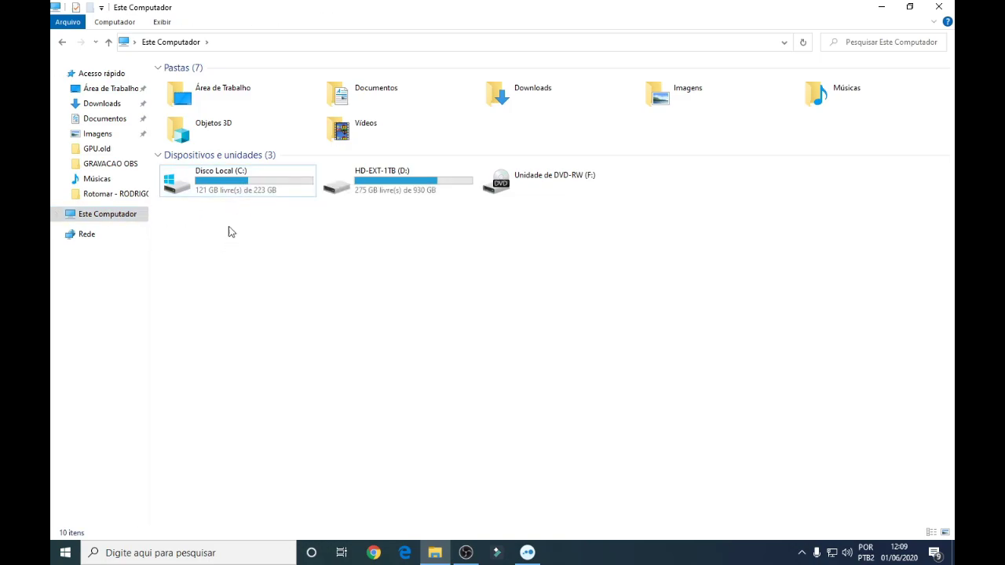
{"action": "left_click", "coordinate": [240, 192]}
{"action": "right_click", "coordinate": [240, 183]}
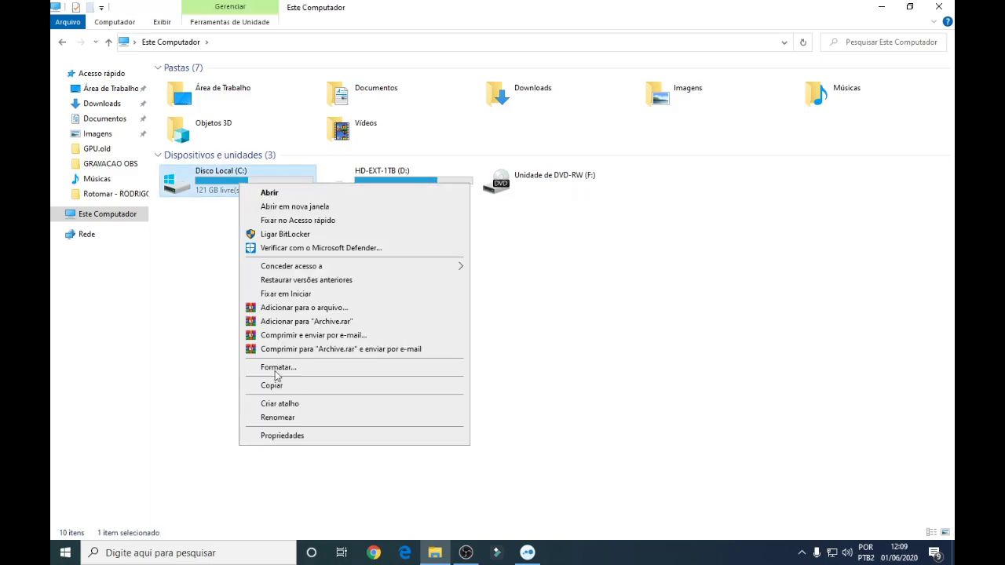
{"action": "left_click", "coordinate": [232, 189]}
{"action": "left_click_drag", "start_coordinate": [312, 233], "coordinate": [180, 202]}
{"action": "left_click_drag", "start_coordinate": [281, 231], "coordinate": [173, 182]}
{"action": "right_click", "coordinate": [233, 186]}
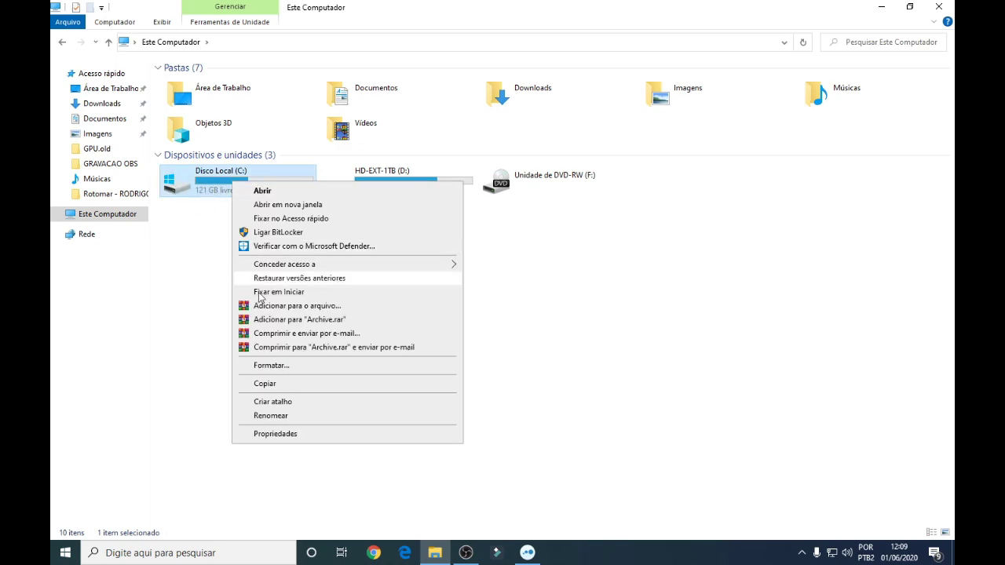
{"action": "left_click", "coordinate": [298, 434]}
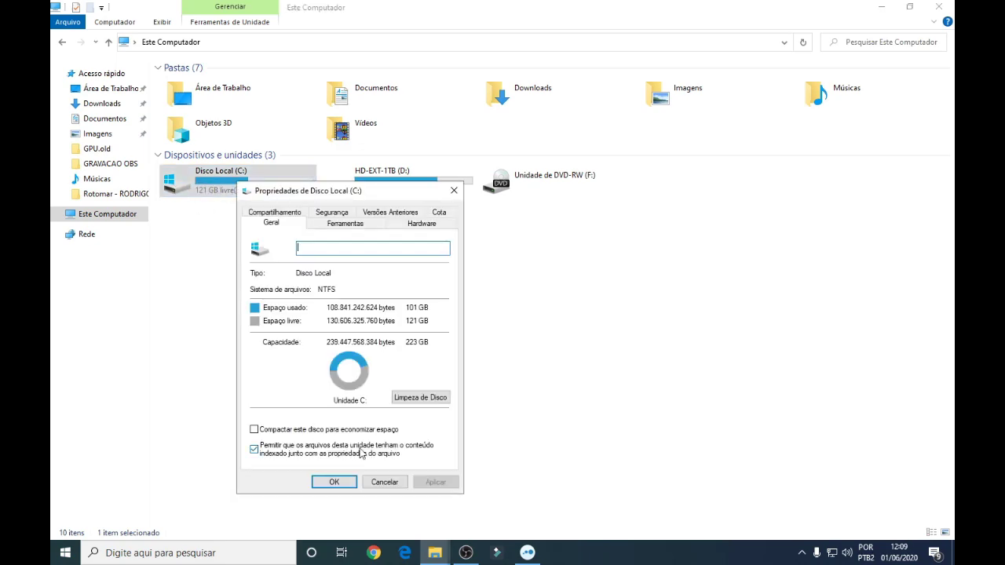
- Start Disk Cleanup for drive C: and move its window clear of the drive properties dialog
{"action": "left_click", "coordinate": [425, 401]}
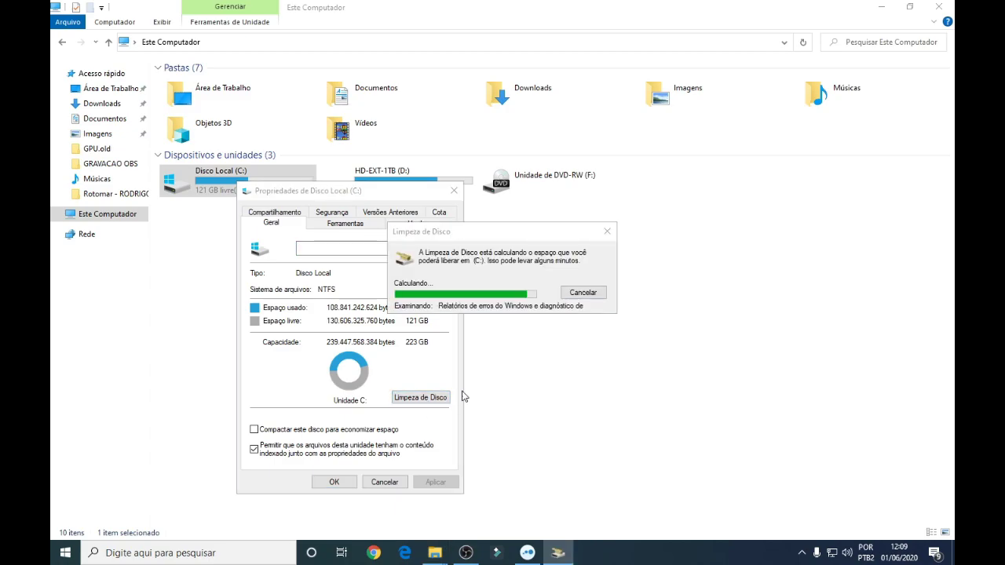
{"action": "scroll", "coordinate": [380, 220], "scroll_direction": "down", "scroll_amount": 1}
{"action": "scroll", "coordinate": [372, 219], "scroll_direction": "up", "scroll_amount": 1}
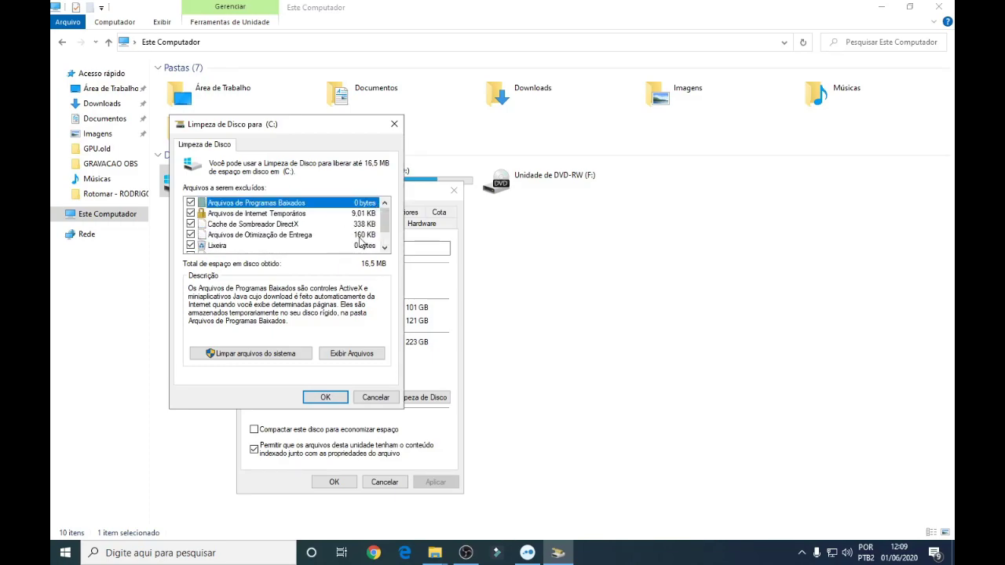
{"action": "left_click_drag", "start_coordinate": [314, 125], "coordinate": [560, 149]}
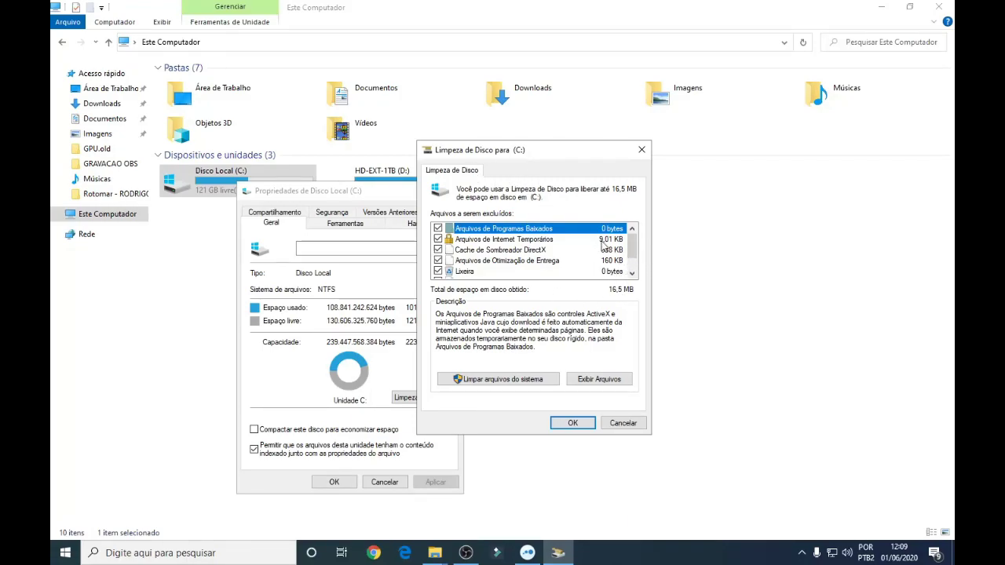
- Examine the file categories that Disk Cleanup offers to delete from drive C:, down to Miniaturas
{"action": "scroll", "coordinate": [632, 247], "scroll_direction": "down", "scroll_amount": 1}
{"action": "scroll", "coordinate": [632, 247], "scroll_direction": "up", "scroll_amount": 1}
{"action": "scroll", "coordinate": [632, 247], "scroll_direction": "down", "scroll_amount": 1}
{"action": "scroll", "coordinate": [632, 247], "scroll_direction": "up", "scroll_amount": 1}
{"action": "scroll", "coordinate": [627, 253], "scroll_direction": "down", "scroll_amount": 1}
{"action": "scroll", "coordinate": [474, 250], "scroll_direction": "up", "scroll_amount": 1}
{"action": "scroll", "coordinate": [540, 267], "scroll_direction": "down", "scroll_amount": 1}
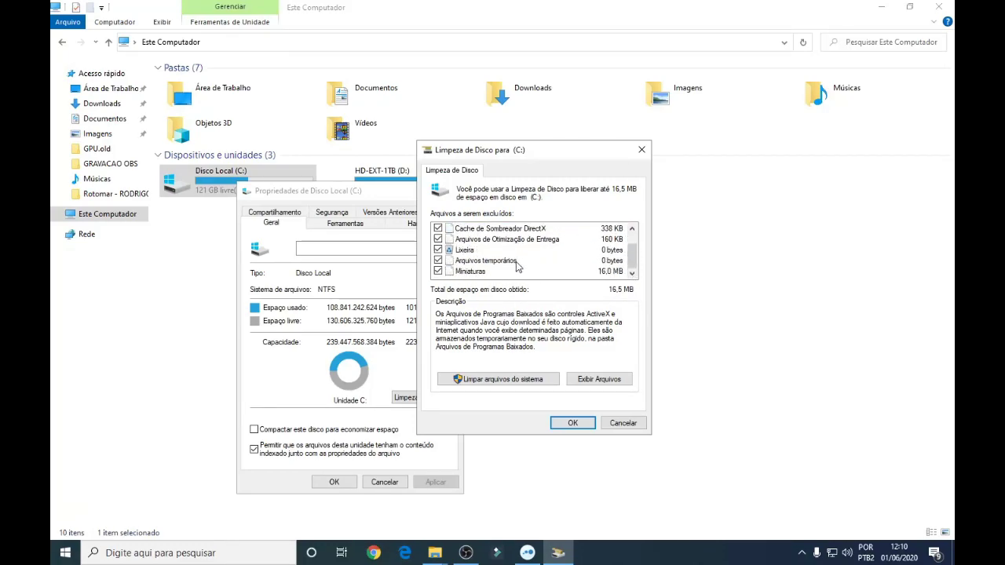
- Extend the cleanup of drive C: to system files and move the new Disk Cleanup window clear of the properties dialog
{"action": "left_click", "coordinate": [493, 379]}
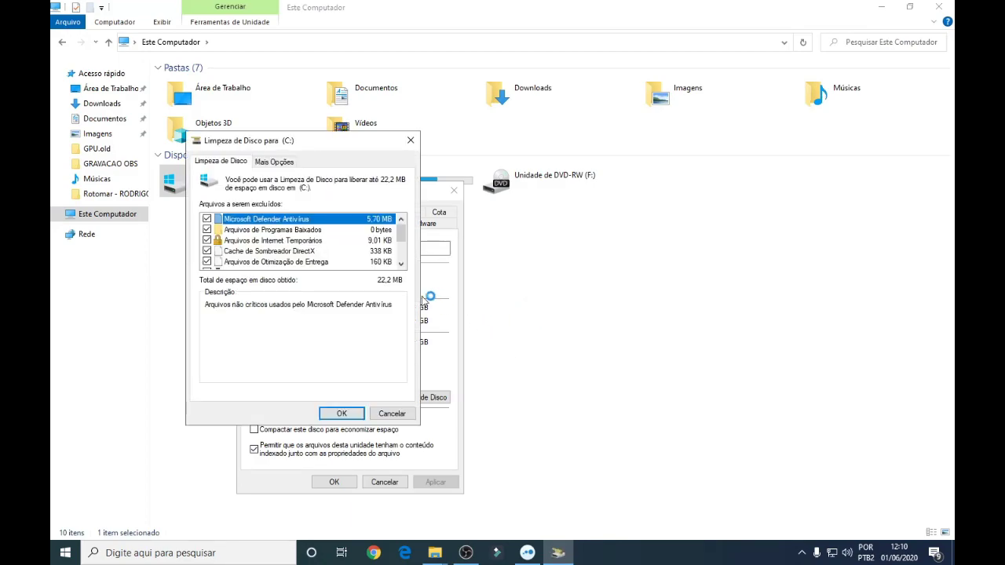
{"action": "scroll", "coordinate": [403, 240], "scroll_direction": "down", "scroll_amount": 2}
{"action": "scroll", "coordinate": [380, 223], "scroll_direction": "up", "scroll_amount": 2}
{"action": "scroll", "coordinate": [398, 239], "scroll_direction": "down", "scroll_amount": 2}
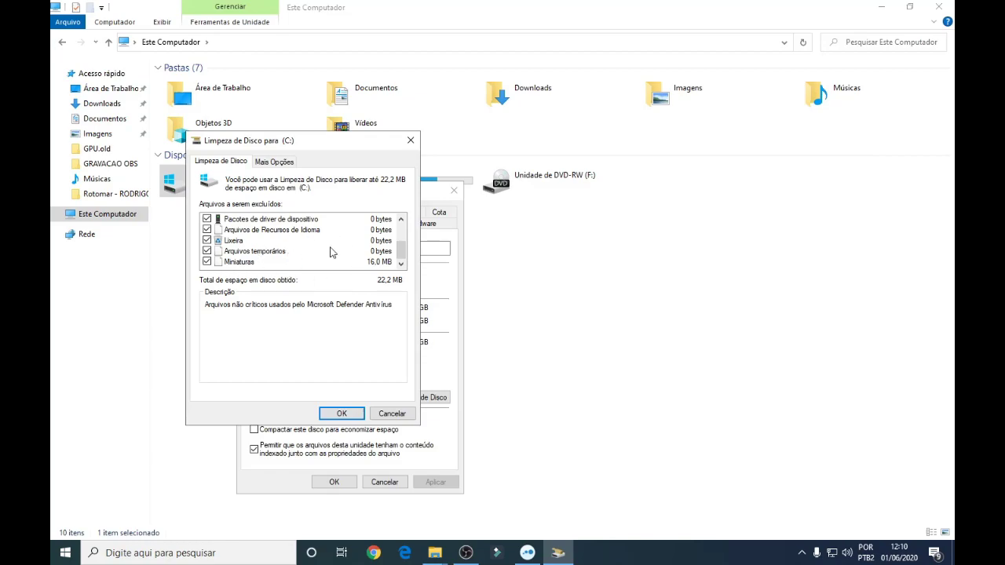
{"action": "left_click_drag", "start_coordinate": [337, 145], "coordinate": [548, 143]}
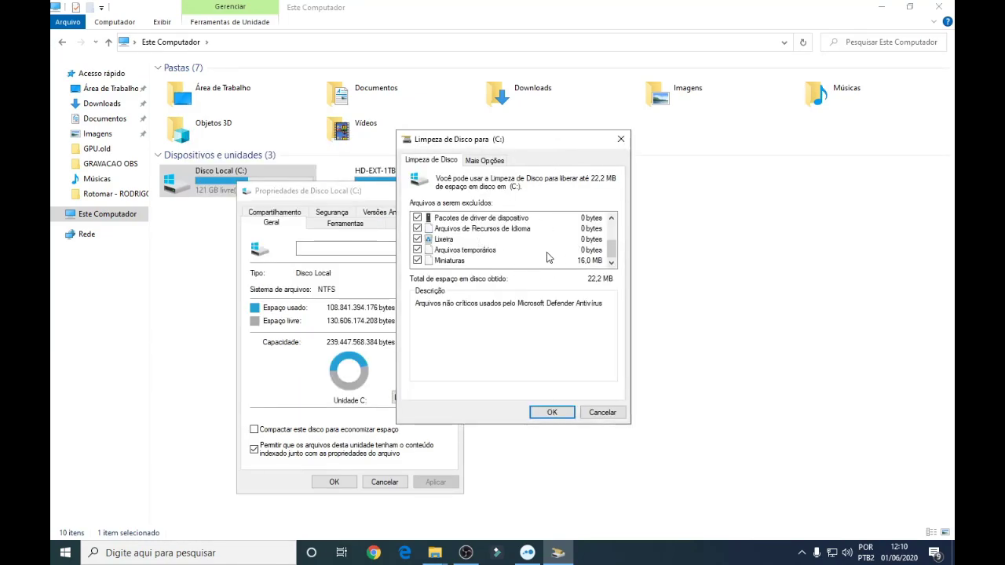
- Read the descriptions of the Arquivos temporários, Lixeira, Arquivos de Recursos de Idioma and Pacotes de driver de dispositivo categories
{"action": "mouse_move", "coordinate": [607, 255]}
{"action": "left_mouse_down"}
{"action": "mouse_move", "coordinate": [615, 226]}
{"action": "mouse_move", "coordinate": [607, 249]}
{"action": "mouse_move", "coordinate": [609, 240]}
{"action": "left_mouse_up"}
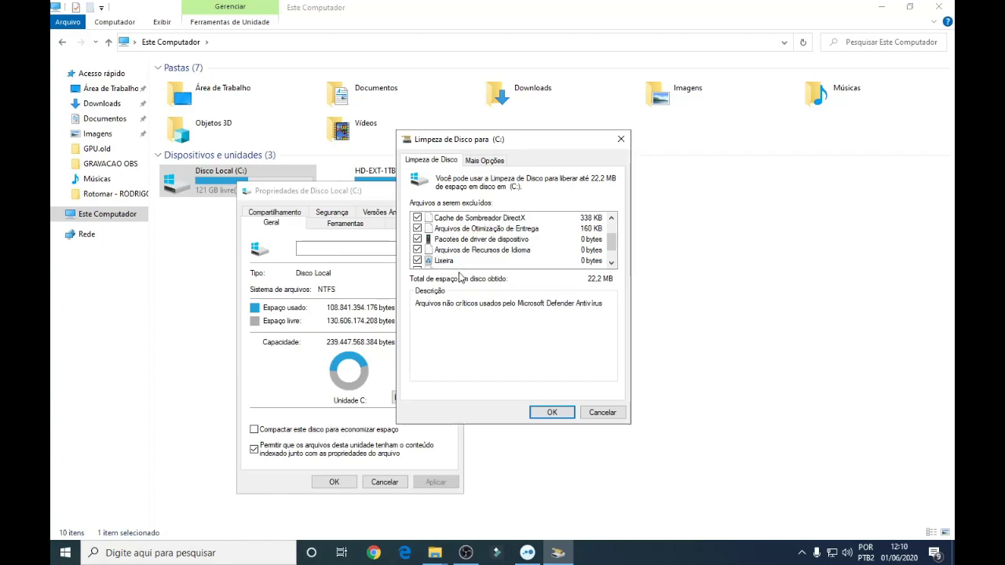
{"action": "scroll", "coordinate": [451, 255], "scroll_direction": "down", "scroll_amount": 1}
{"action": "left_click", "coordinate": [471, 250]}
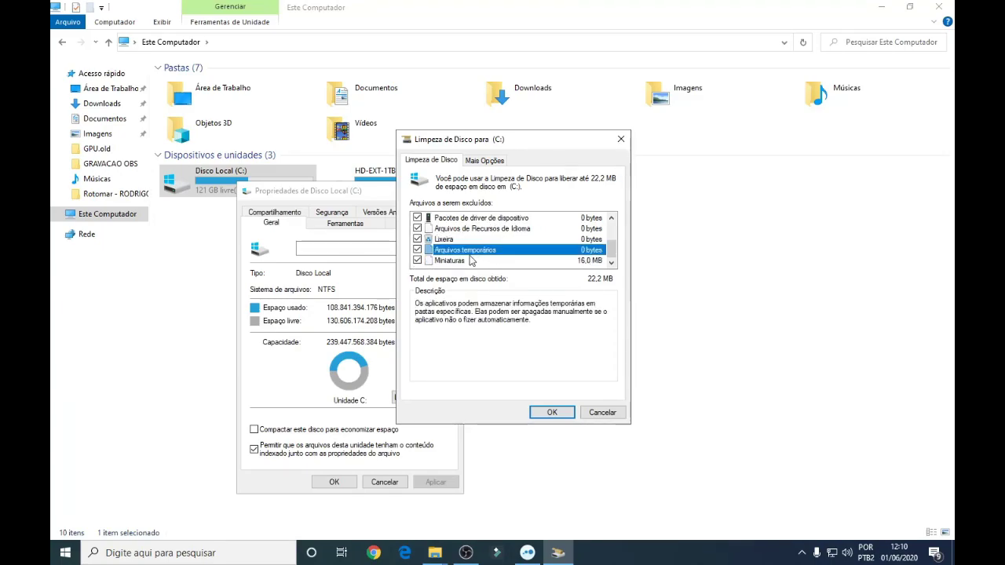
{"action": "left_click", "coordinate": [457, 239]}
{"action": "left_click", "coordinate": [502, 230]}
{"action": "scroll", "coordinate": [496, 253], "scroll_direction": "up", "scroll_amount": 1}
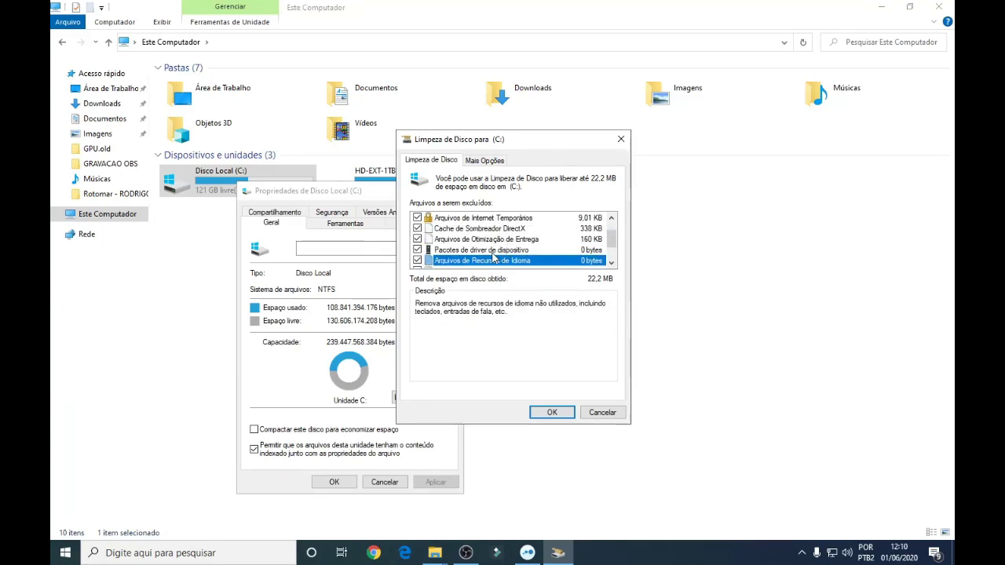
{"action": "left_click", "coordinate": [474, 250]}
{"action": "scroll", "coordinate": [494, 248], "scroll_direction": "up", "scroll_amount": 1}
{"action": "scroll", "coordinate": [492, 228], "scroll_direction": "down", "scroll_amount": 1}
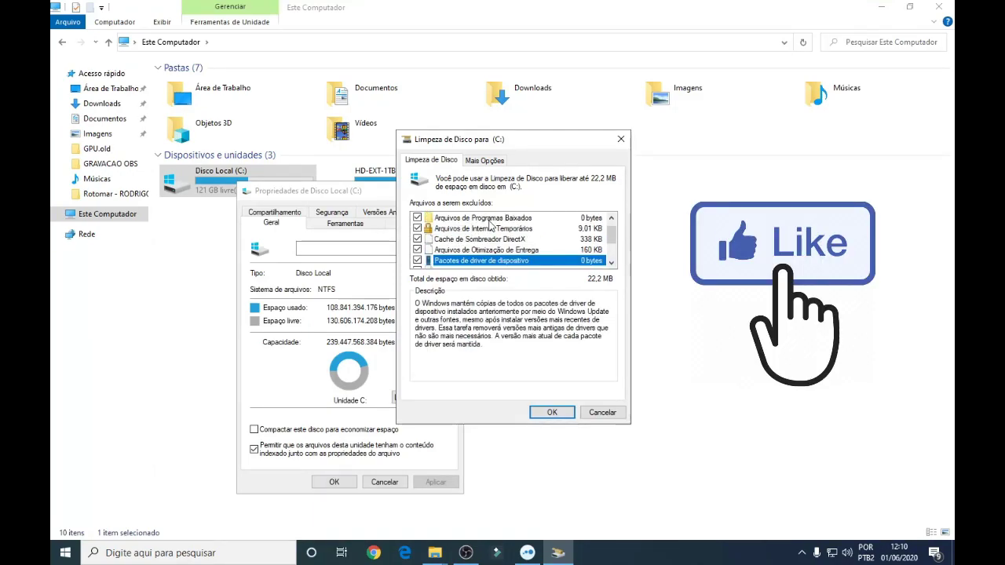
{"action": "scroll", "coordinate": [507, 242], "scroll_direction": "down", "scroll_amount": 1}
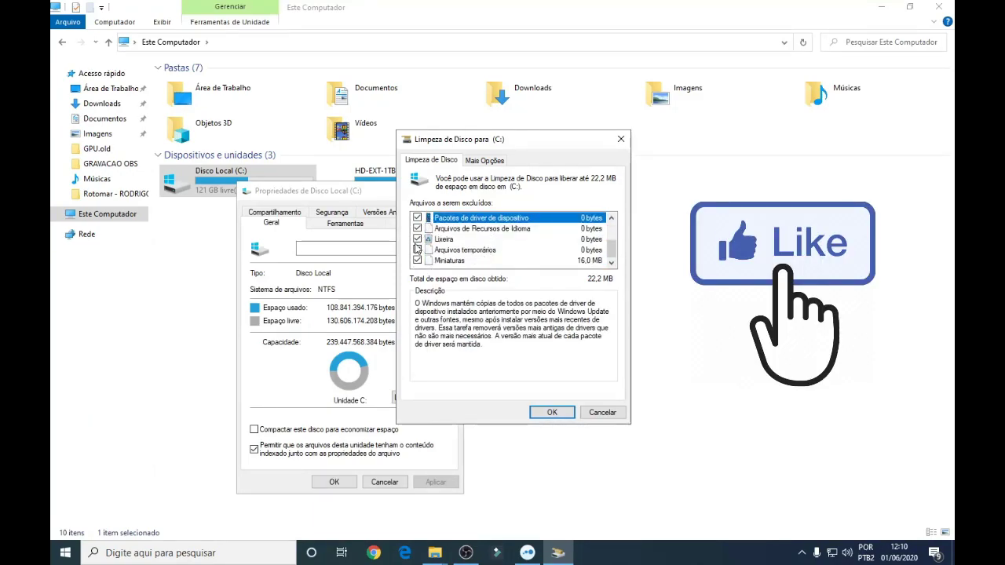
{"action": "scroll", "coordinate": [428, 228], "scroll_direction": "up", "scroll_amount": 3}
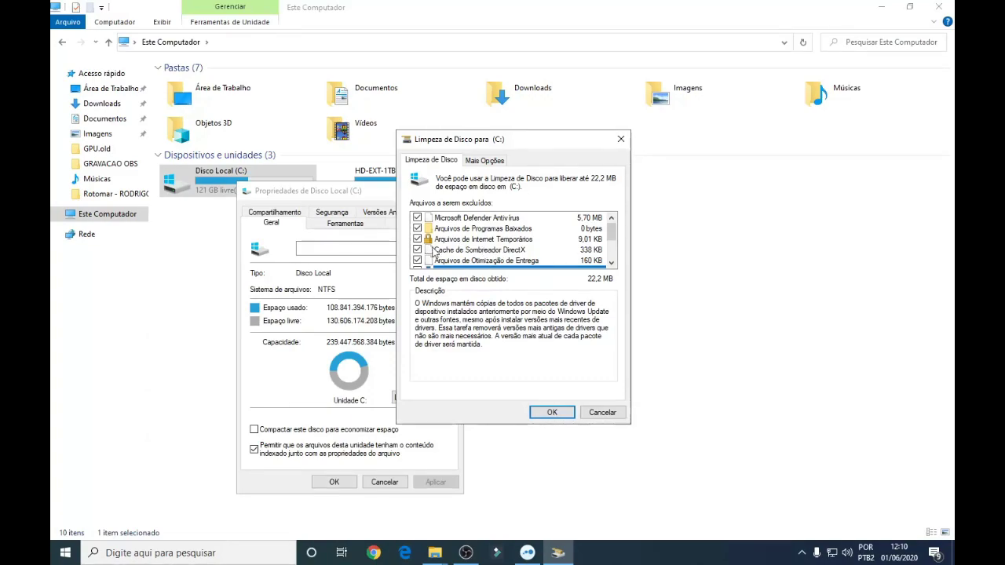
- Review the whole list of categories from Microsoft Defender Antivírus to Miniaturas and read the Lixeira description
{"action": "scroll", "coordinate": [587, 250], "scroll_direction": "down", "scroll_amount": 2}
{"action": "scroll", "coordinate": [592, 251], "scroll_direction": "up", "scroll_amount": 2}
{"action": "scroll", "coordinate": [596, 252], "scroll_direction": "down", "scroll_amount": 2}
{"action": "scroll", "coordinate": [597, 252], "scroll_direction": "up", "scroll_amount": 2}
{"action": "scroll", "coordinate": [596, 252], "scroll_direction": "down", "scroll_amount": 2}
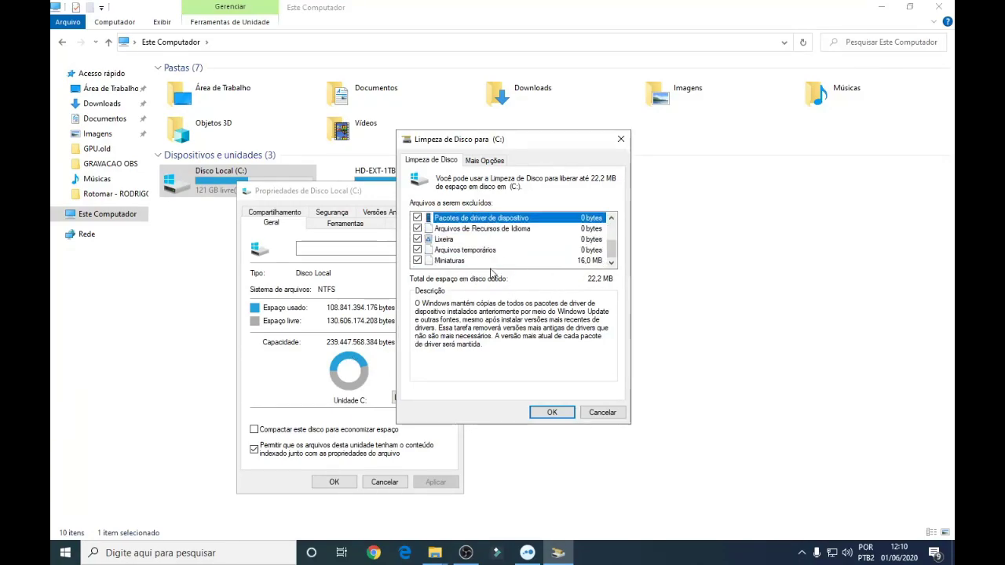
{"action": "scroll", "coordinate": [609, 255], "scroll_direction": "up", "scroll_amount": 2}
{"action": "scroll", "coordinate": [609, 256], "scroll_direction": "down", "scroll_amount": 2}
{"action": "scroll", "coordinate": [526, 237], "scroll_direction": "up", "scroll_amount": 2}
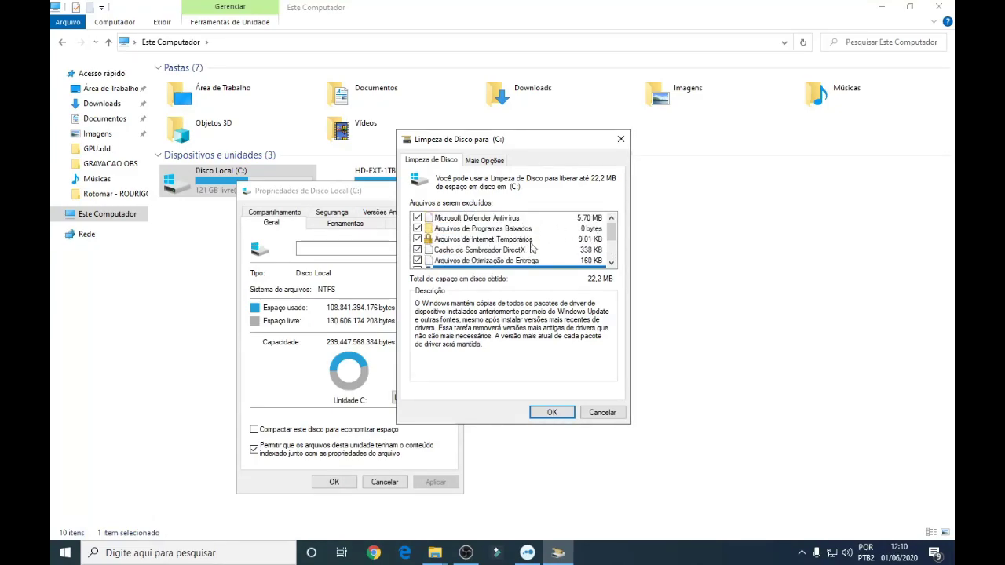
{"action": "scroll", "coordinate": [451, 255], "scroll_direction": "down", "scroll_amount": 2}
{"action": "left_click", "coordinate": [451, 251]}
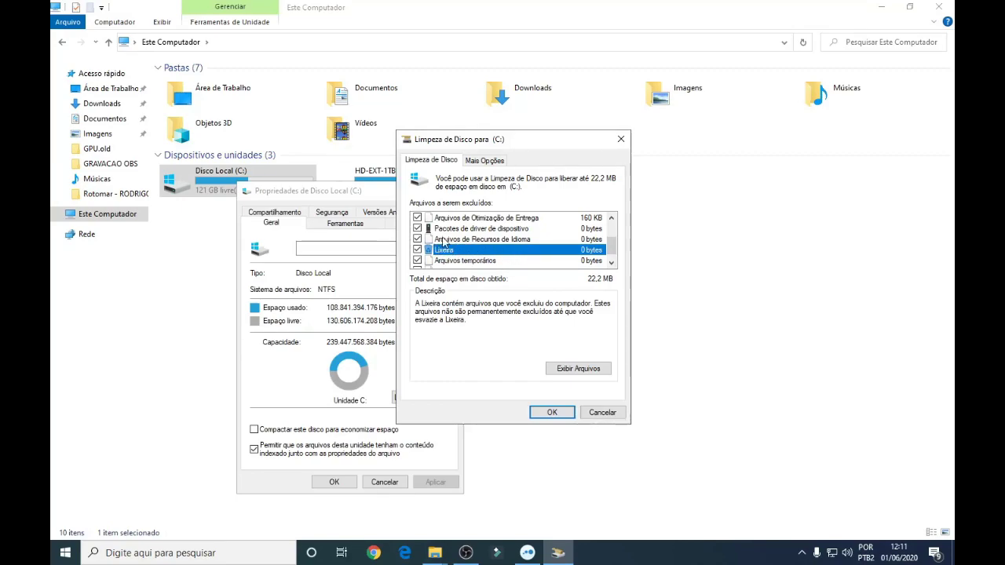
- Highlight Disco Local (C:) in File Explorer and return to the Disk Cleanup window
{"action": "key", "text": "Escape"}
{"action": "key", "text": "Escape"}
{"action": "left_click_drag", "start_coordinate": [292, 243], "coordinate": [220, 191]}
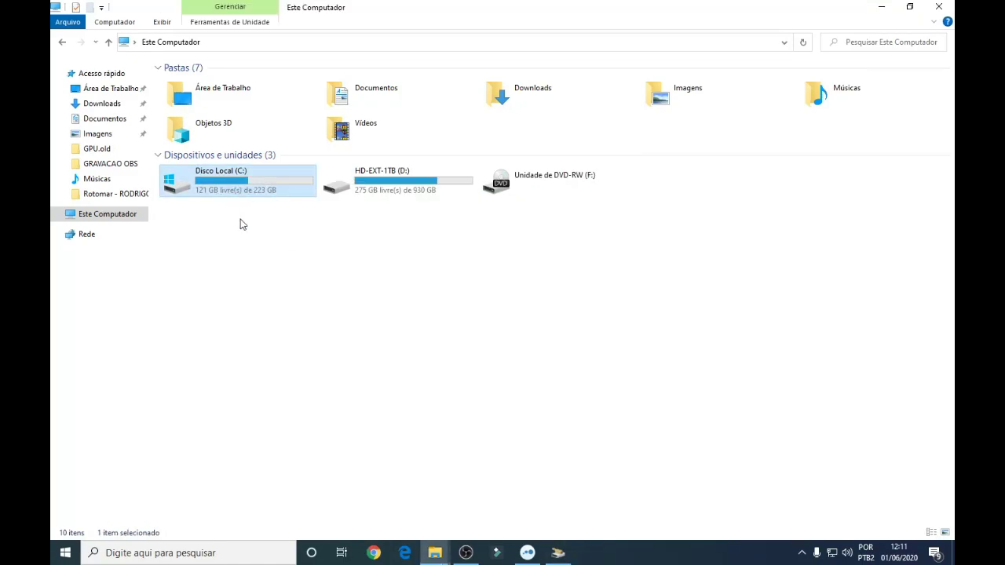
{"action": "left_click_drag", "start_coordinate": [299, 242], "coordinate": [227, 204]}
{"action": "left_click", "coordinate": [311, 232]}
{"action": "left_click_drag", "start_coordinate": [311, 232], "coordinate": [212, 196]}
{"action": "left_click", "coordinate": [515, 437]}
{"action": "left_click", "coordinate": [558, 552]}
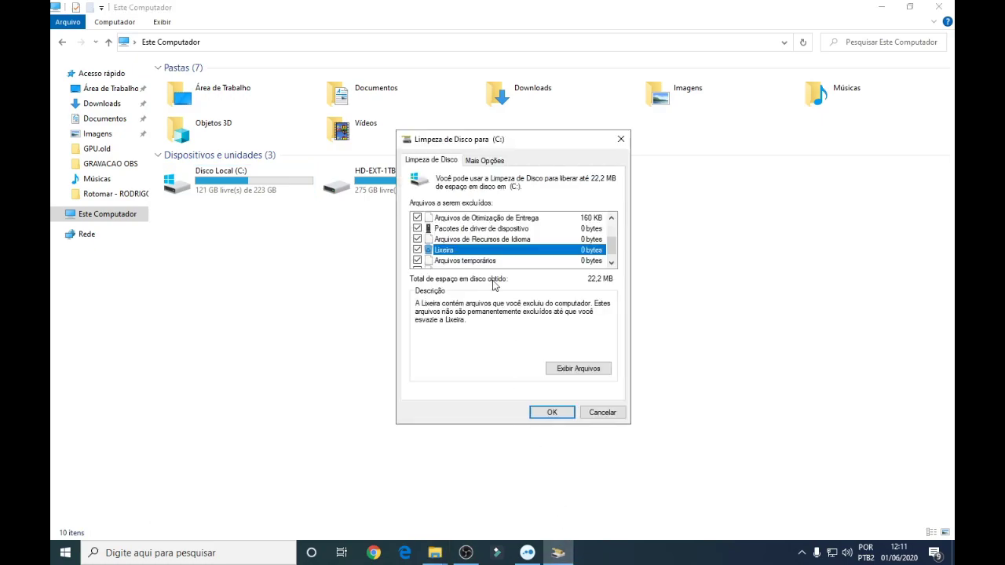
- Check the additional cleanup options, run the cleanup with all categories kept selected, and confirm permanent deletion of the files
{"action": "scroll", "coordinate": [610, 239], "scroll_direction": "up", "scroll_amount": 2}
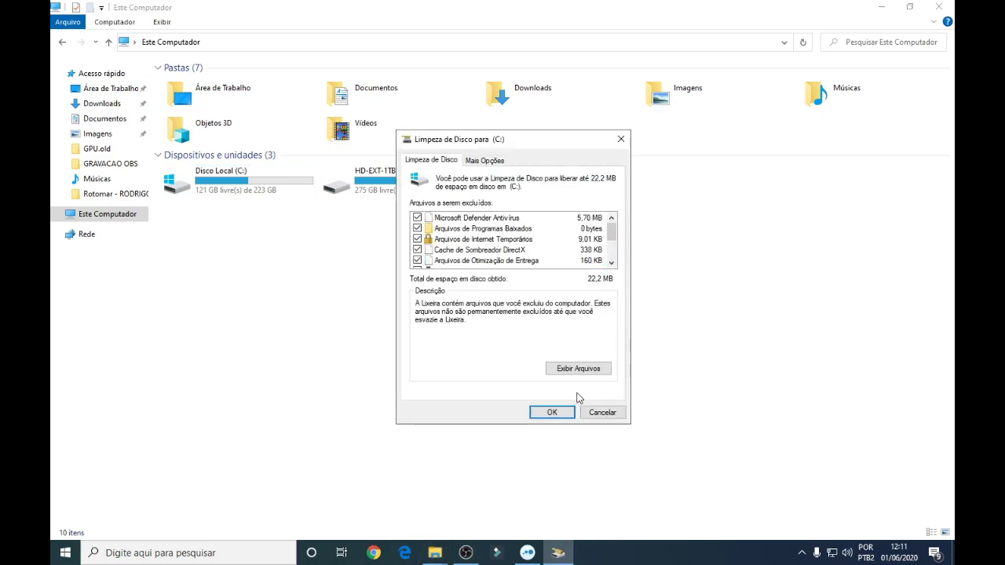
{"action": "scroll", "coordinate": [427, 233], "scroll_direction": "down", "scroll_amount": 2}
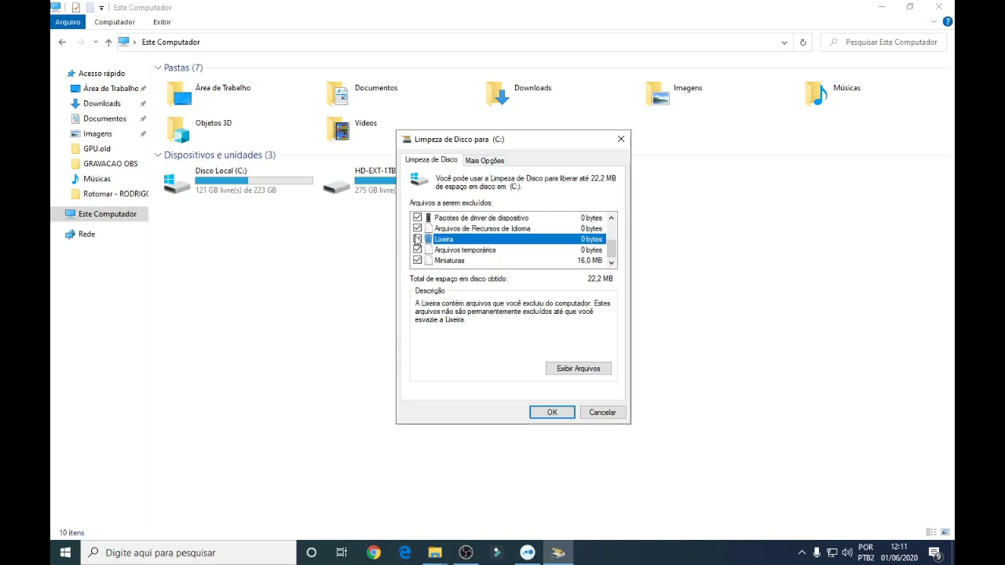
{"action": "scroll", "coordinate": [424, 233], "scroll_direction": "up", "scroll_amount": 2}
{"action": "left_click", "coordinate": [480, 160]}
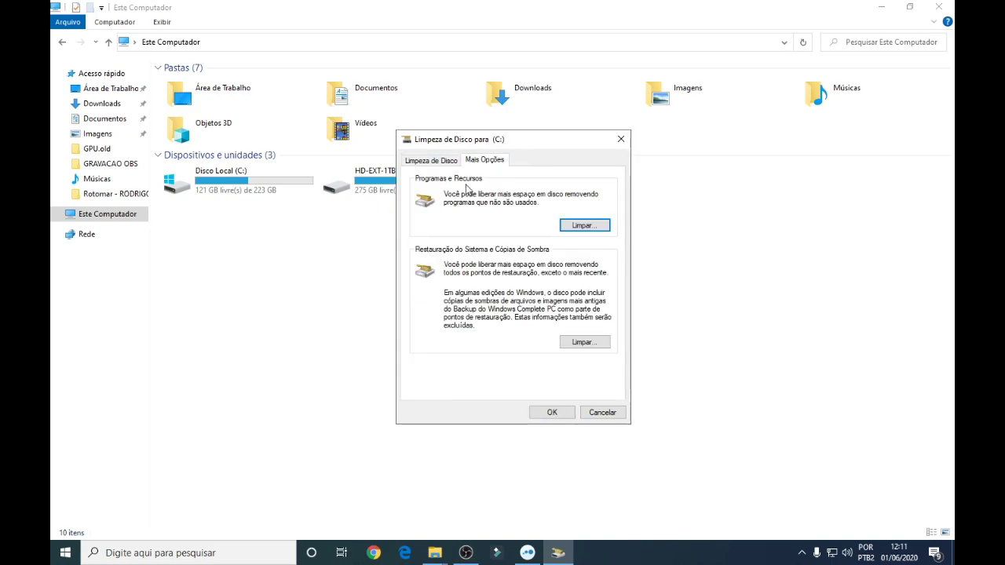
{"action": "left_click", "coordinate": [431, 161]}
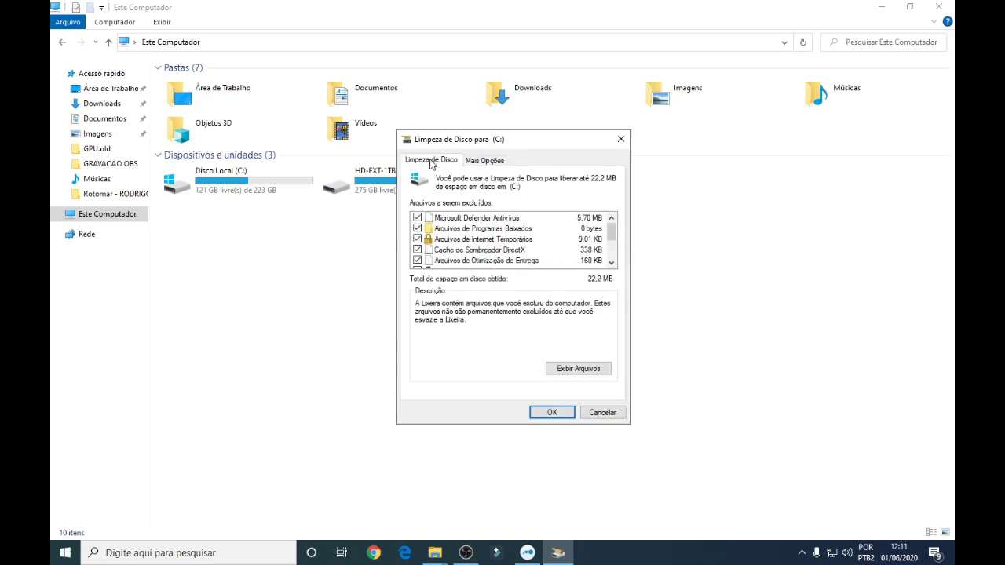
{"action": "left_click", "coordinate": [556, 413]}
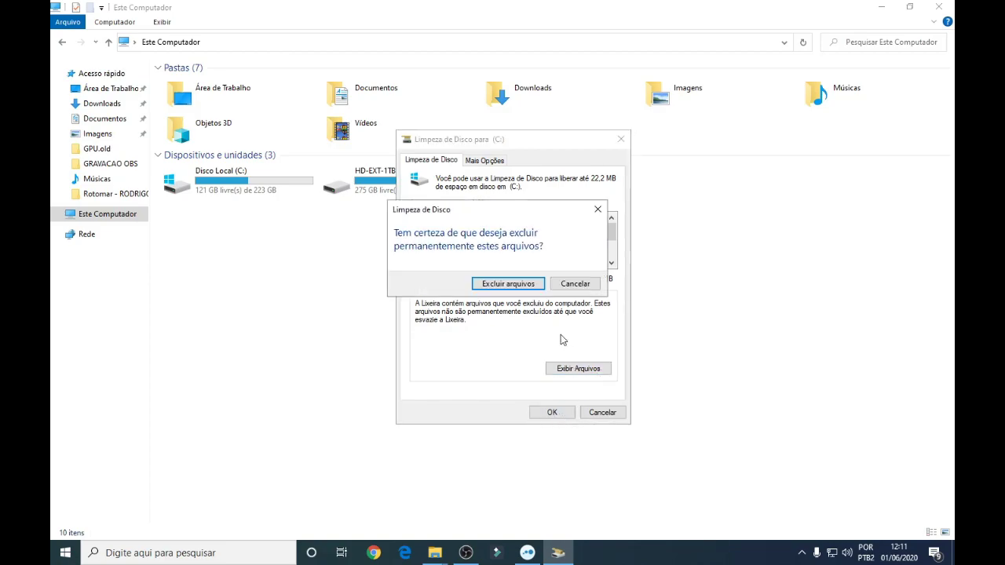
{"action": "left_click", "coordinate": [507, 287]}
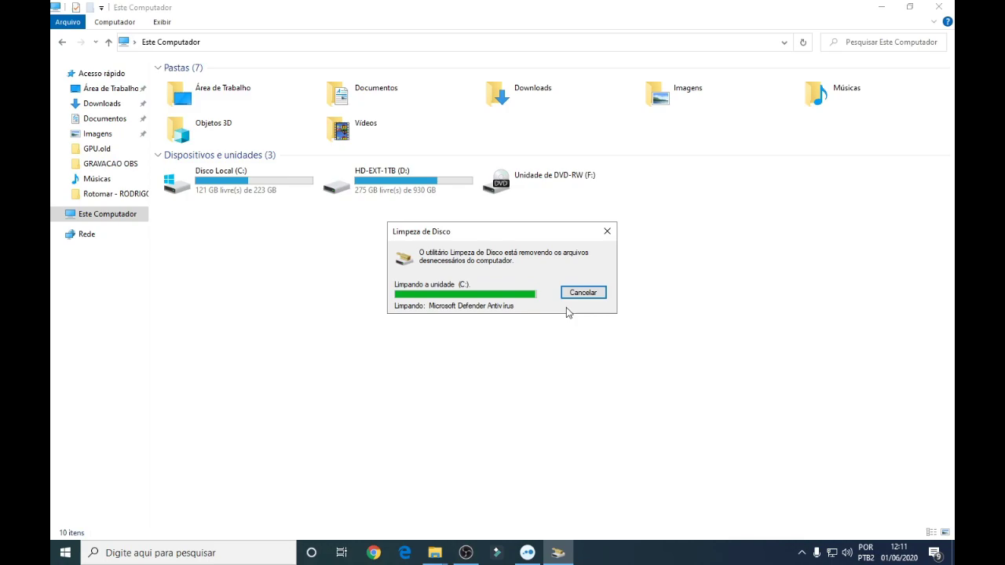
{"action": "left_click", "coordinate": [407, 199]}
{"action": "left_click_drag", "start_coordinate": [481, 251], "coordinate": [372, 197]}
{"action": "left_click", "coordinate": [407, 222]}
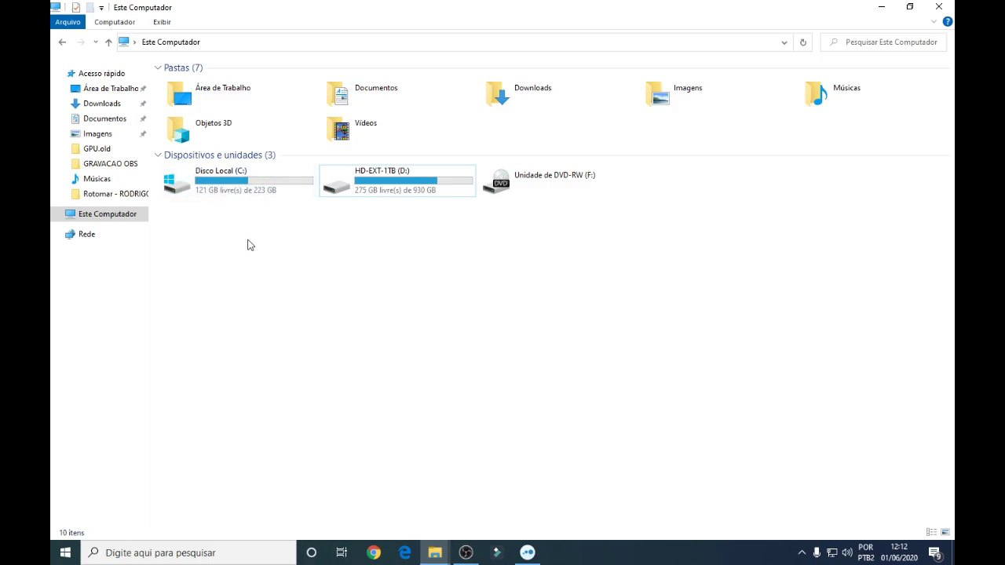
{"action": "left_click", "coordinate": [263, 192]}
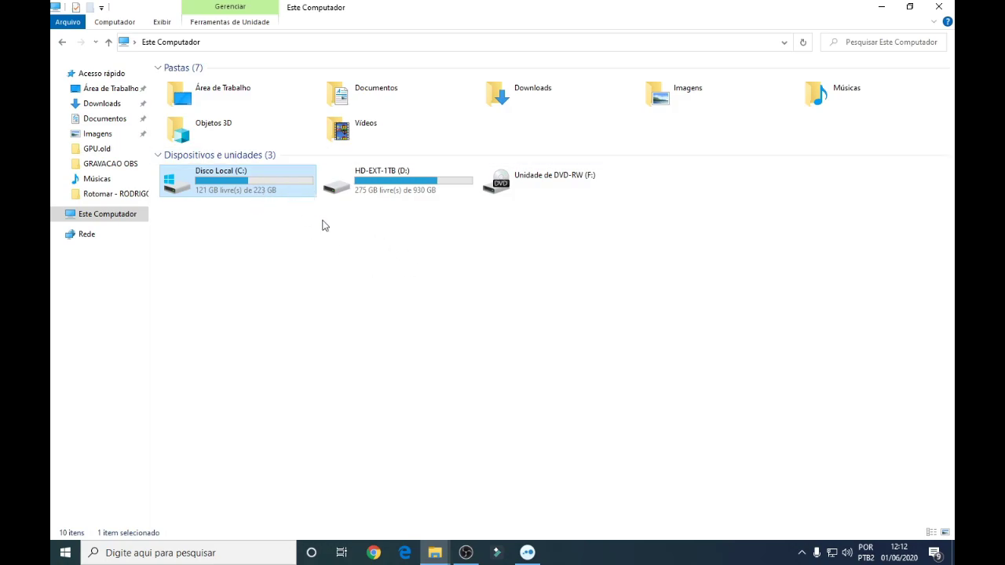
- Close File Explorer and the properties dialog of Disco Local (C:)
{"action": "left_click", "coordinate": [938, 6]}
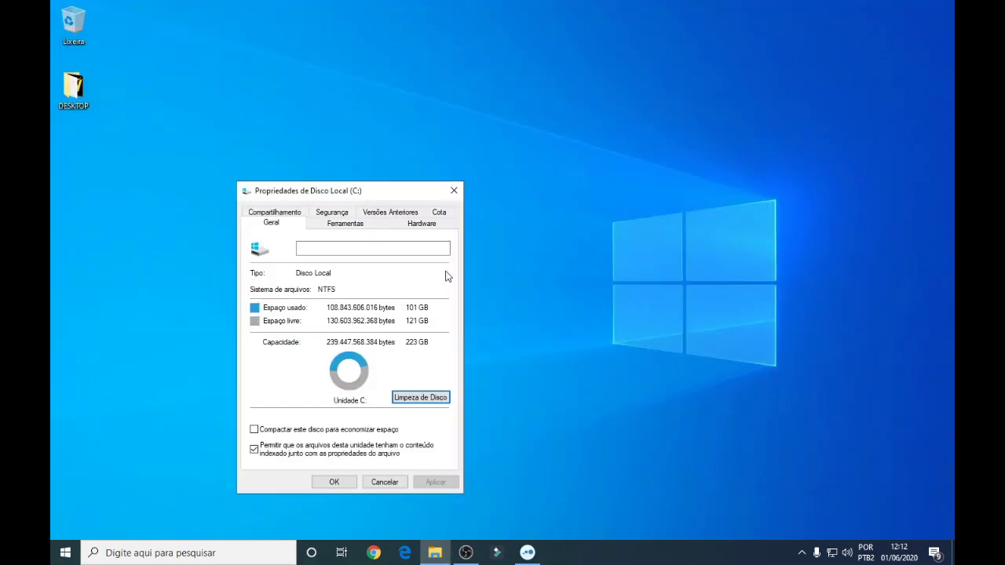
{"action": "left_click_drag", "start_coordinate": [370, 197], "coordinate": [412, 117]}
{"action": "left_click", "coordinate": [376, 402]}
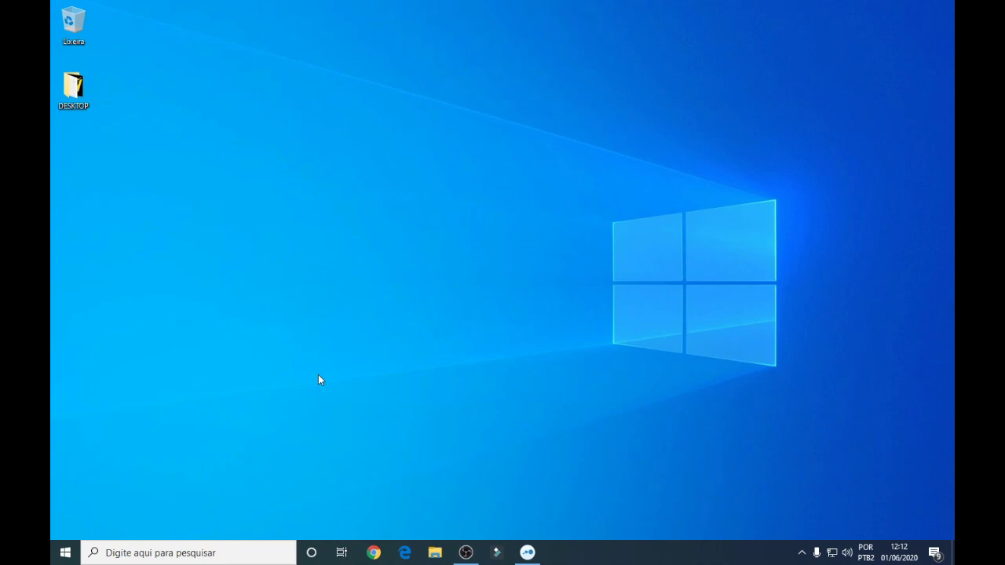
- Open the system information window for Este Computador from File Explorer
{"action": "key", "text": "super+e"}
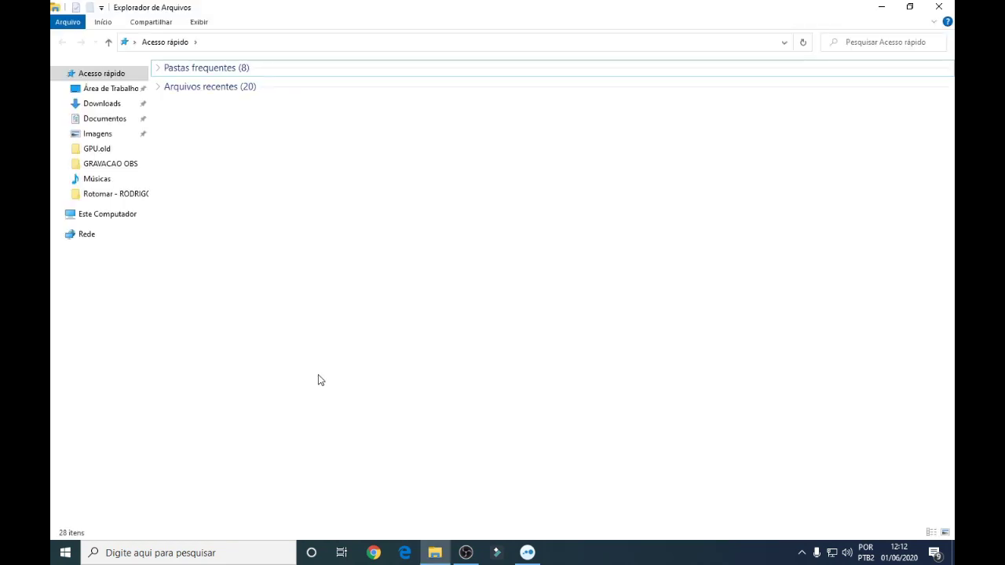
{"action": "left_click", "coordinate": [122, 216]}
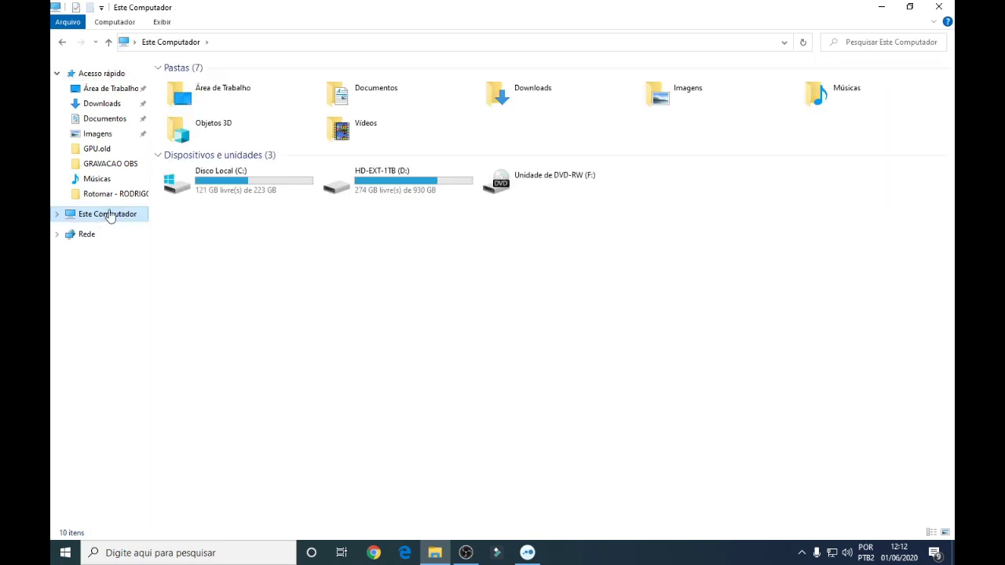
{"action": "right_click", "coordinate": [112, 214]}
{"action": "left_click", "coordinate": [192, 374]}
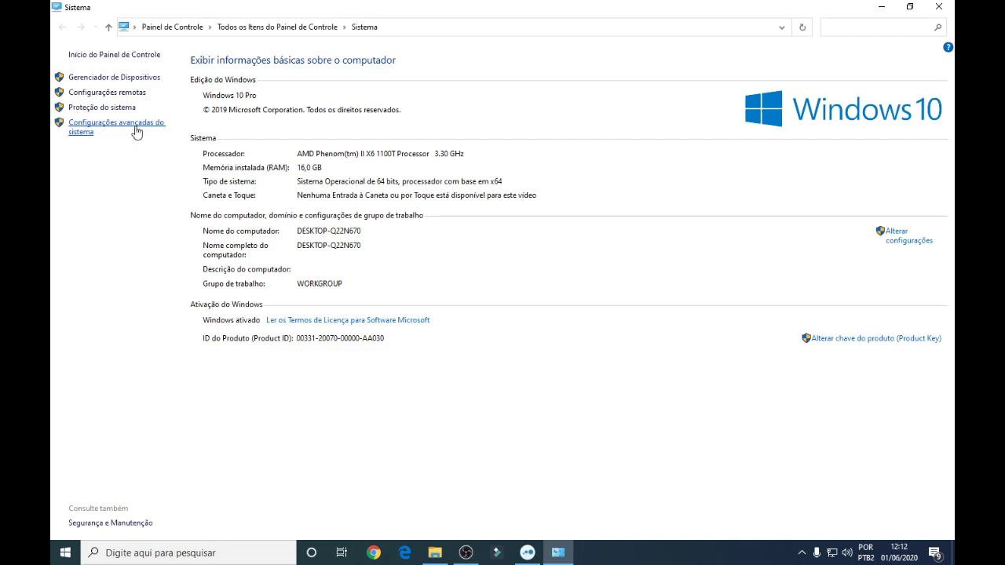
- Open the advanced system settings and bring up the performance options under Desempenho
{"action": "left_click", "coordinate": [137, 131]}
{"action": "left_click_drag", "start_coordinate": [223, 27], "coordinate": [561, 106]}
{"action": "left_click", "coordinate": [452, 130]}
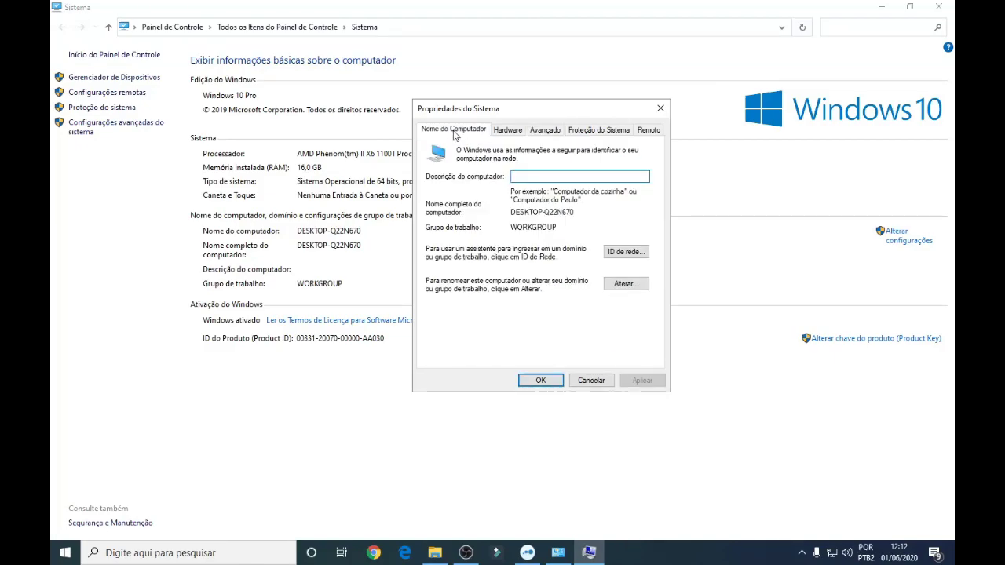
{"action": "left_click", "coordinate": [511, 132]}
{"action": "left_click", "coordinate": [547, 131]}
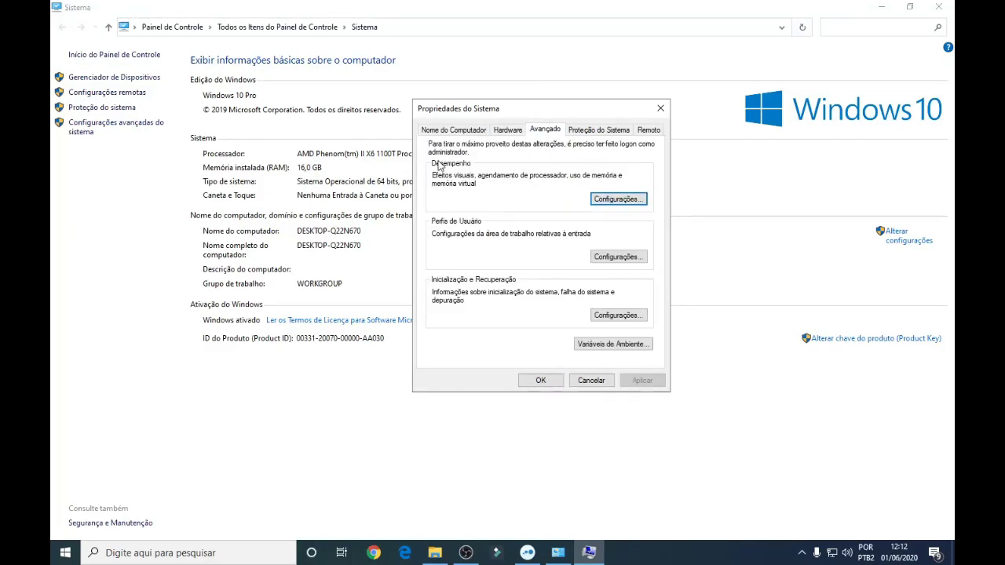
{"action": "left_click", "coordinate": [619, 199]}
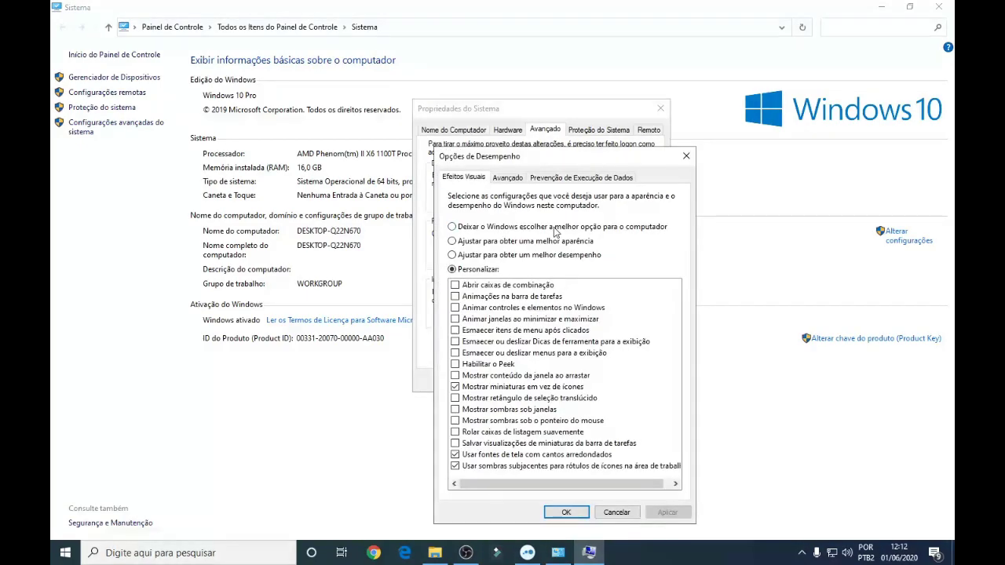
- Try the visual effects preset Deixar o Windows escolher a melhor opção para o computador and discard the change
{"action": "left_click_drag", "start_coordinate": [563, 160], "coordinate": [471, 95]}
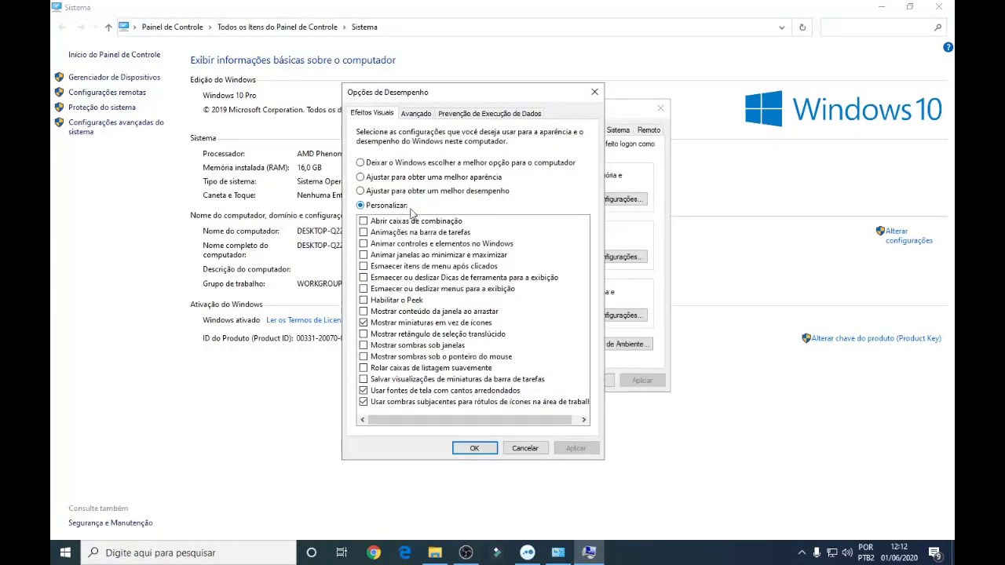
{"action": "left_click", "coordinate": [422, 167]}
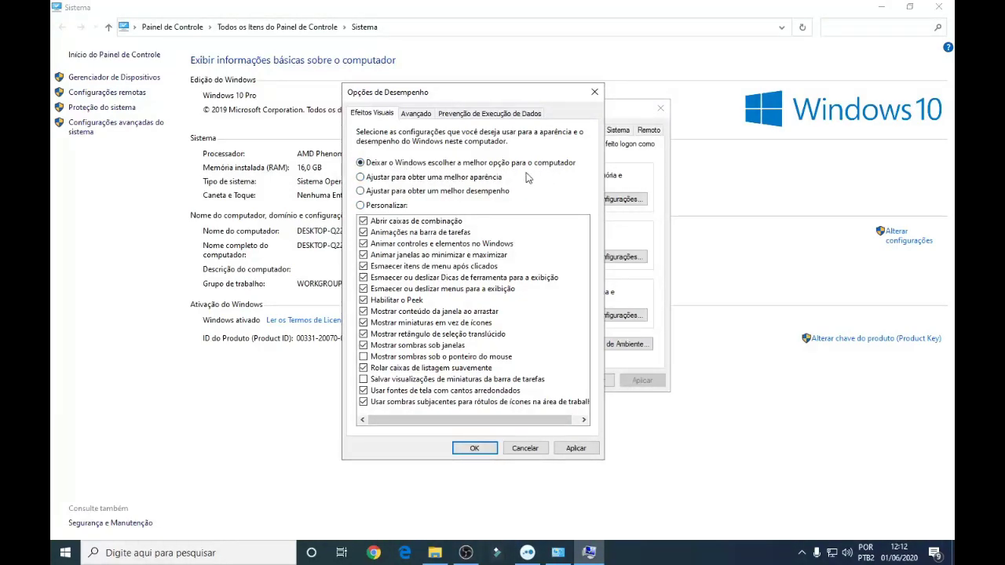
{"action": "left_click", "coordinate": [524, 447]}
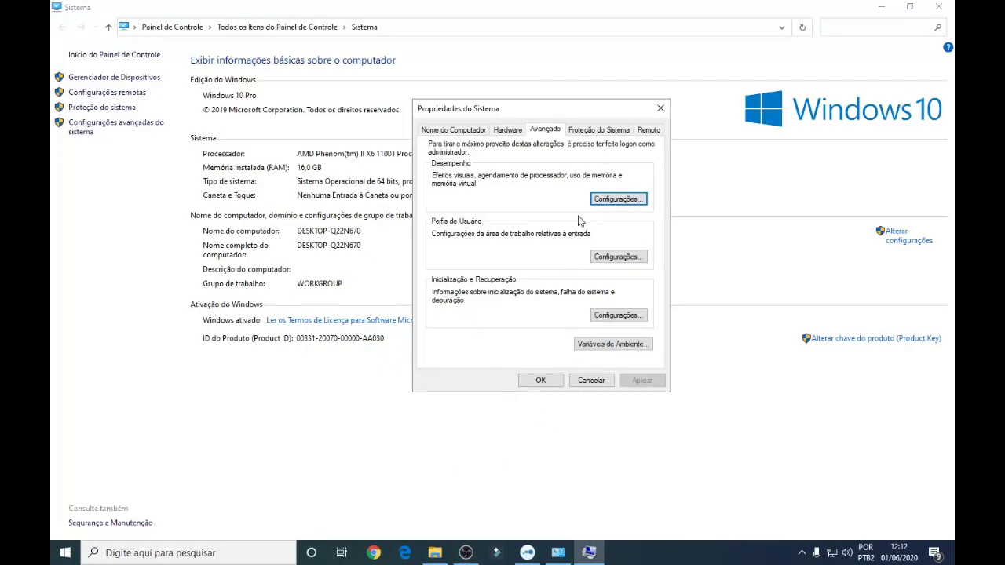
- Apply customized visual effects with only Mostrar miniaturas em vez de ícones, Usar fontes de tela com cantos arredondados and desktop icon label shadows enabled
{"action": "left_click", "coordinate": [601, 199]}
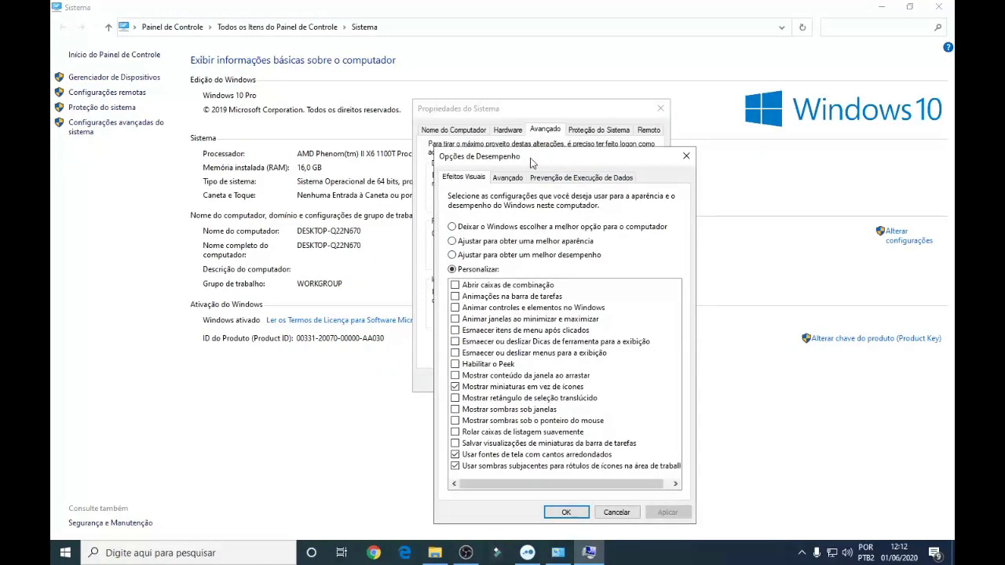
{"action": "left_click_drag", "start_coordinate": [529, 161], "coordinate": [457, 125]}
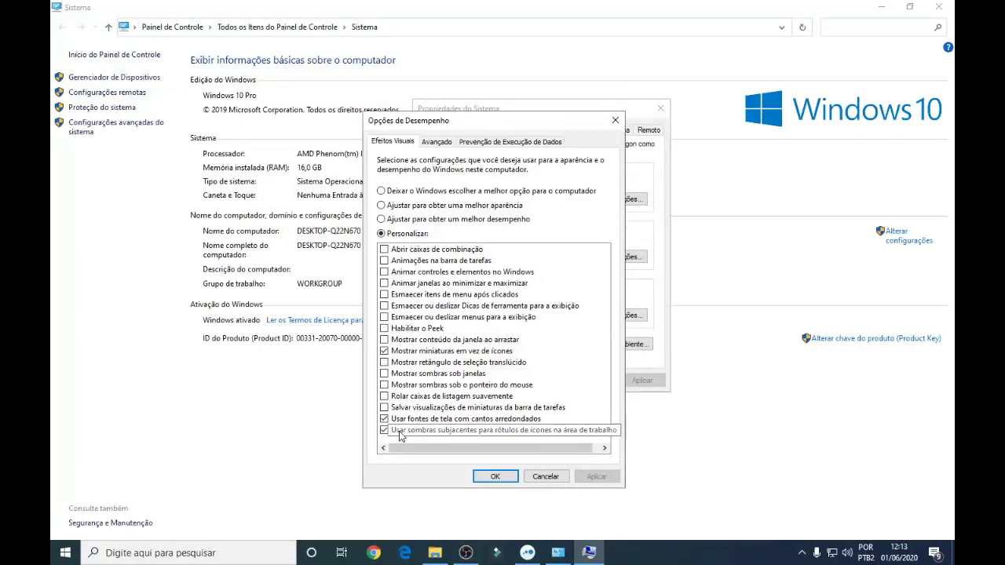
{"action": "left_click_drag", "start_coordinate": [411, 447], "coordinate": [508, 463]}
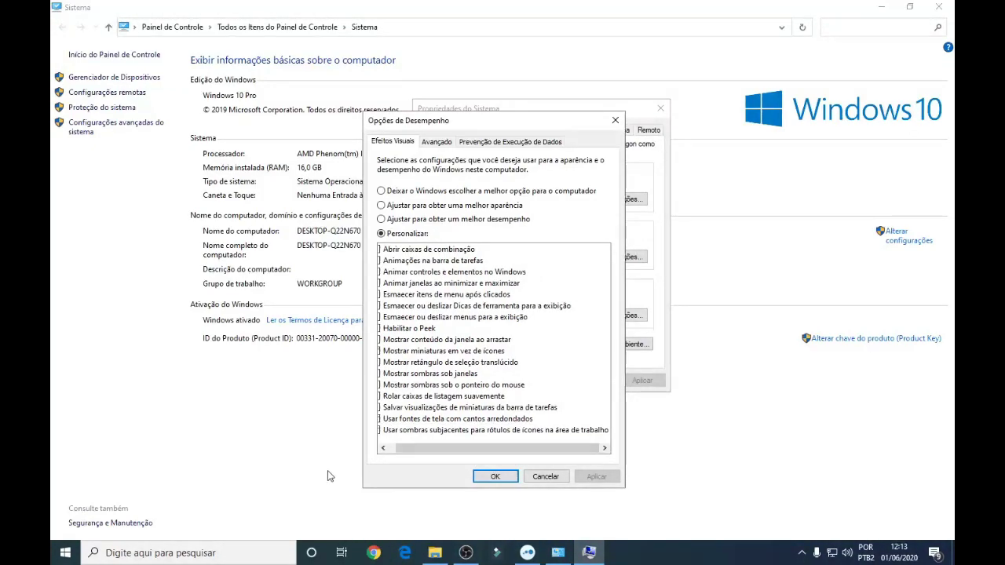
{"action": "left_click", "coordinate": [383, 448]}
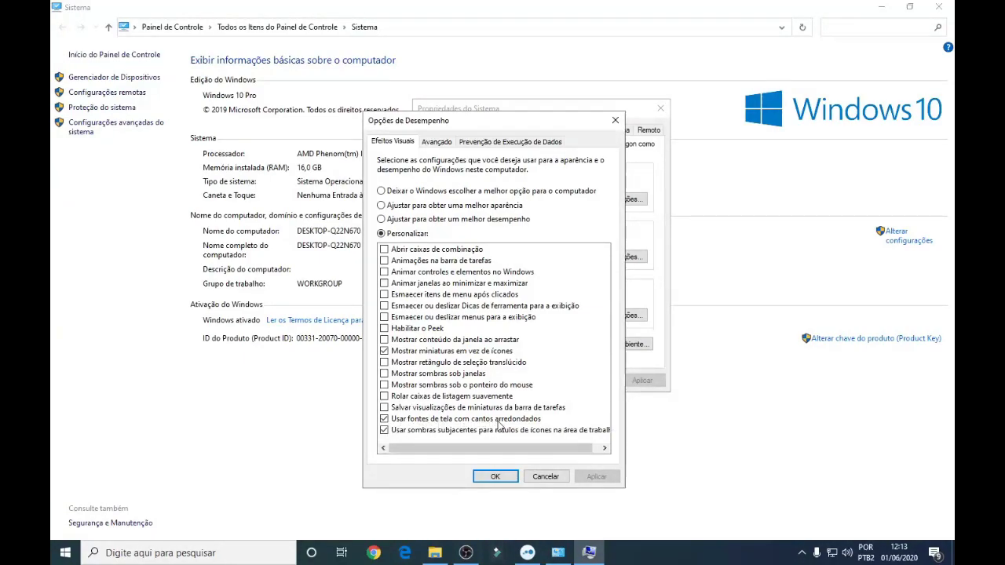
{"action": "left_click", "coordinate": [427, 352]}
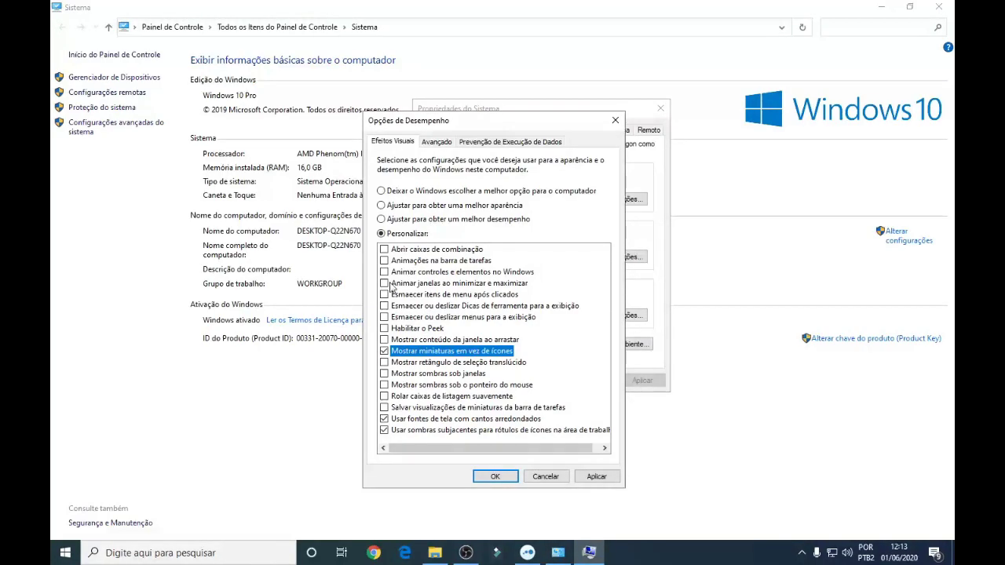
{"action": "left_click_drag", "start_coordinate": [460, 125], "coordinate": [514, 124]}
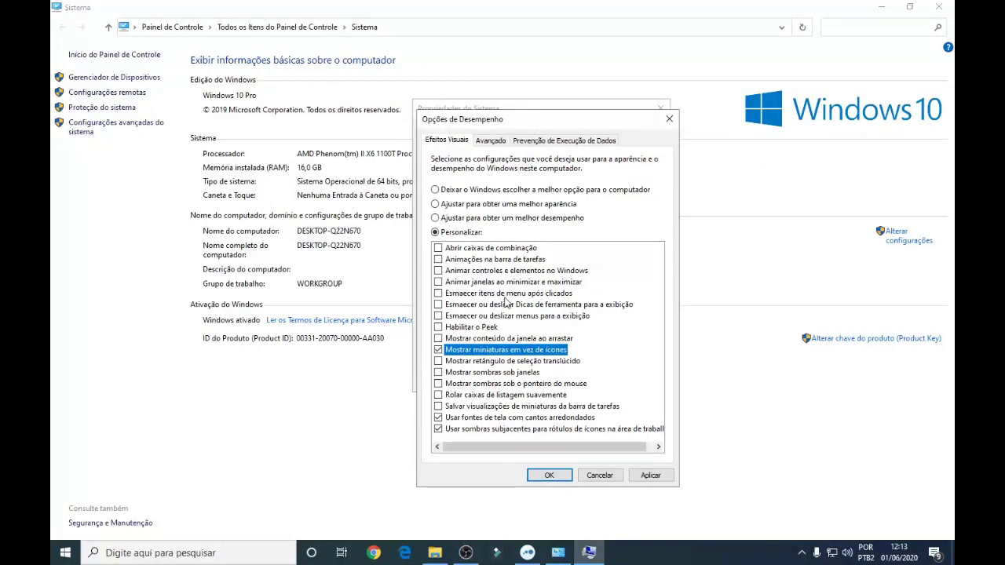
{"action": "left_click", "coordinate": [459, 429]}
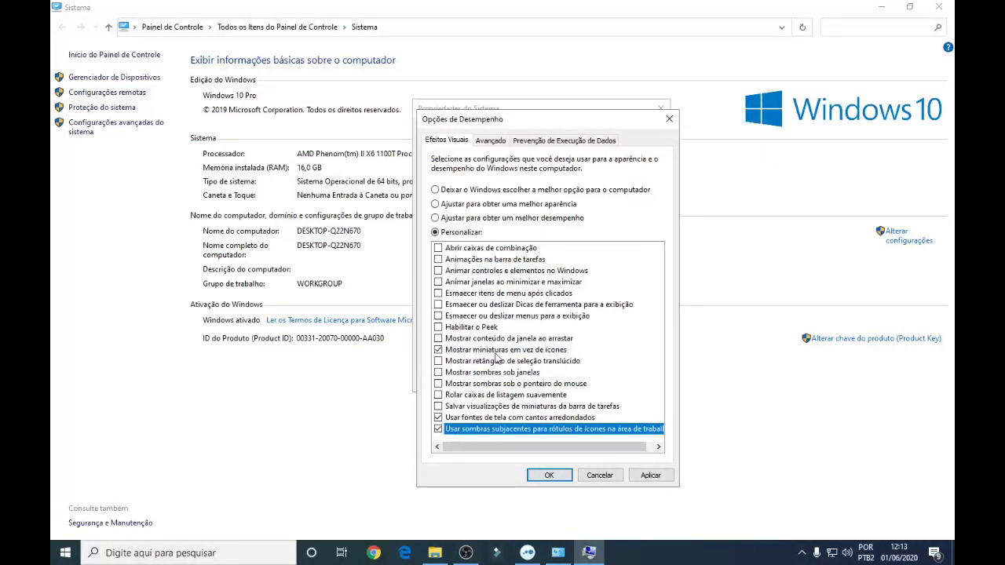
{"action": "left_click", "coordinate": [639, 476]}
{"action": "left_click", "coordinate": [566, 476]}
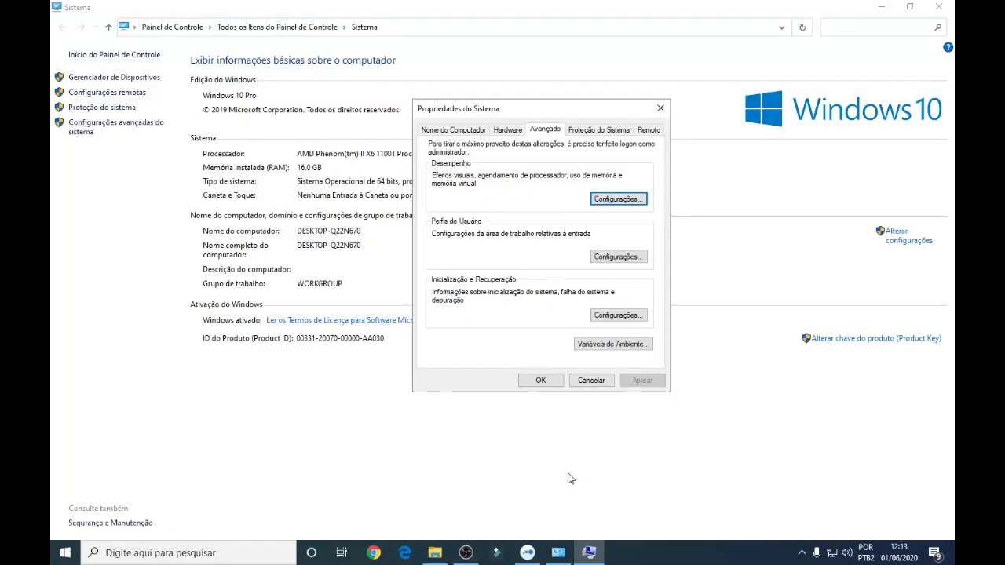
- Confirm the system properties and close the Sistema window and File Explorer
{"action": "left_click", "coordinate": [549, 383]}
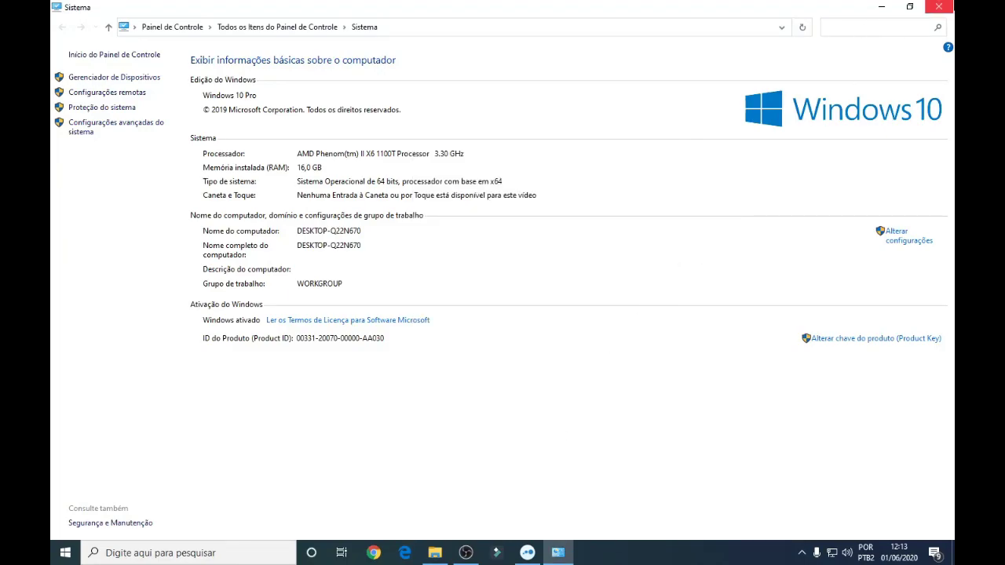
{"action": "left_click", "coordinate": [939, 7]}
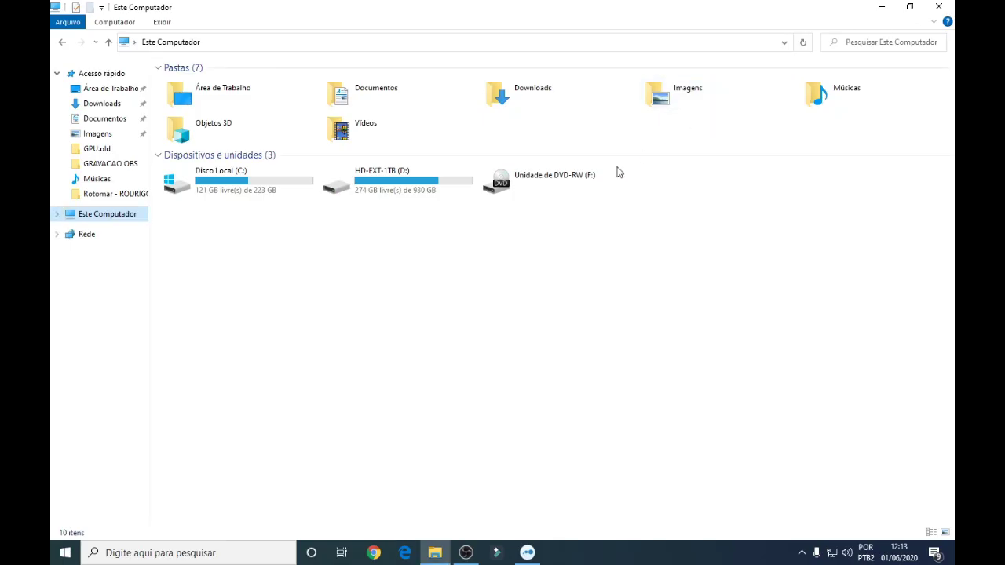
{"action": "key", "text": "alt+F4"}
- Check for updates with Windows Update under Atualização e Segurança and close the settings window
{"action": "left_click", "coordinate": [65, 553]}
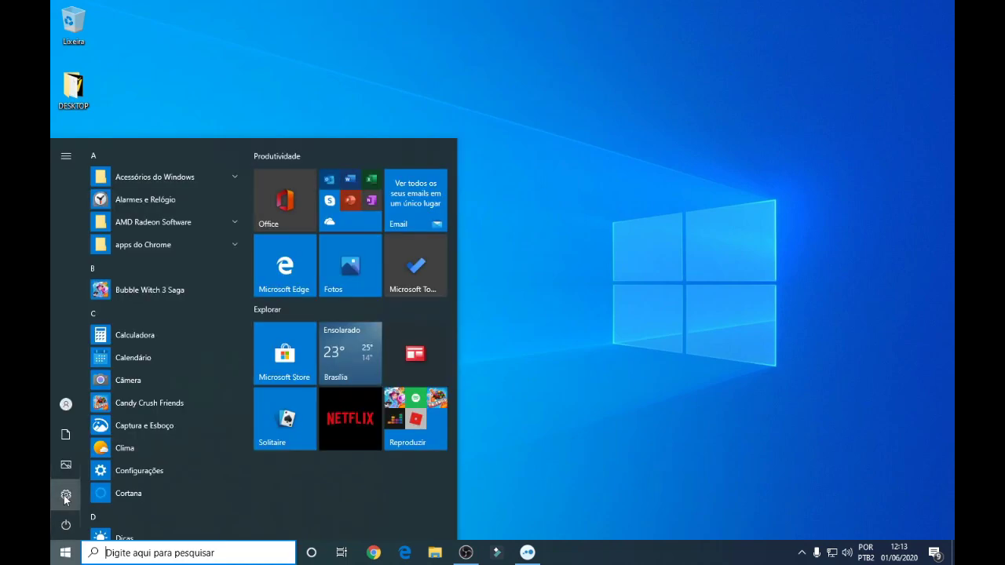
{"action": "left_click", "coordinate": [66, 496]}
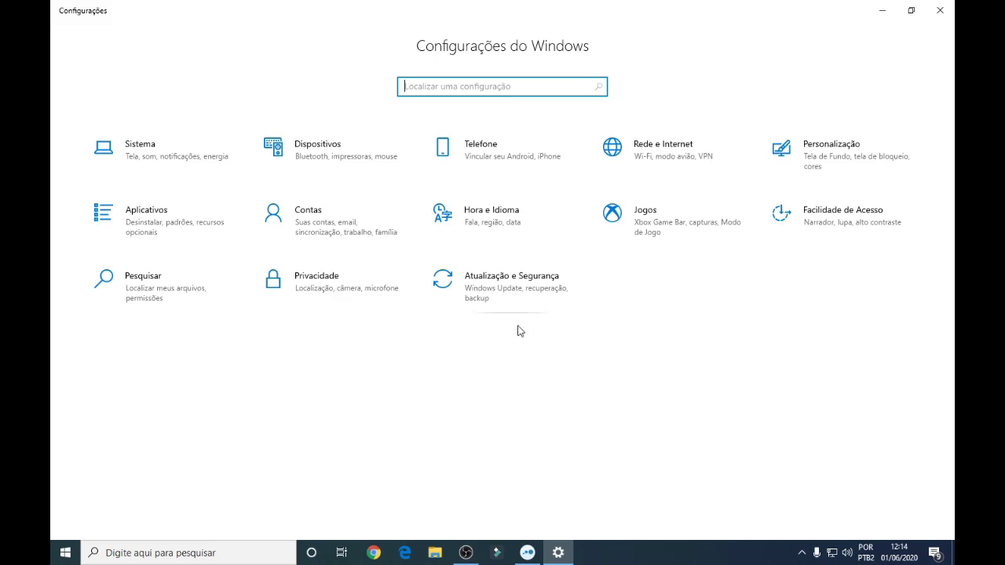
{"action": "left_click", "coordinate": [506, 299]}
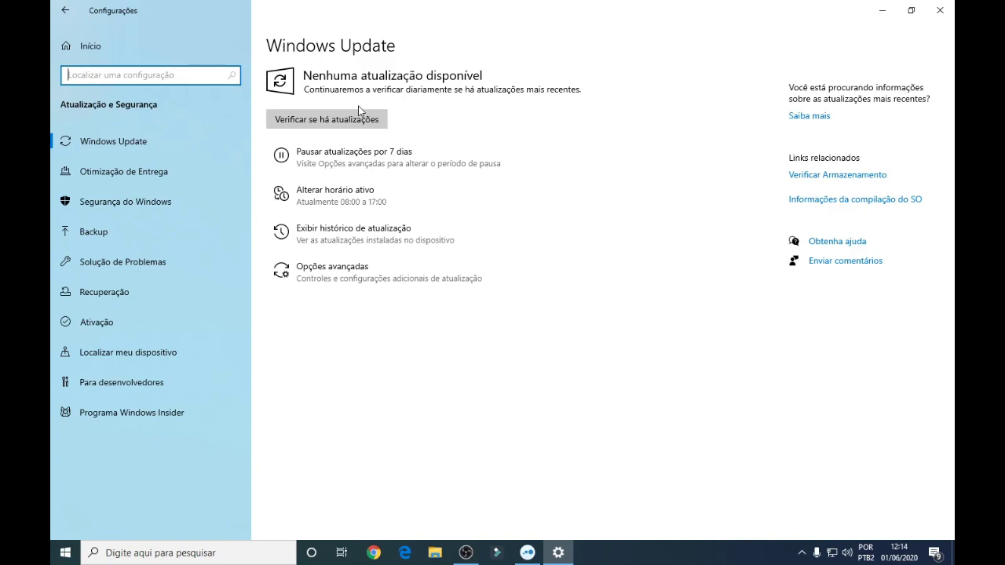
{"action": "left_click", "coordinate": [359, 116]}
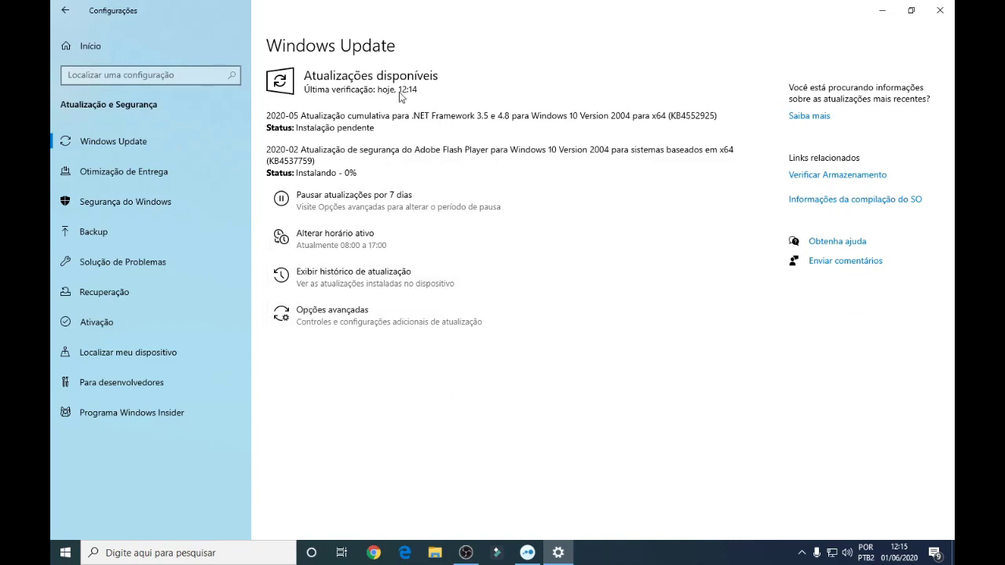
{"action": "left_click", "coordinate": [939, 11]}
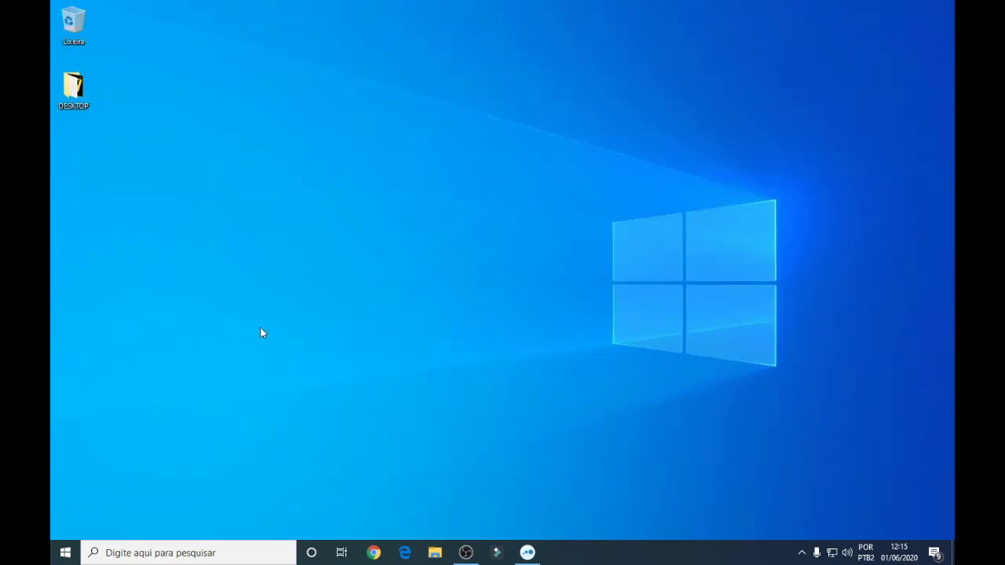
- Open the Privacidade settings, look through the permission categories and review the options under Geral
{"action": "left_click", "coordinate": [65, 552]}
{"action": "left_click", "coordinate": [66, 494]}
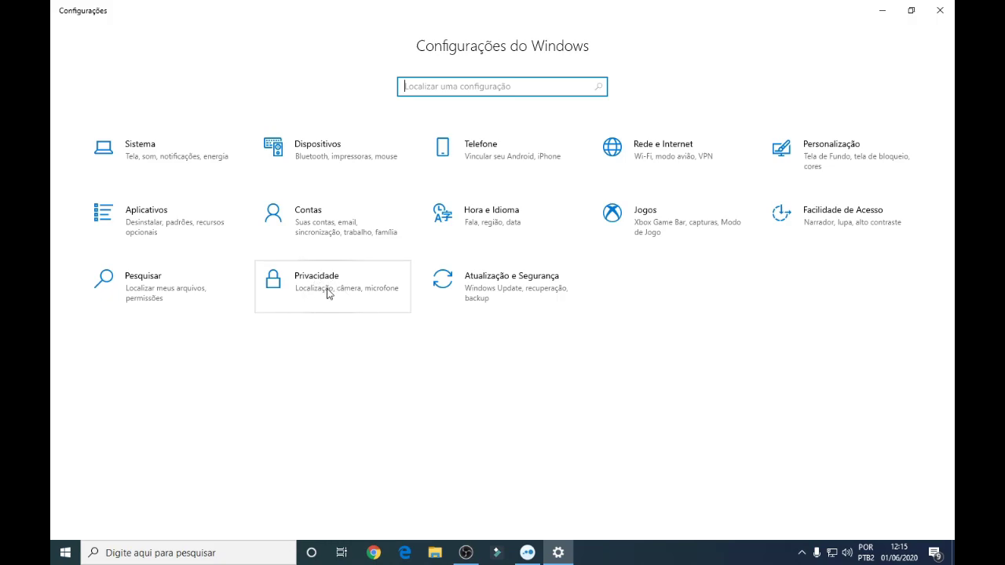
{"action": "left_click", "coordinate": [325, 292]}
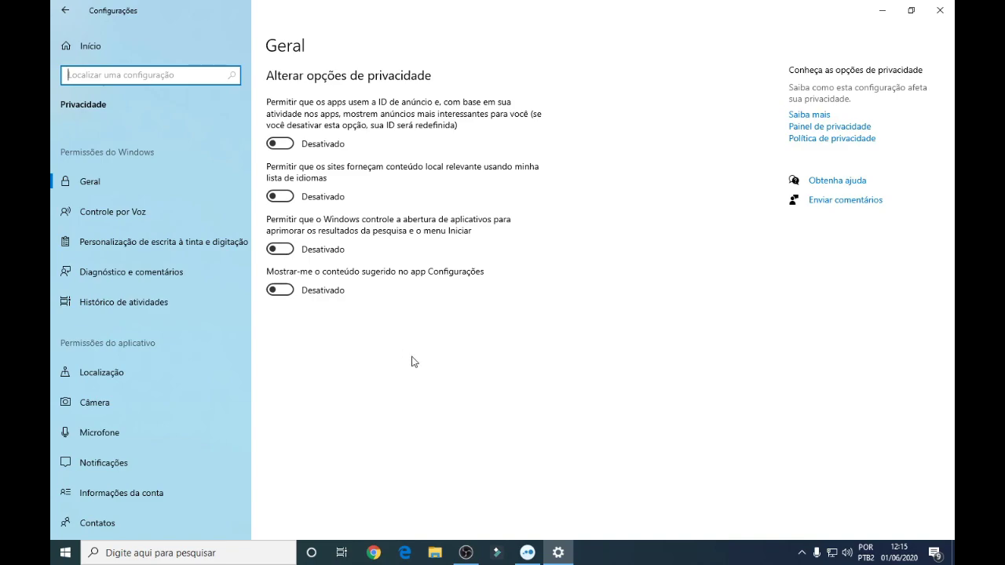
{"action": "scroll", "coordinate": [170, 303], "scroll_direction": "down", "scroll_amount": 10}
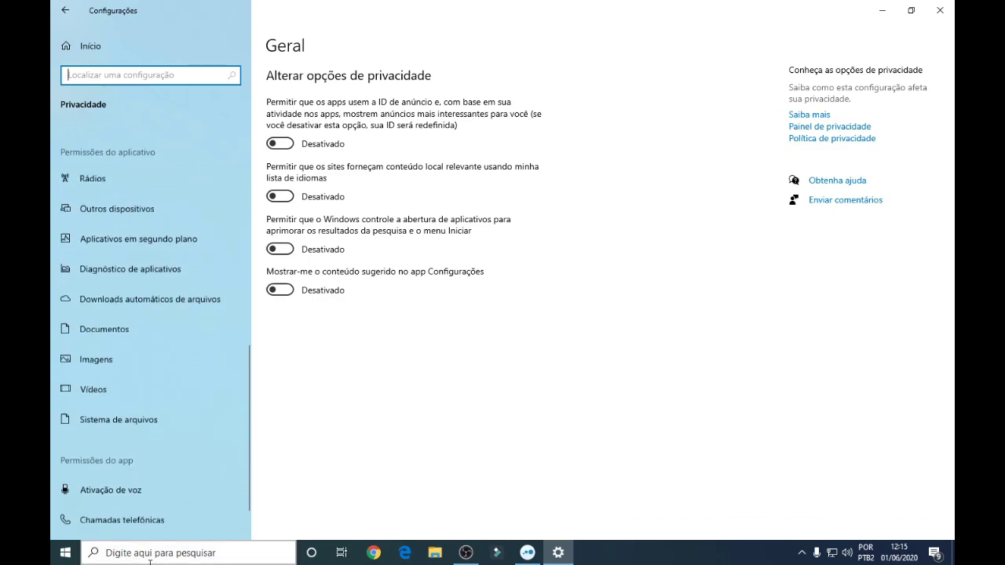
{"action": "scroll", "coordinate": [132, 306], "scroll_direction": "up", "scroll_amount": 3}
{"action": "scroll", "coordinate": [135, 284], "scroll_direction": "up", "scroll_amount": 5}
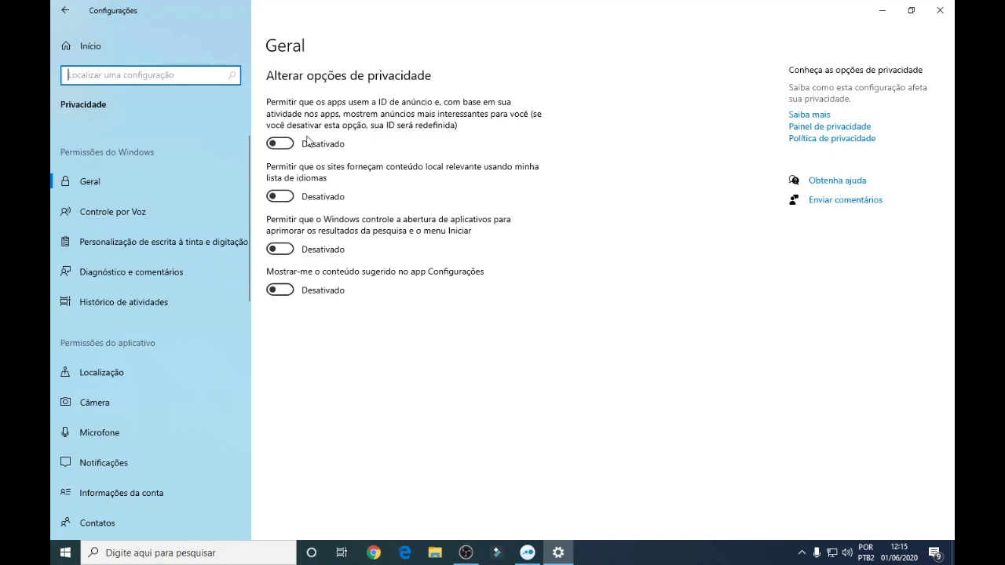
{"action": "left_click", "coordinate": [94, 180]}
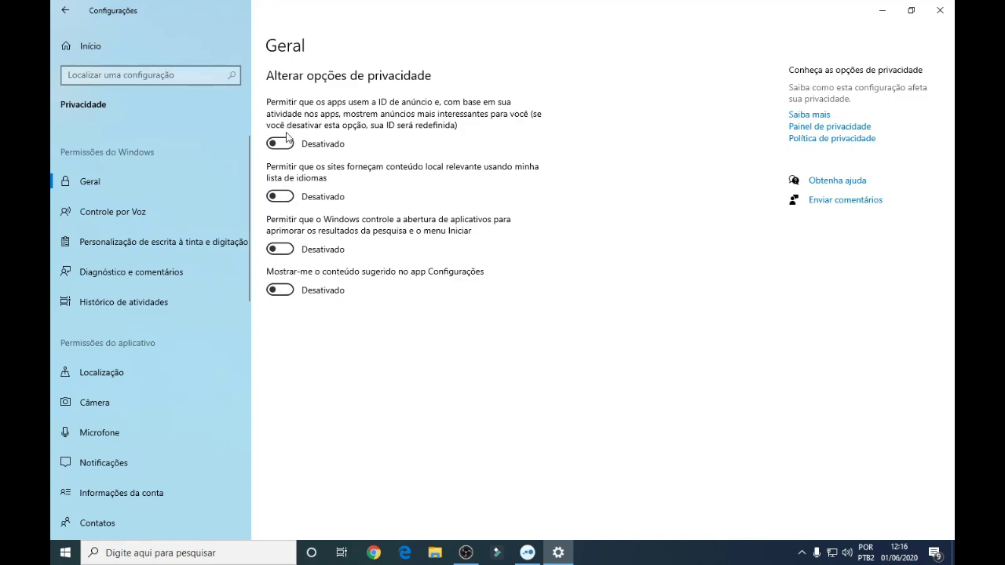
- Check the memory and CPU performance in Task Manager and close it
{"action": "right_click", "coordinate": [701, 538]}
{"action": "left_click", "coordinate": [748, 491]}
{"action": "left_click", "coordinate": [582, 137]}
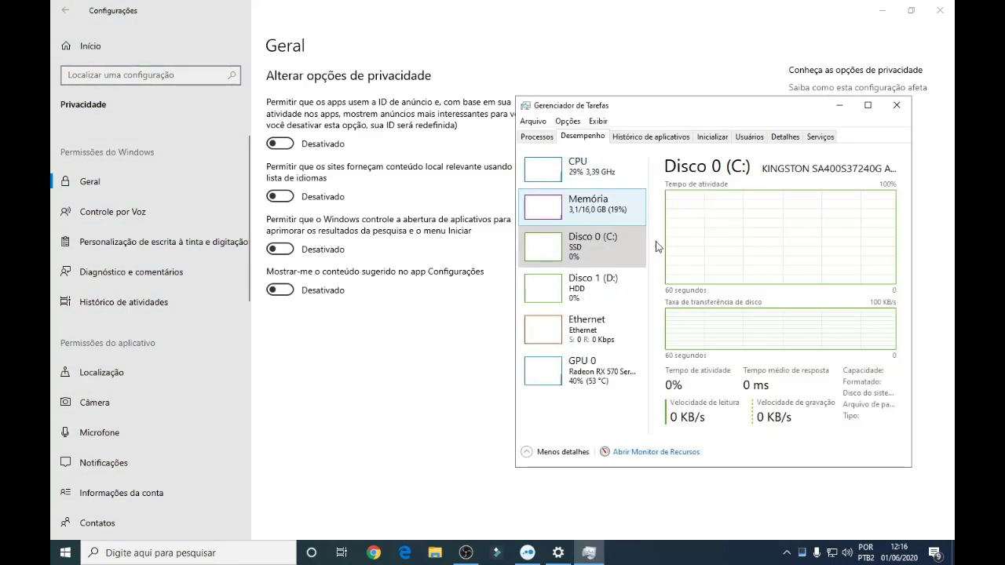
{"action": "left_click", "coordinate": [595, 208]}
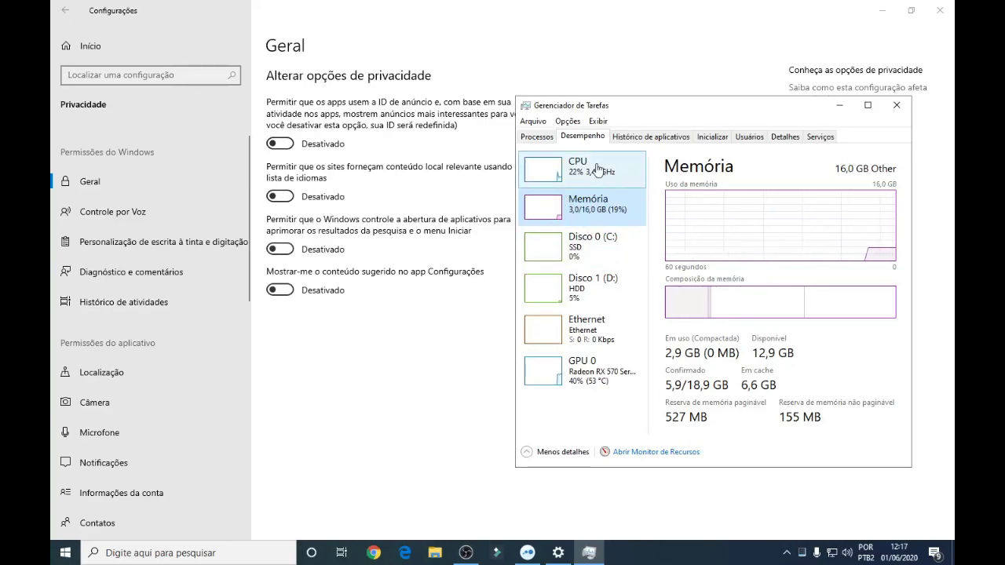
{"action": "left_click", "coordinate": [896, 104]}
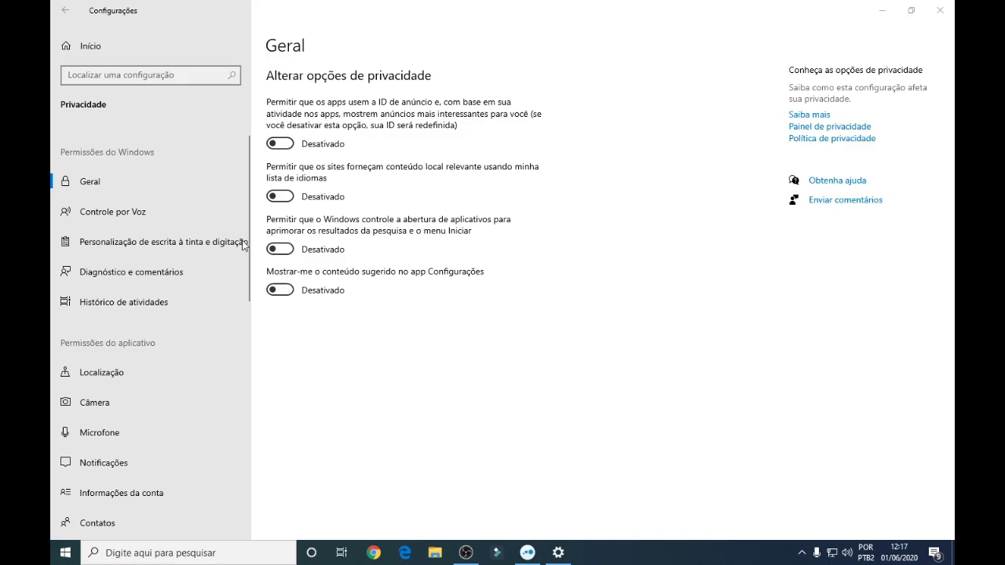
- Review the privacy pages Controle por Voz, Personalização de escrita à tinta e digitação, and Diagnóstico e comentários
{"action": "left_click", "coordinate": [145, 214]}
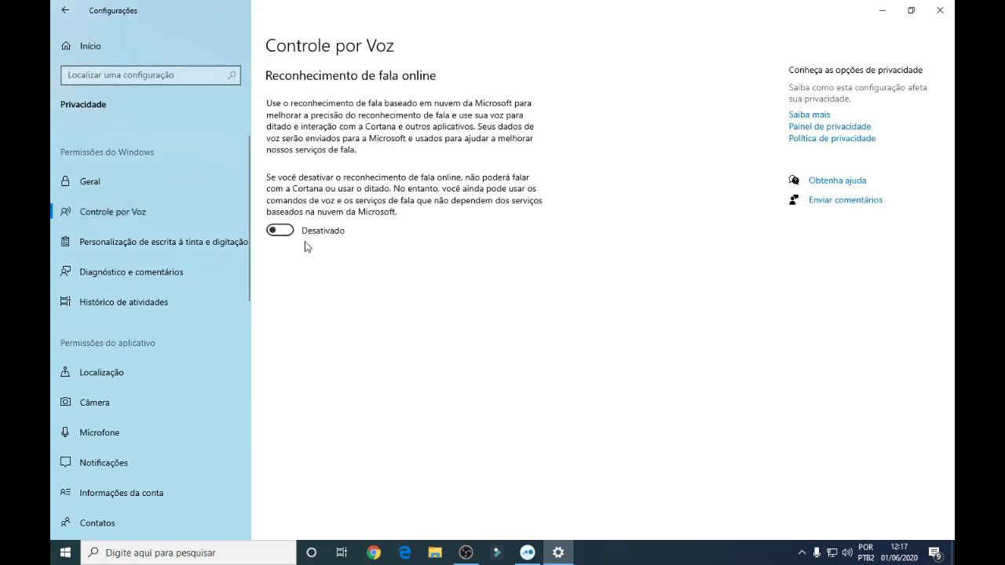
{"action": "left_click", "coordinate": [141, 252]}
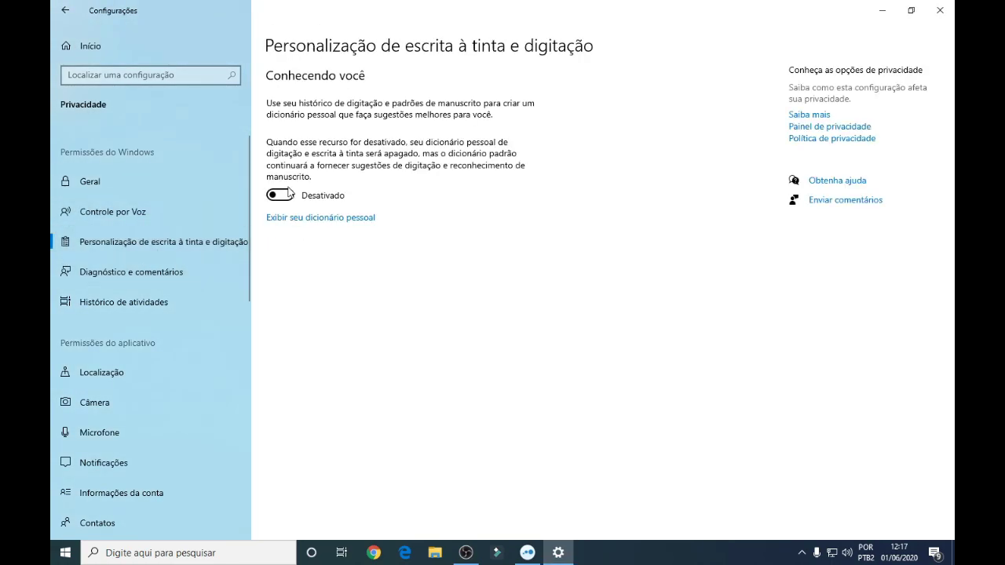
{"action": "left_click", "coordinate": [151, 275]}
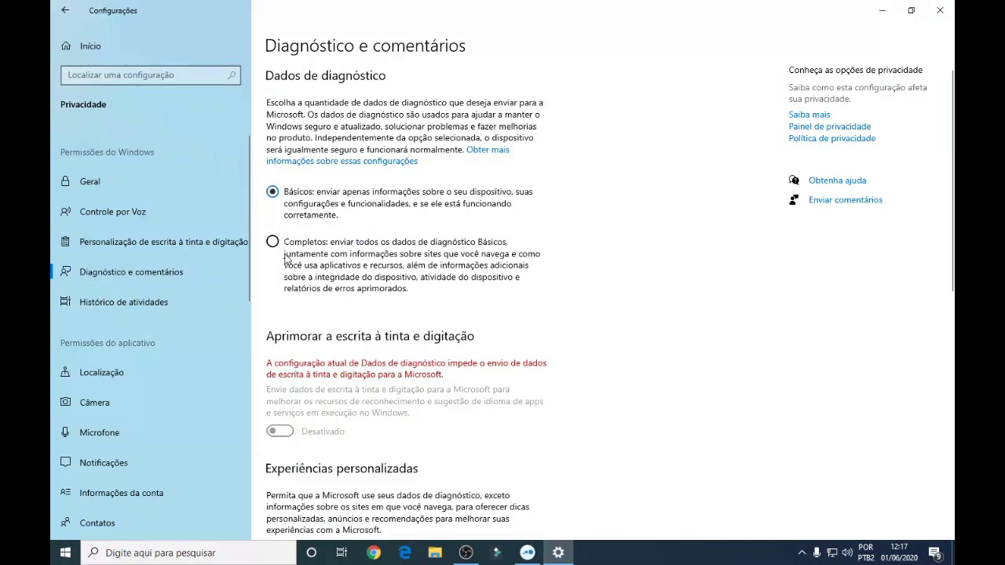
- Review the remaining options under Diagnóstico e comentários and open the Histórico de atividades privacy page
{"action": "scroll", "coordinate": [301, 222], "scroll_direction": "down", "scroll_amount": 1}
{"action": "scroll", "coordinate": [301, 235], "scroll_direction": "down", "scroll_amount": 2}
{"action": "scroll", "coordinate": [336, 313], "scroll_direction": "down", "scroll_amount": 4}
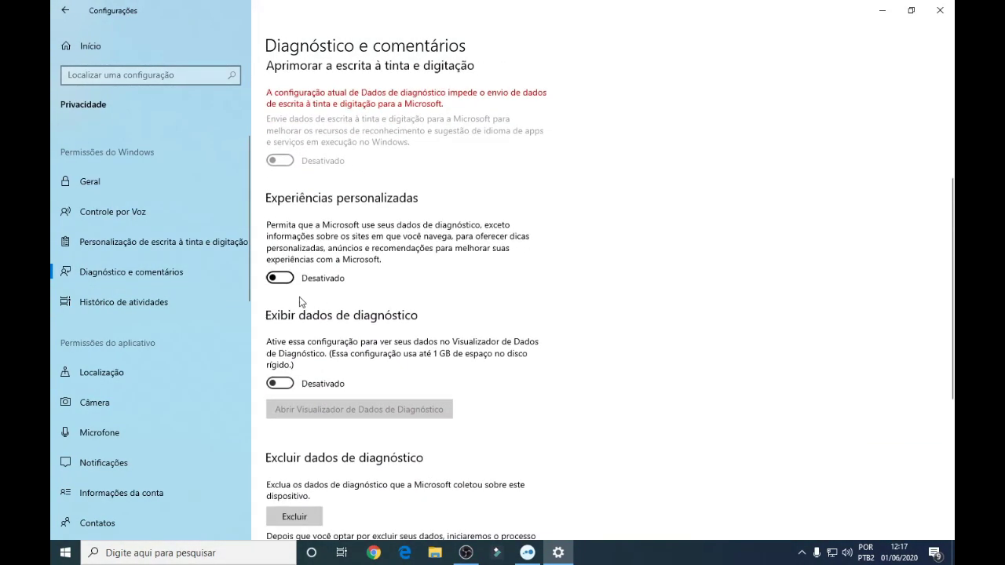
{"action": "left_click", "coordinate": [141, 301]}
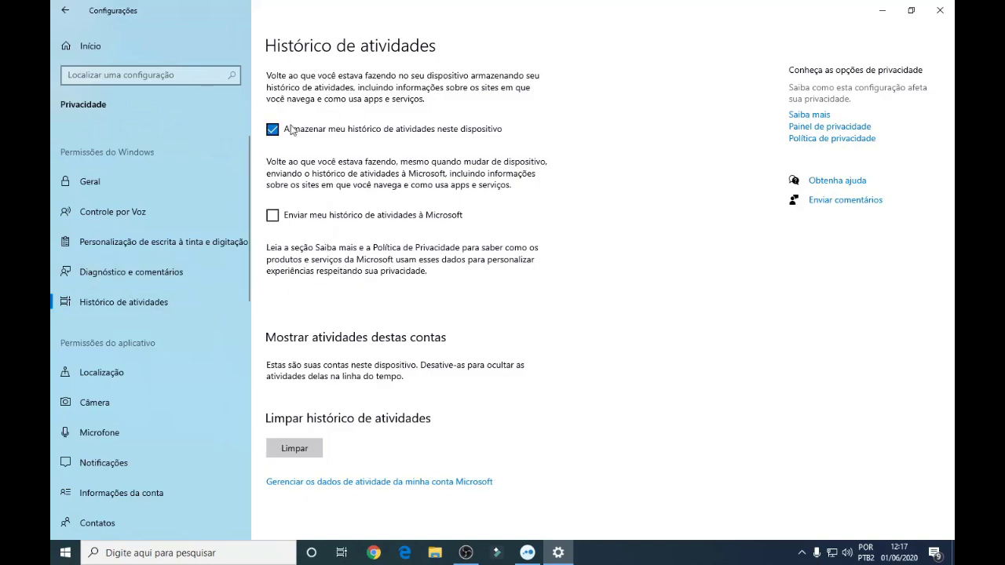
- Open the Localização permissions and review the device access, default location, location history and per-app access settings
{"action": "scroll", "coordinate": [165, 275], "scroll_direction": "down", "scroll_amount": 2}
{"action": "left_click", "coordinate": [163, 245]}
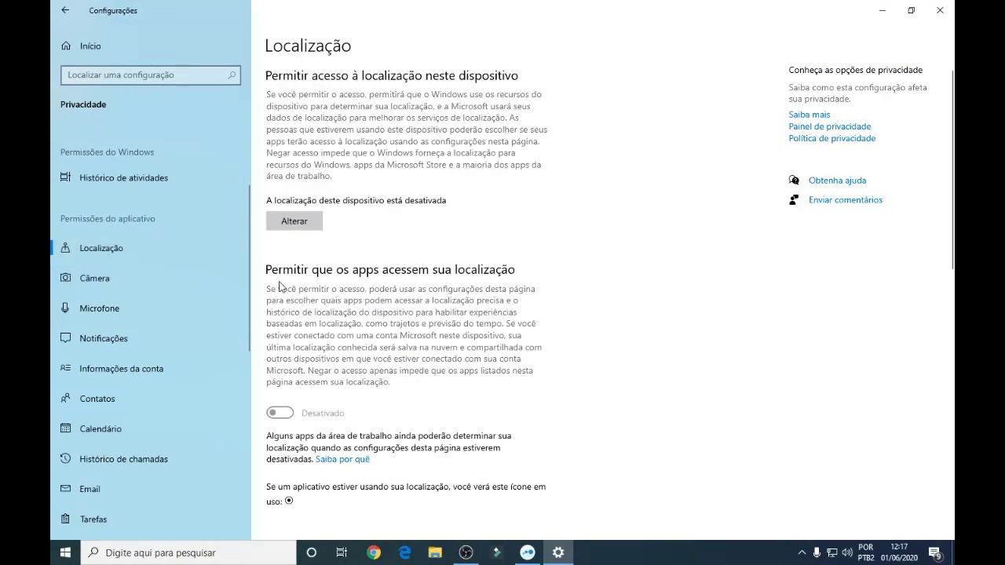
{"action": "scroll", "coordinate": [278, 291], "scroll_direction": "down", "scroll_amount": 3}
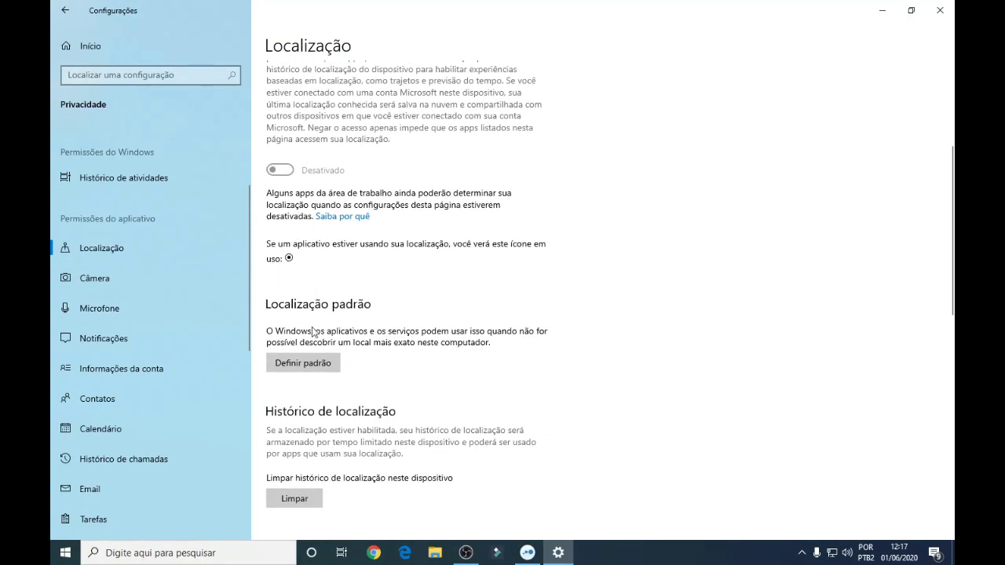
{"action": "scroll", "coordinate": [290, 314], "scroll_direction": "down", "scroll_amount": 9}
{"action": "scroll", "coordinate": [396, 251], "scroll_direction": "up", "scroll_amount": 10}
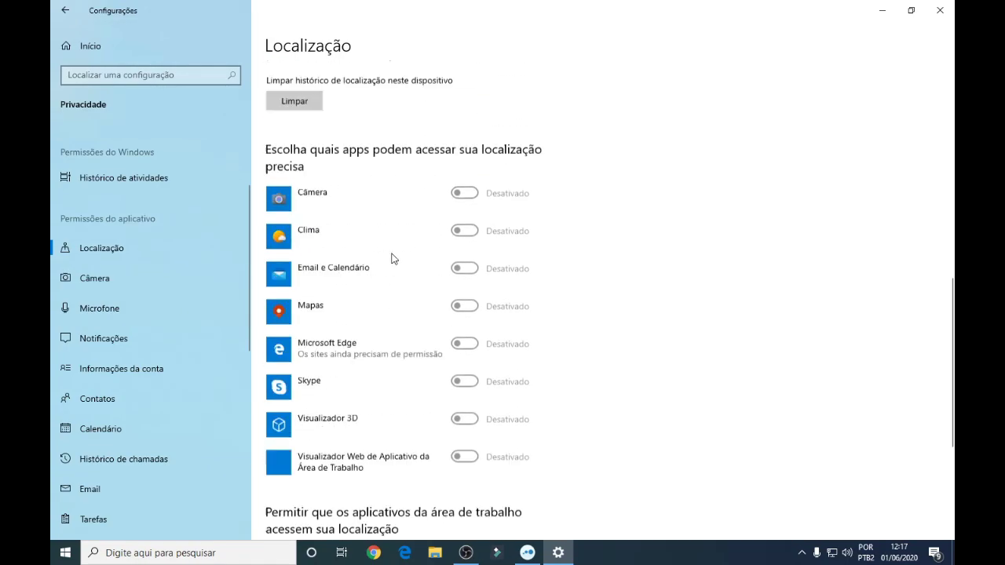
- Open the Câmera permissions and review which Microsoft Store apps can access the camera
{"action": "left_click", "coordinate": [184, 283]}
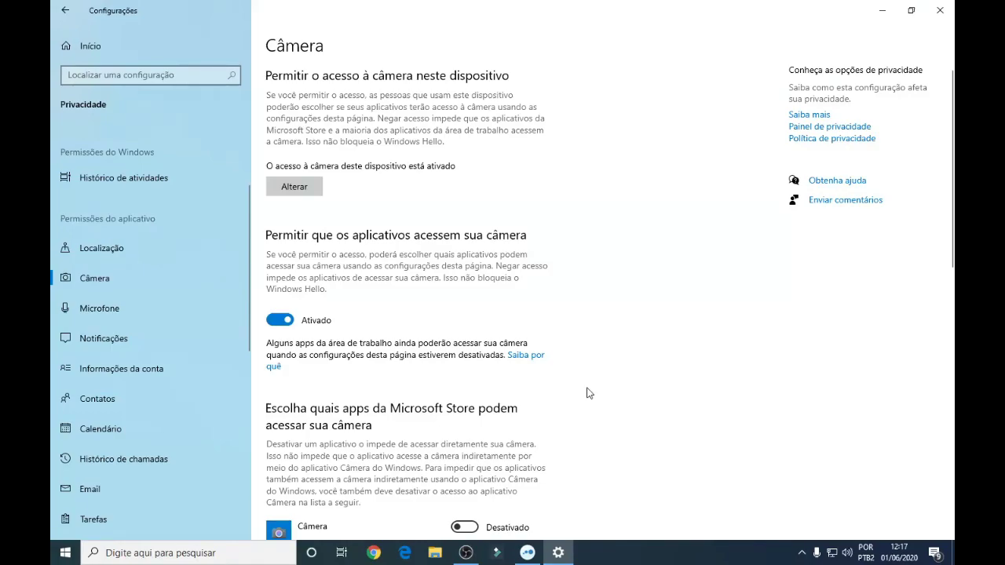
{"action": "scroll", "coordinate": [510, 392], "scroll_direction": "down", "scroll_amount": 4}
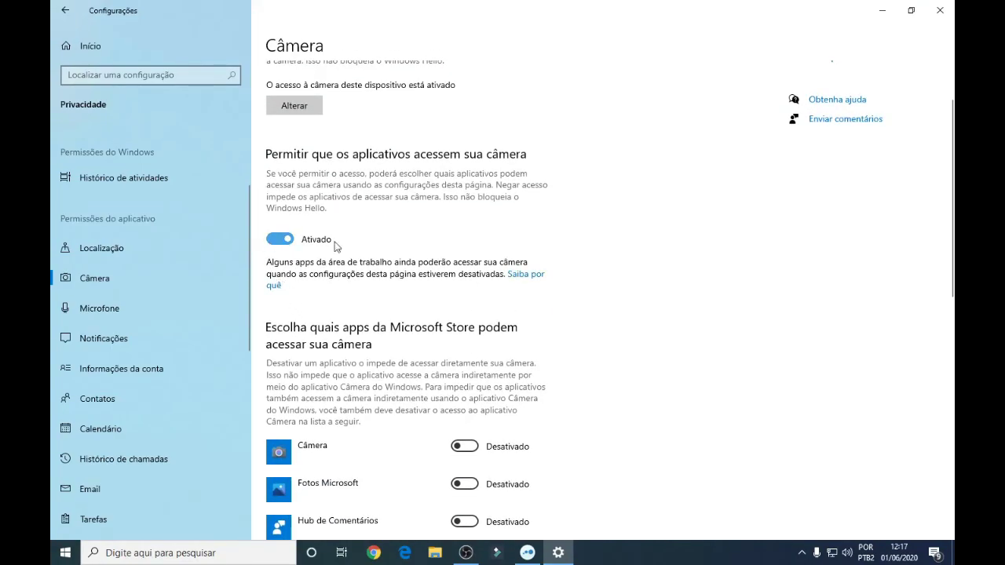
{"action": "scroll", "coordinate": [402, 336], "scroll_direction": "down", "scroll_amount": 5}
{"action": "scroll", "coordinate": [353, 275], "scroll_direction": "up", "scroll_amount": 4}
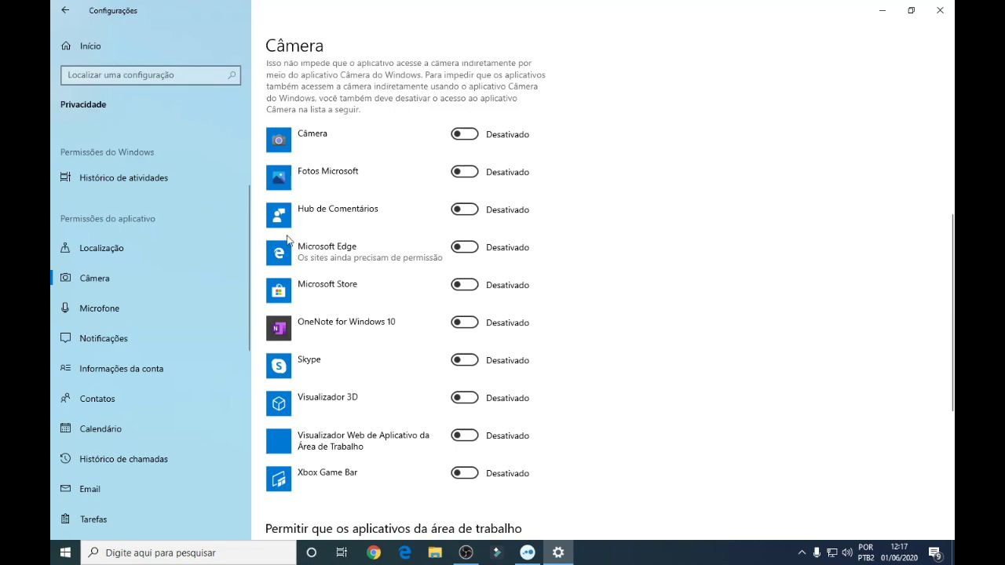
- Open the Microfone permissions and review the general access setting and the list of apps allowed to use the microphone
{"action": "left_click", "coordinate": [124, 308]}
{"action": "scroll", "coordinate": [374, 240], "scroll_direction": "down", "scroll_amount": 3}
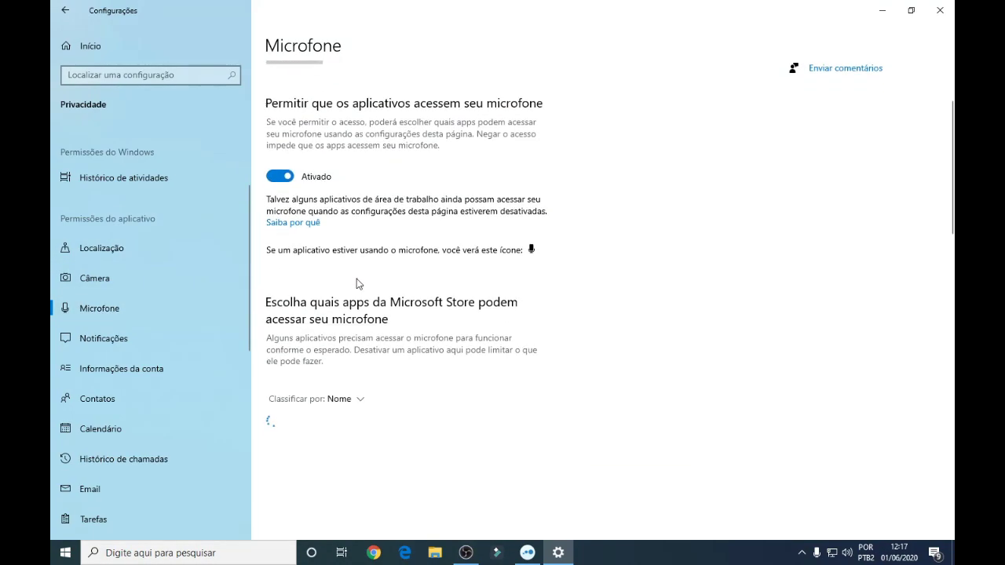
{"action": "scroll", "coordinate": [375, 241], "scroll_direction": "down", "scroll_amount": 3}
{"action": "scroll", "coordinate": [442, 350], "scroll_direction": "up", "scroll_amount": 4}
{"action": "scroll", "coordinate": [442, 350], "scroll_direction": "up", "scroll_amount": 1}
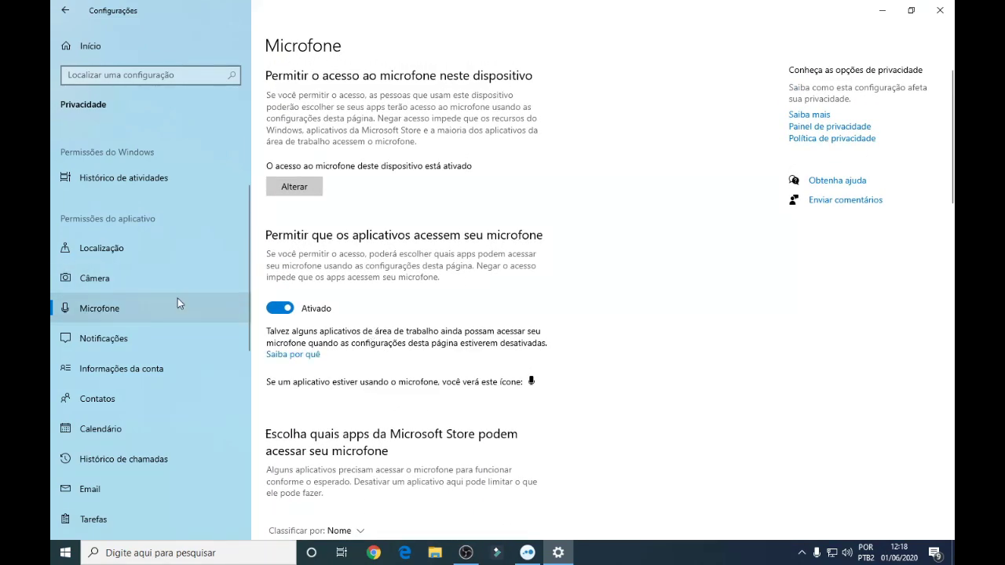
{"action": "scroll", "coordinate": [369, 317], "scroll_direction": "down", "scroll_amount": 5}
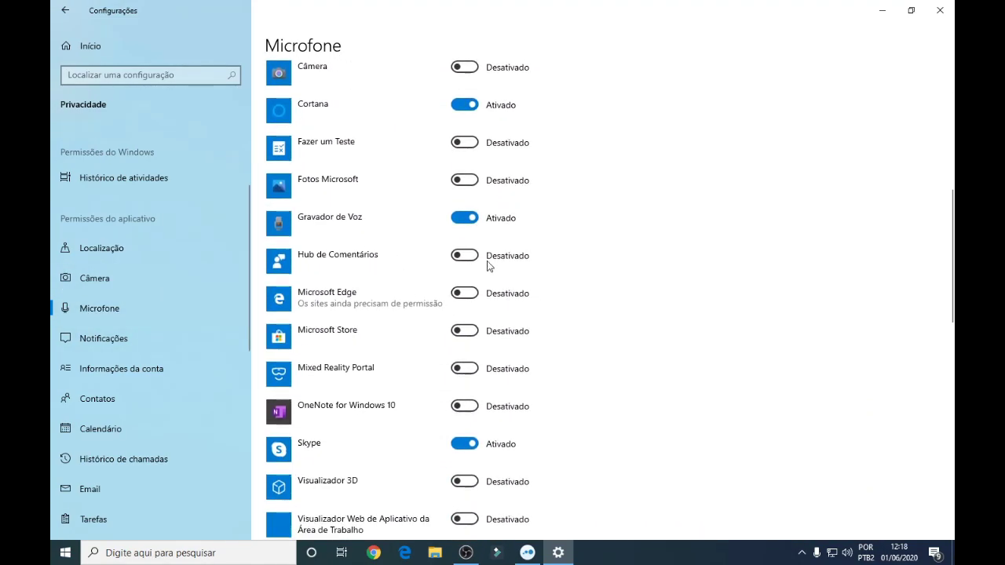
{"action": "scroll", "coordinate": [434, 204], "scroll_direction": "up", "scroll_amount": 5}
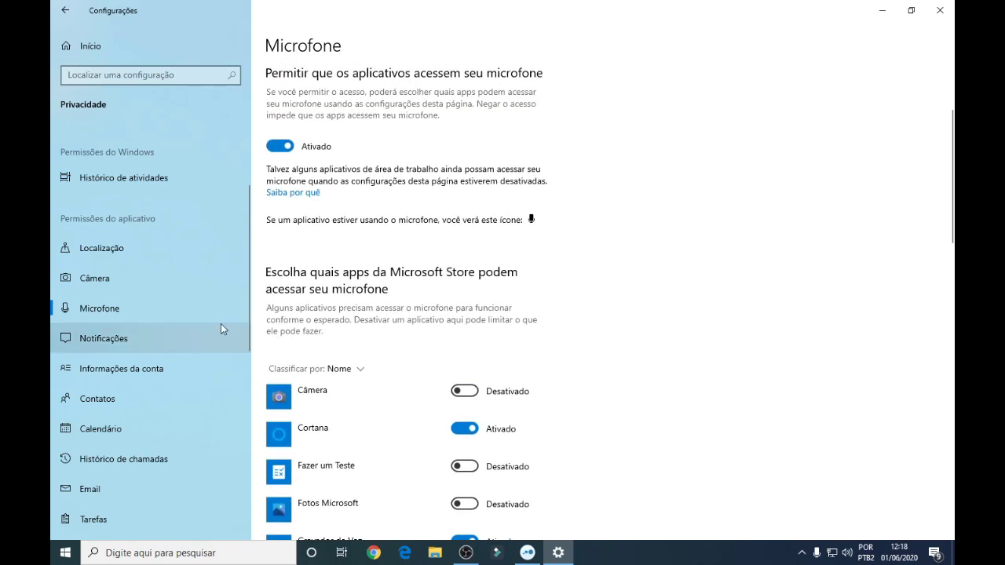
- Review the app access settings on the Notificações and Informações da conta privacy pages
{"action": "left_click", "coordinate": [153, 334]}
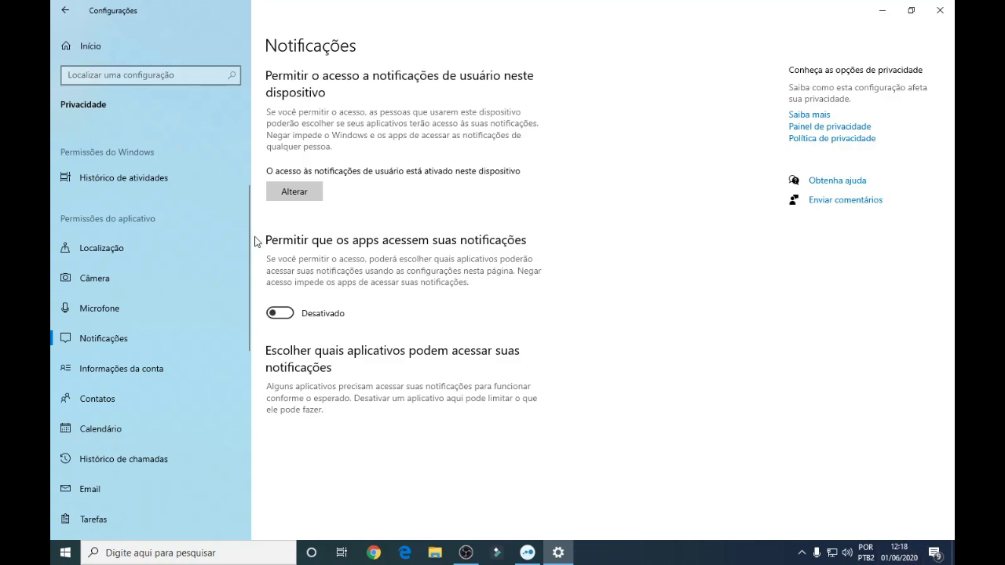
{"action": "scroll", "coordinate": [138, 326], "scroll_direction": "down", "scroll_amount": 1}
{"action": "left_click", "coordinate": [135, 312]}
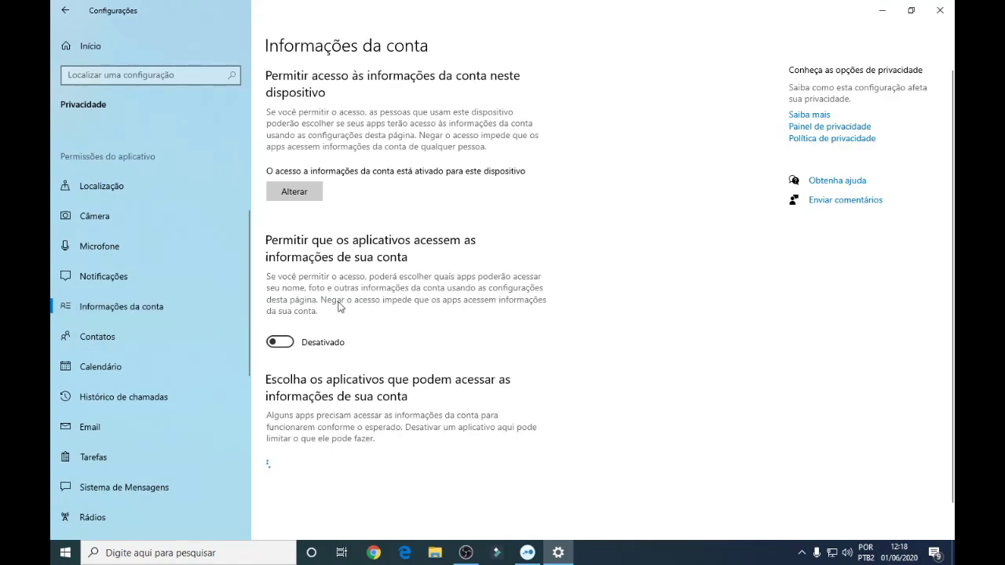
{"action": "scroll", "coordinate": [154, 347], "scroll_direction": "down", "scroll_amount": 1}
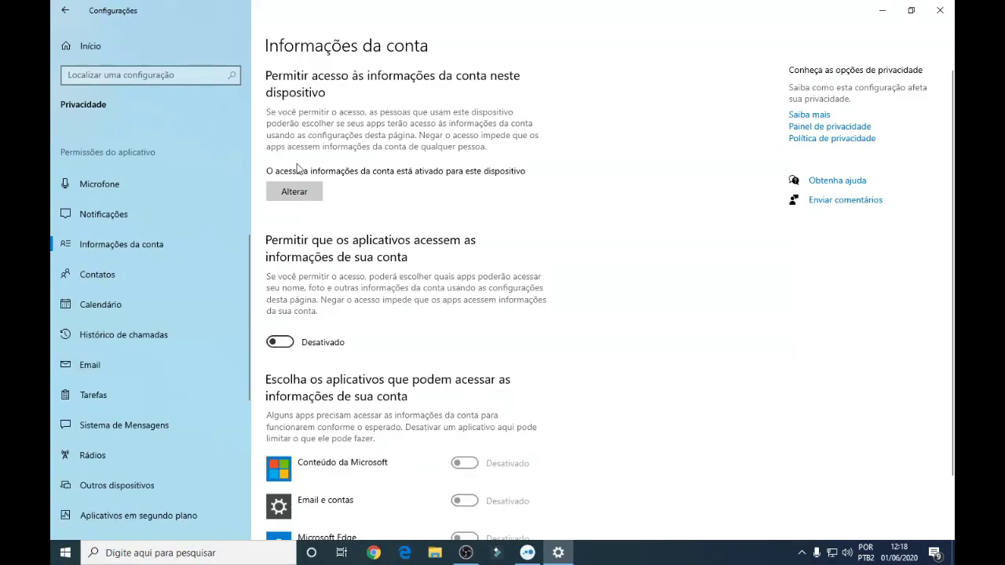
{"action": "scroll", "coordinate": [322, 321], "scroll_direction": "down", "scroll_amount": 1}
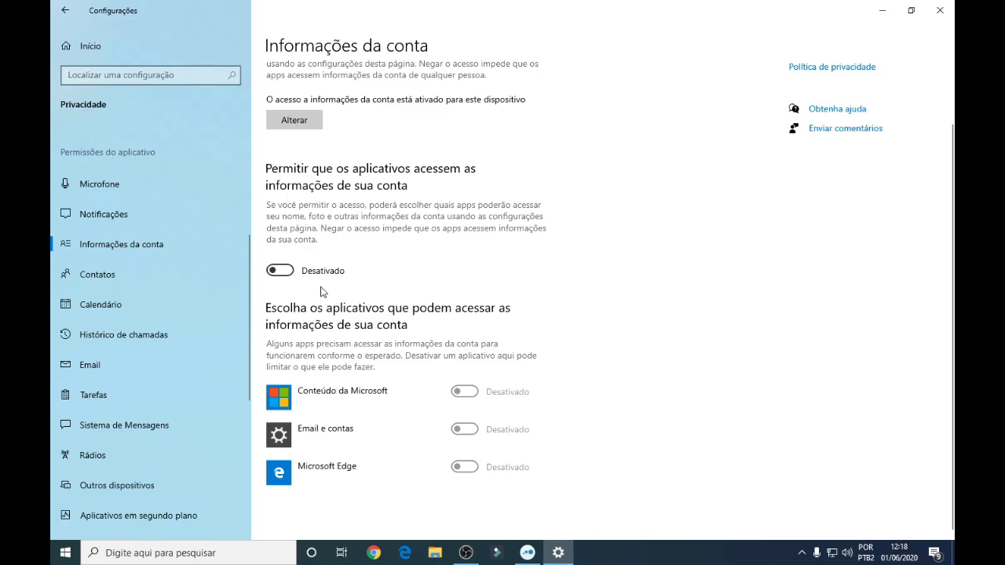
- Review the app access settings for Contatos and Calendário, briefly showing the system clock's calendar
{"action": "left_click", "coordinate": [152, 273]}
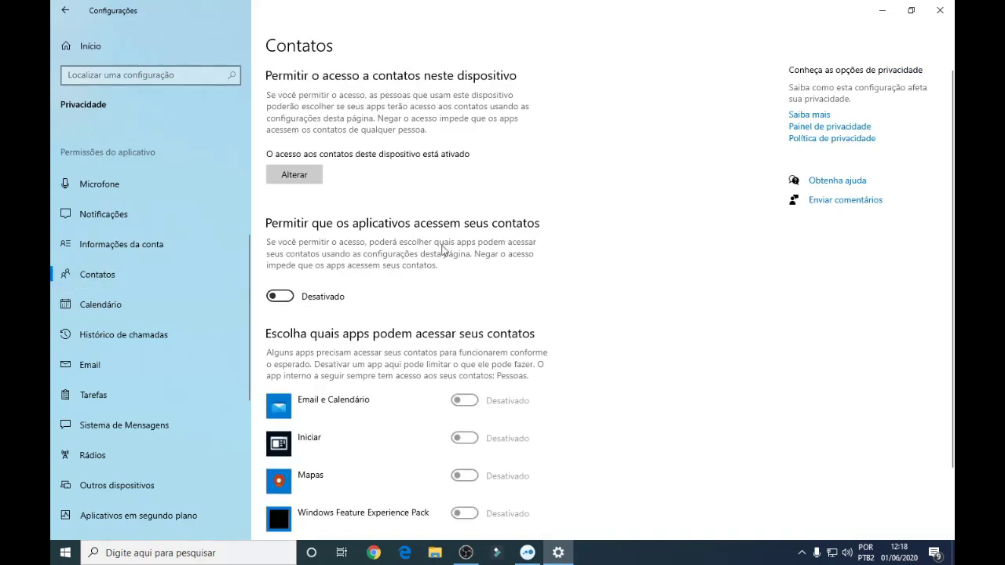
{"action": "scroll", "coordinate": [168, 314], "scroll_direction": "down", "scroll_amount": 3}
{"action": "scroll", "coordinate": [152, 240], "scroll_direction": "up", "scroll_amount": 2}
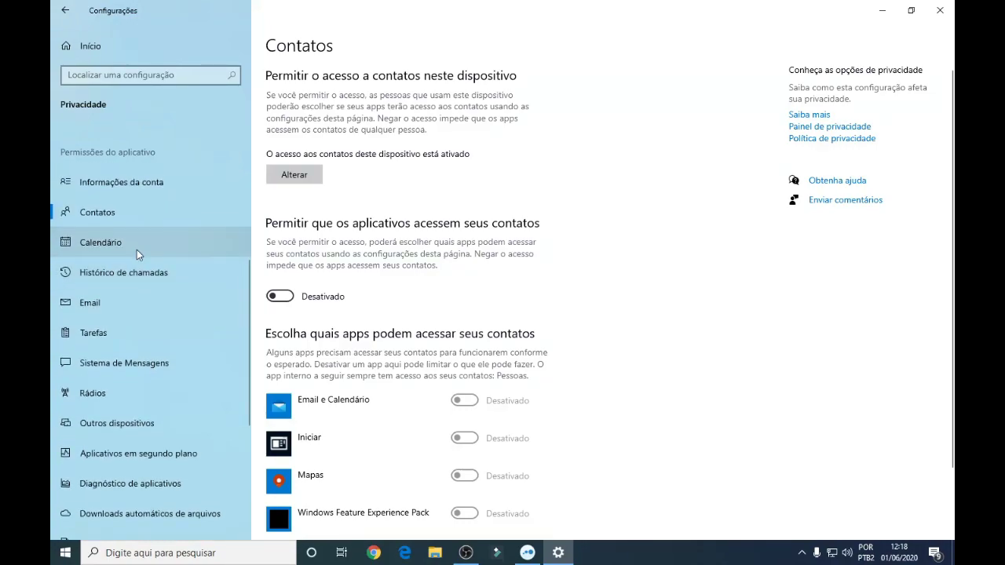
{"action": "left_click", "coordinate": [137, 250]}
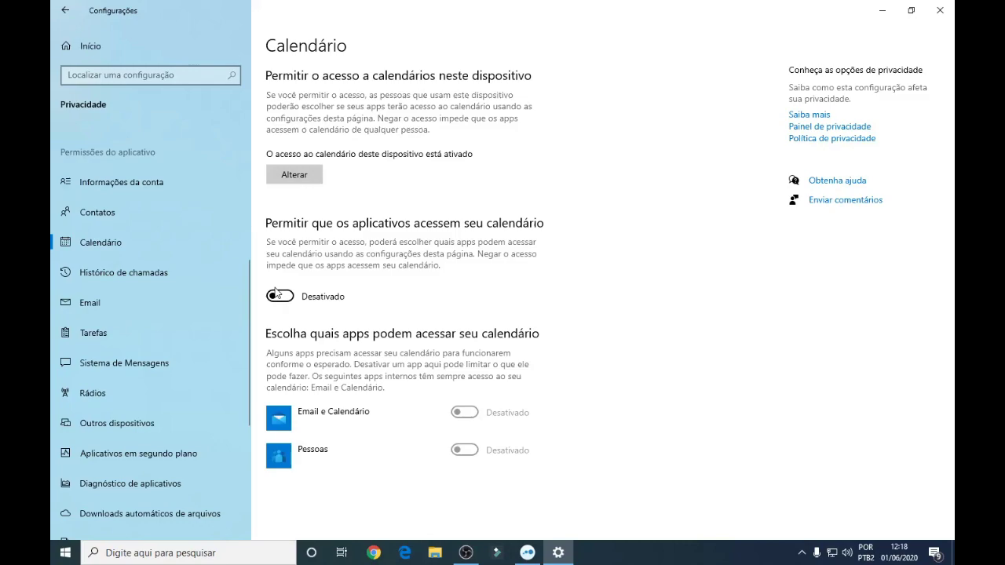
{"action": "left_click", "coordinate": [902, 553]}
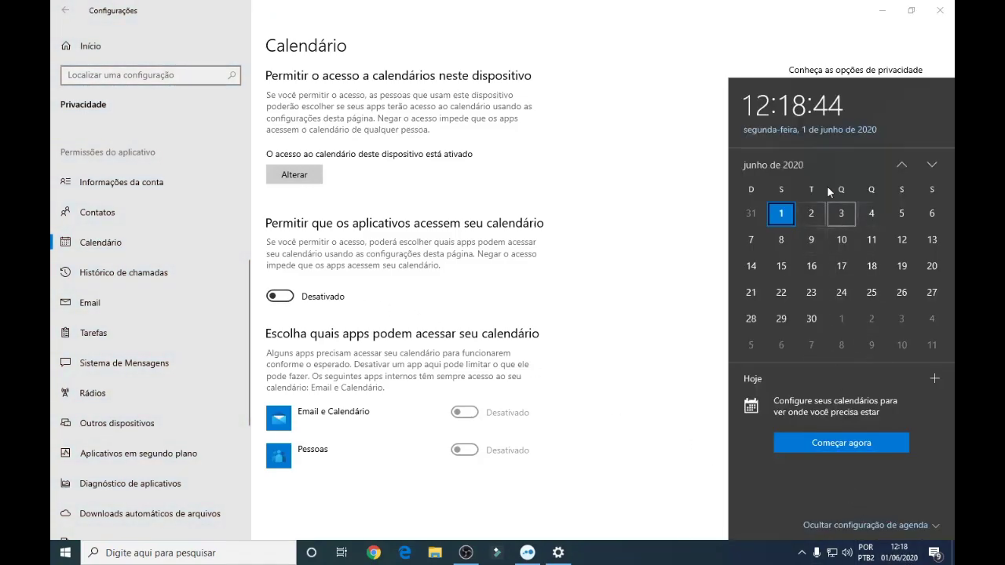
{"action": "left_click", "coordinate": [356, 288]}
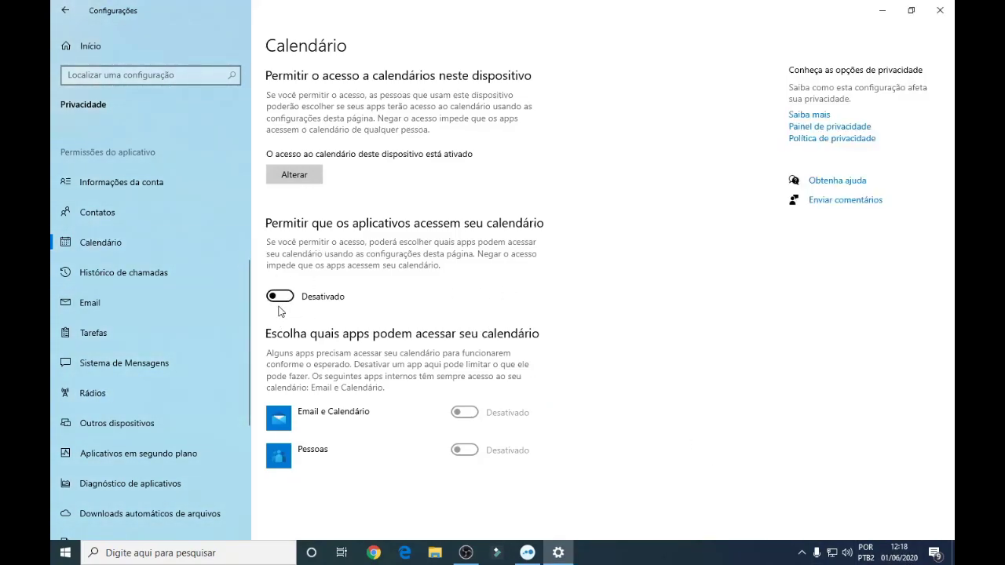
- Review the privacy pages from Histórico de chamadas through Outros dispositivos, including Email, Tarefas, Sistema de Mensagens and Rádios
{"action": "left_click", "coordinate": [148, 273]}
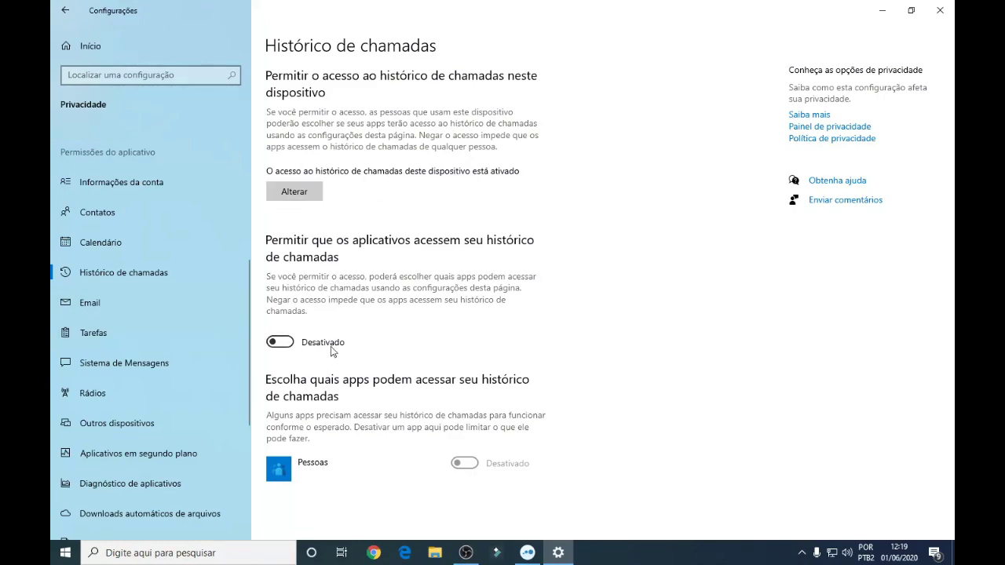
{"action": "left_click", "coordinate": [130, 309]}
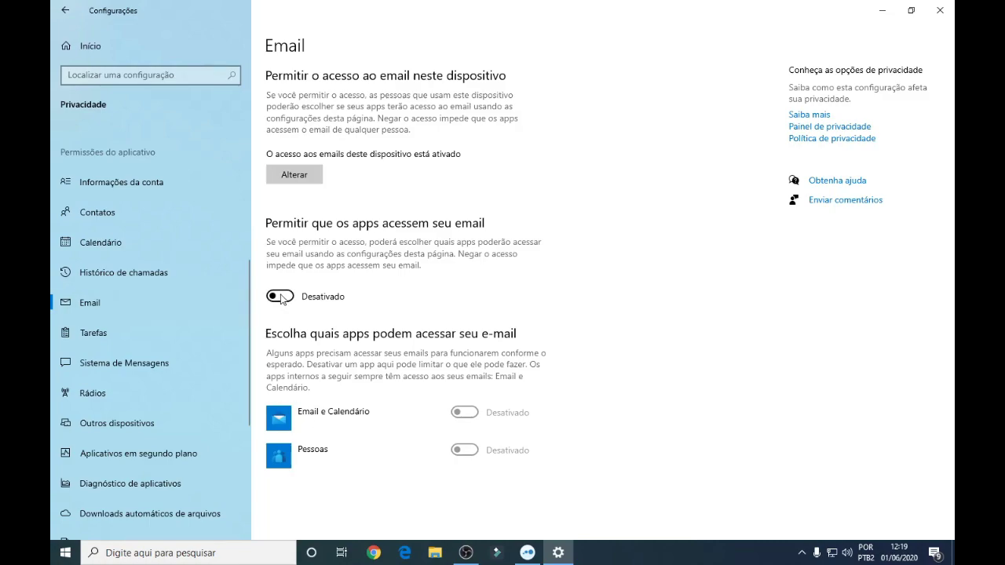
{"action": "left_click", "coordinate": [162, 344]}
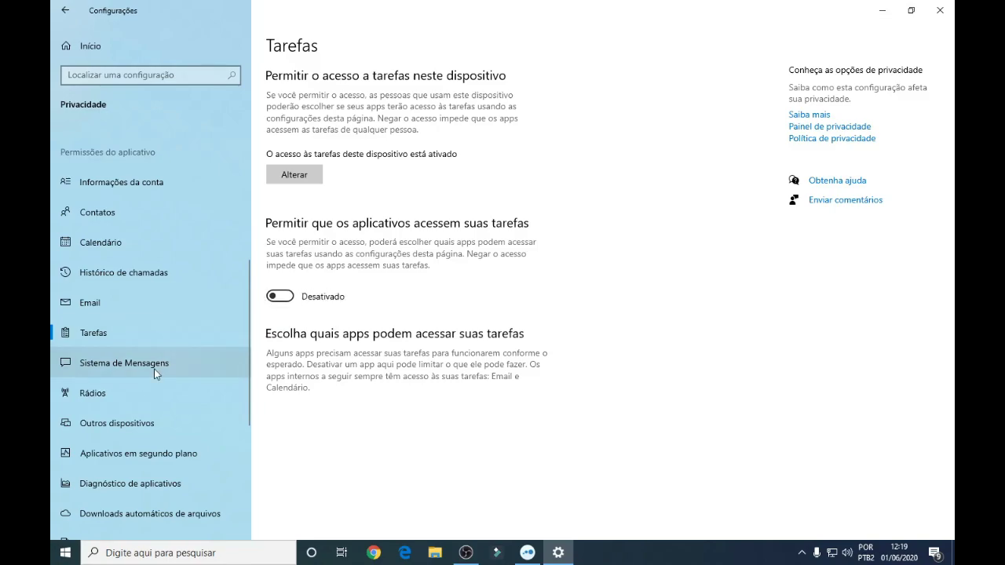
{"action": "left_click", "coordinate": [179, 365]}
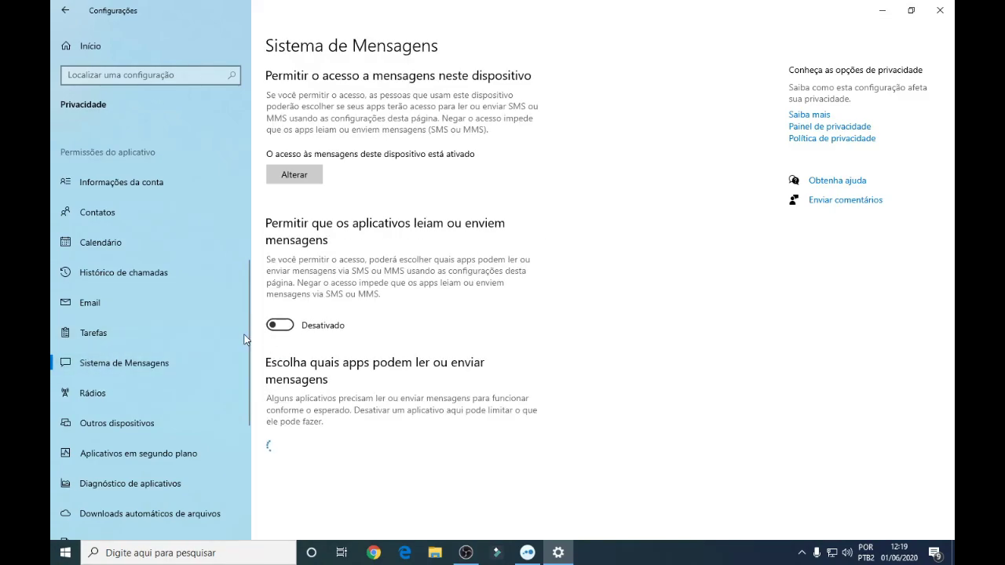
{"action": "left_click", "coordinate": [146, 395]}
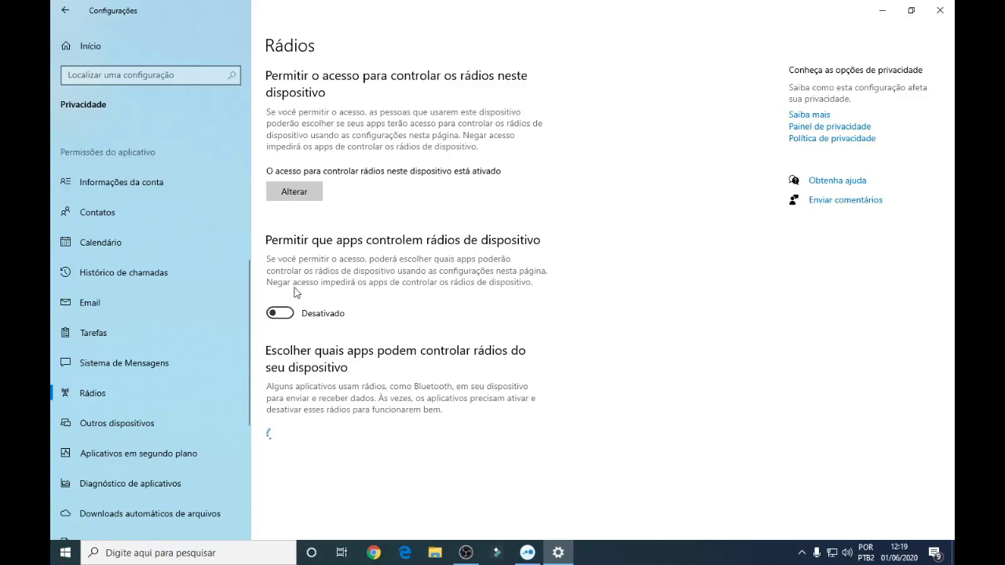
{"action": "left_click", "coordinate": [157, 428]}
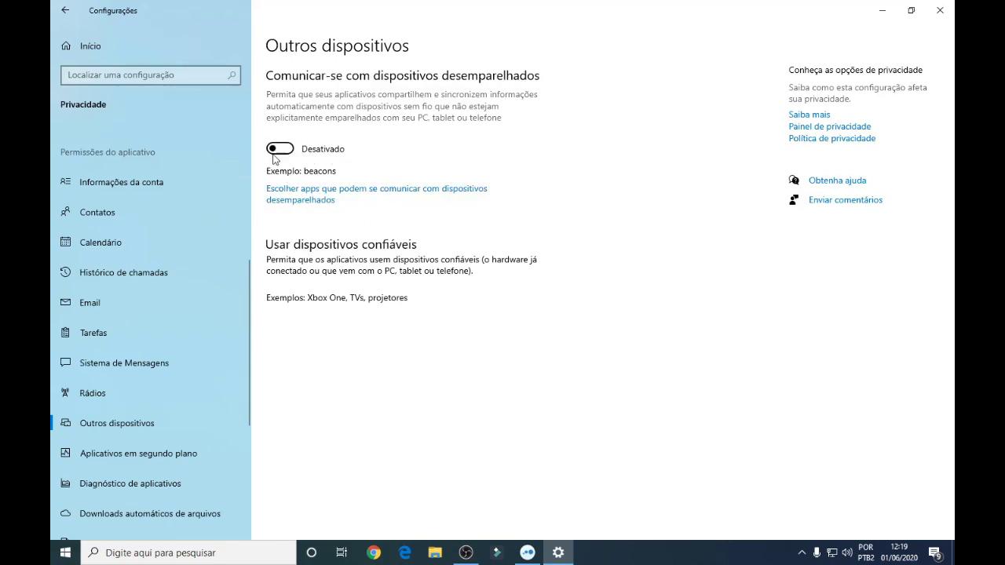
- Open Aplicativos em segundo plano and examine the background execution setting and the full list of apps
{"action": "scroll", "coordinate": [203, 426], "scroll_direction": "down", "scroll_amount": 5}
{"action": "left_click", "coordinate": [205, 274]}
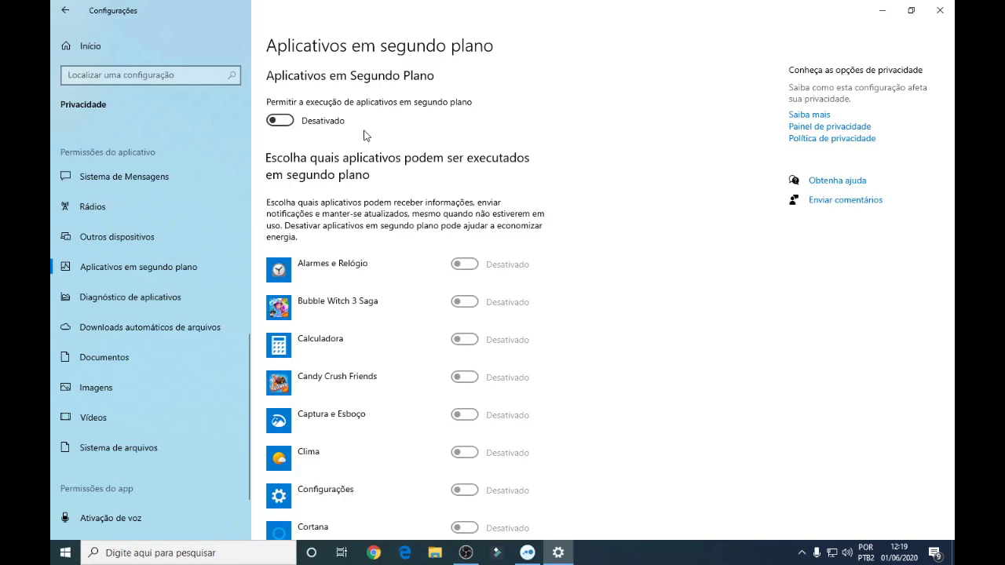
{"action": "scroll", "coordinate": [369, 140], "scroll_direction": "down", "scroll_amount": 2}
{"action": "scroll", "coordinate": [522, 192], "scroll_direction": "down", "scroll_amount": 1}
{"action": "scroll", "coordinate": [511, 195], "scroll_direction": "down", "scroll_amount": 1}
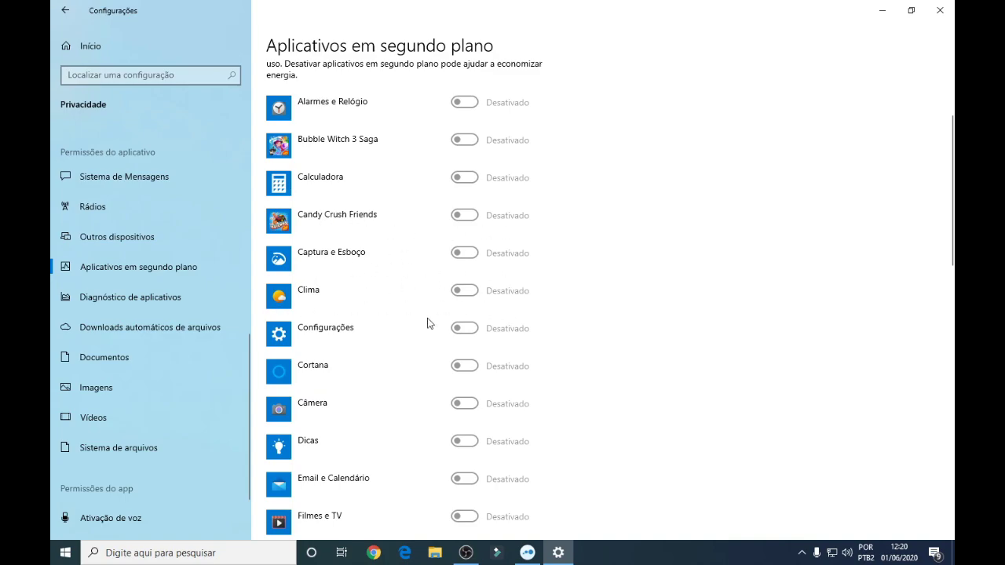
{"action": "scroll", "coordinate": [413, 405], "scroll_direction": "down", "scroll_amount": 4}
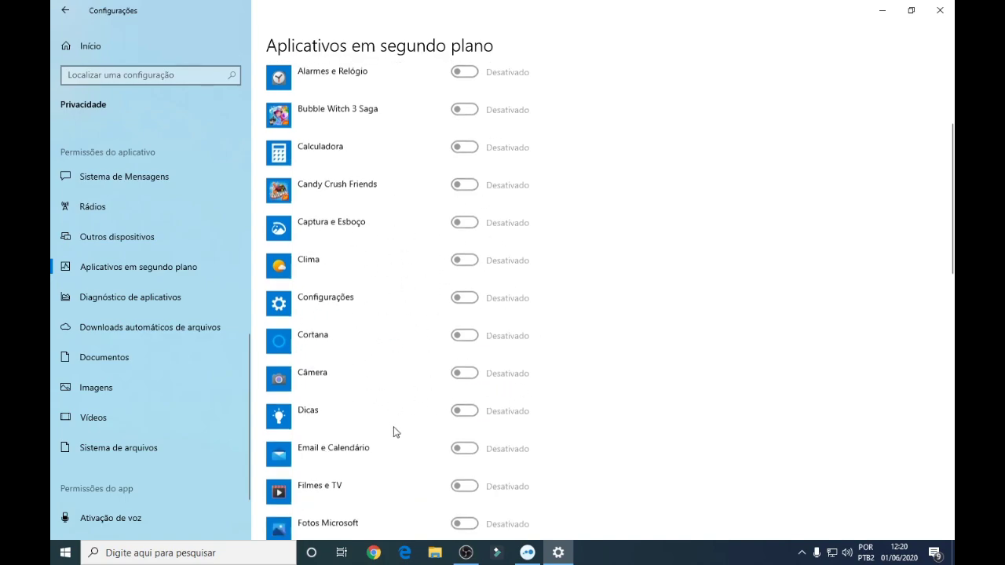
{"action": "scroll", "coordinate": [387, 425], "scroll_direction": "down", "scroll_amount": 12}
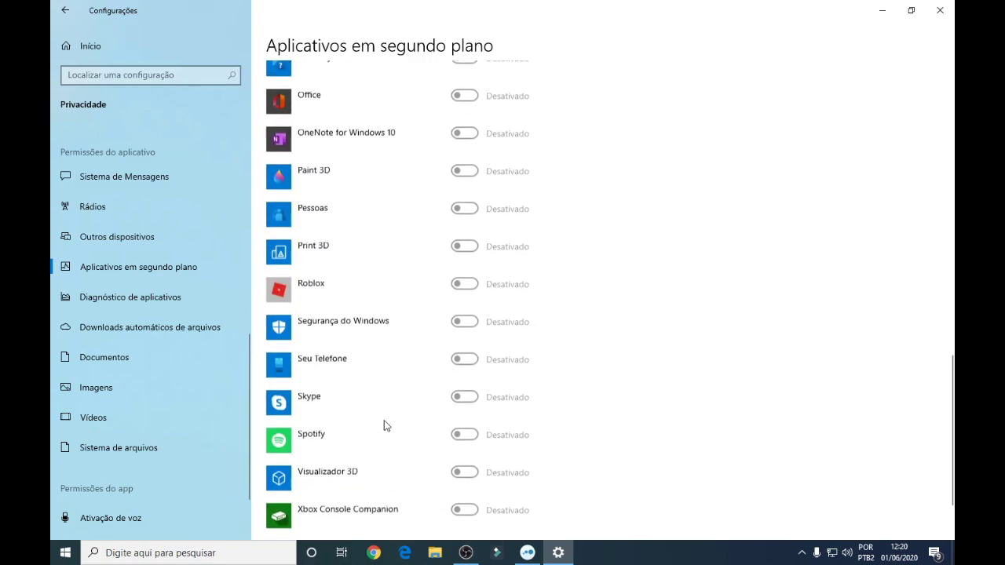
{"action": "scroll", "coordinate": [384, 428], "scroll_direction": "up", "scroll_amount": 15}
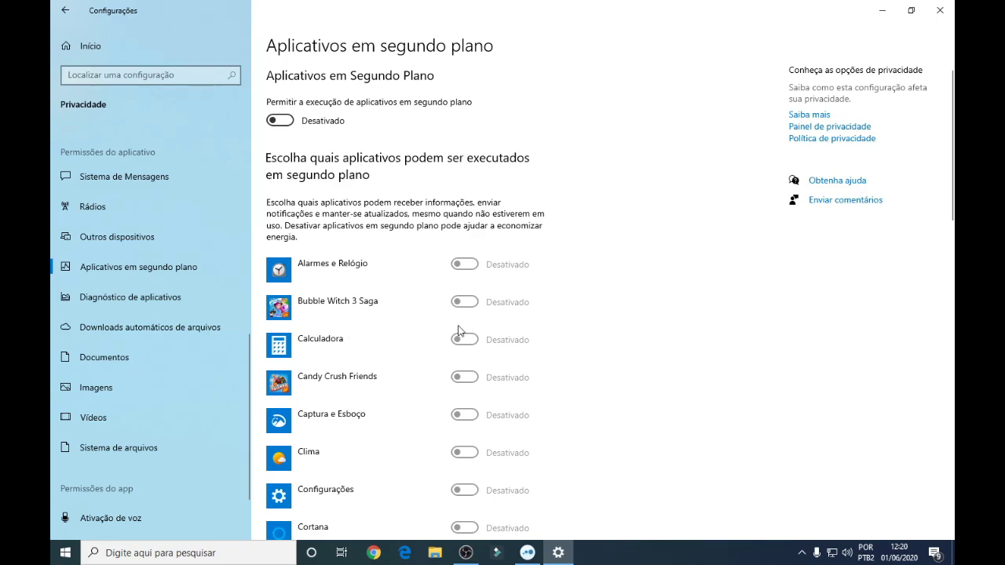
- Open Task Manager, examine the list of running processes sorted by memory, and close it
{"action": "right_click", "coordinate": [683, 559]}
{"action": "left_click", "coordinate": [730, 496]}
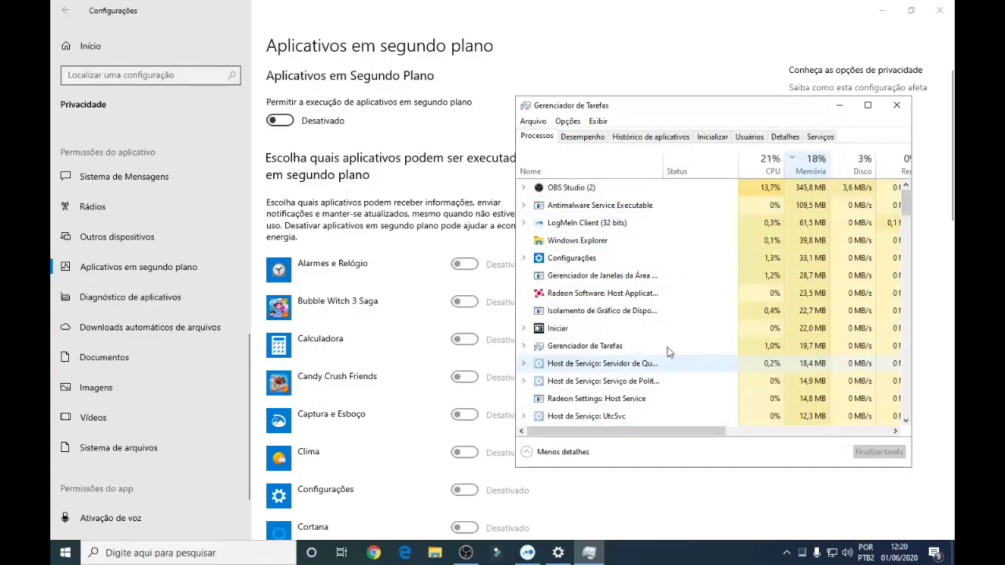
{"action": "scroll", "coordinate": [597, 341], "scroll_direction": "down", "scroll_amount": 5}
{"action": "scroll", "coordinate": [600, 346], "scroll_direction": "down", "scroll_amount": 10}
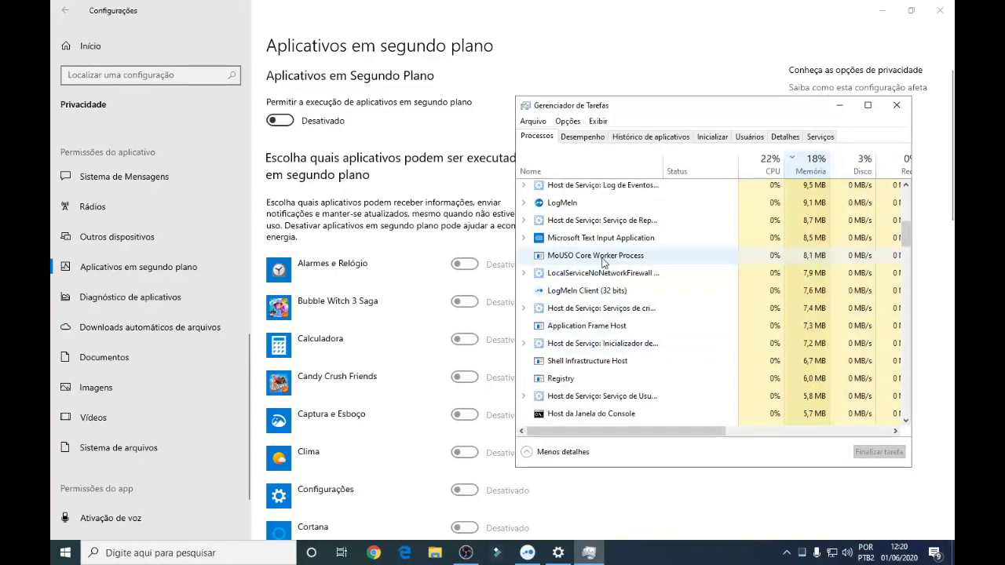
{"action": "scroll", "coordinate": [601, 368], "scroll_direction": "down", "scroll_amount": 10}
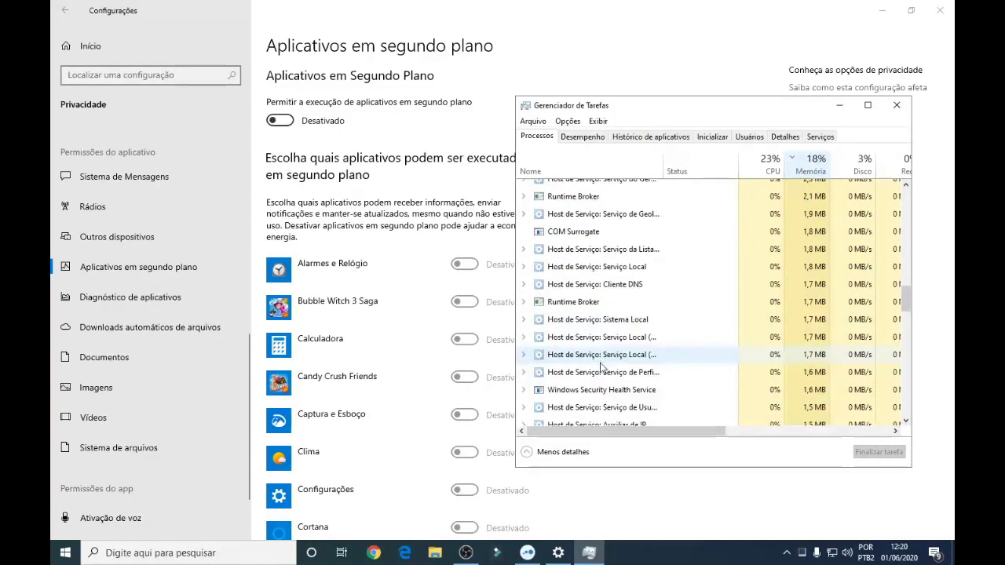
{"action": "left_click_drag", "start_coordinate": [911, 333], "coordinate": [905, 203]}
{"action": "left_click", "coordinate": [897, 105]}
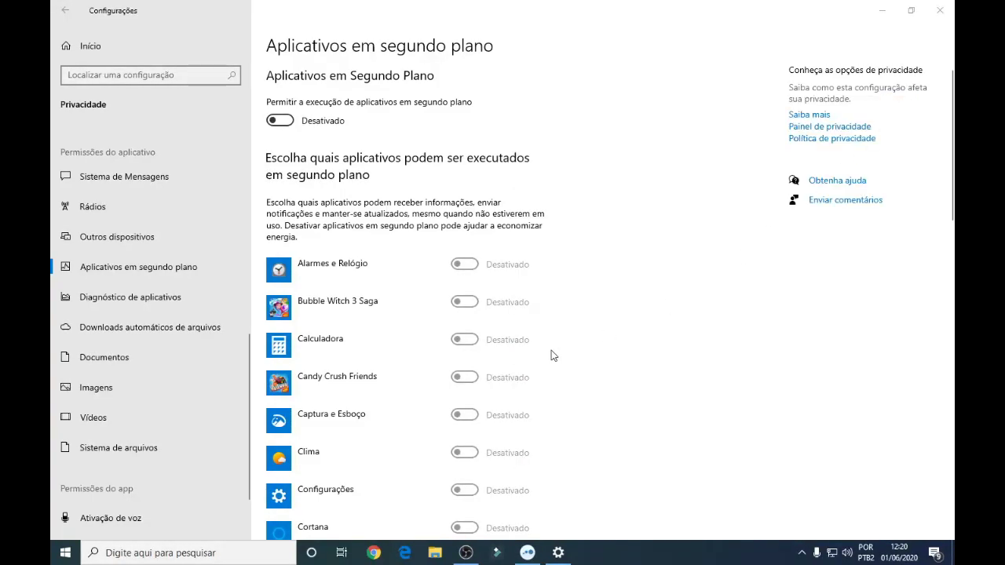
- Briefly allow apps to run in the background, and switch the permission off again
{"action": "scroll", "coordinate": [336, 328], "scroll_direction": "down", "scroll_amount": 4}
{"action": "scroll", "coordinate": [338, 329], "scroll_direction": "up", "scroll_amount": 3}
{"action": "scroll", "coordinate": [344, 325], "scroll_direction": "down", "scroll_amount": 1}
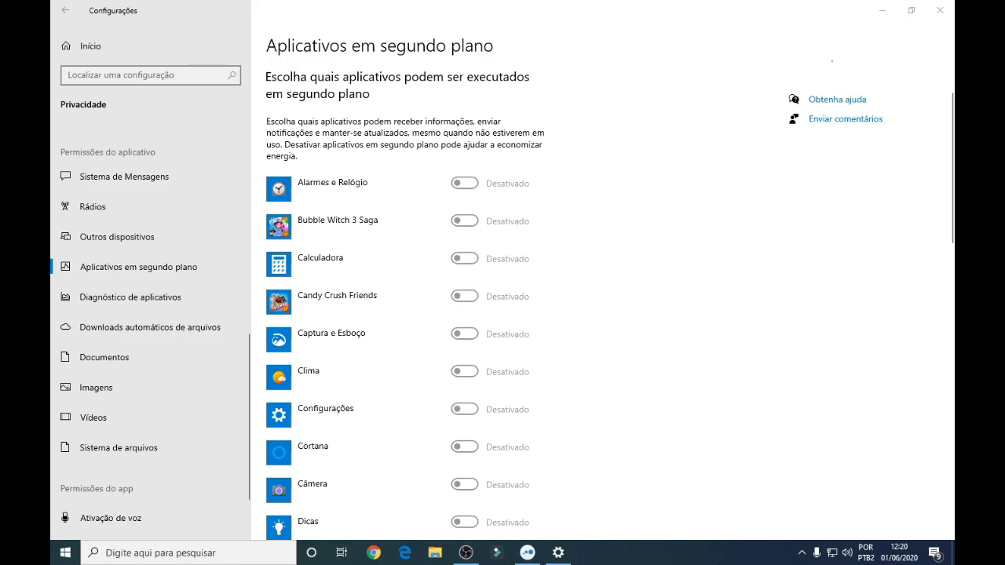
{"action": "scroll", "coordinate": [443, 251], "scroll_direction": "up", "scroll_amount": 1}
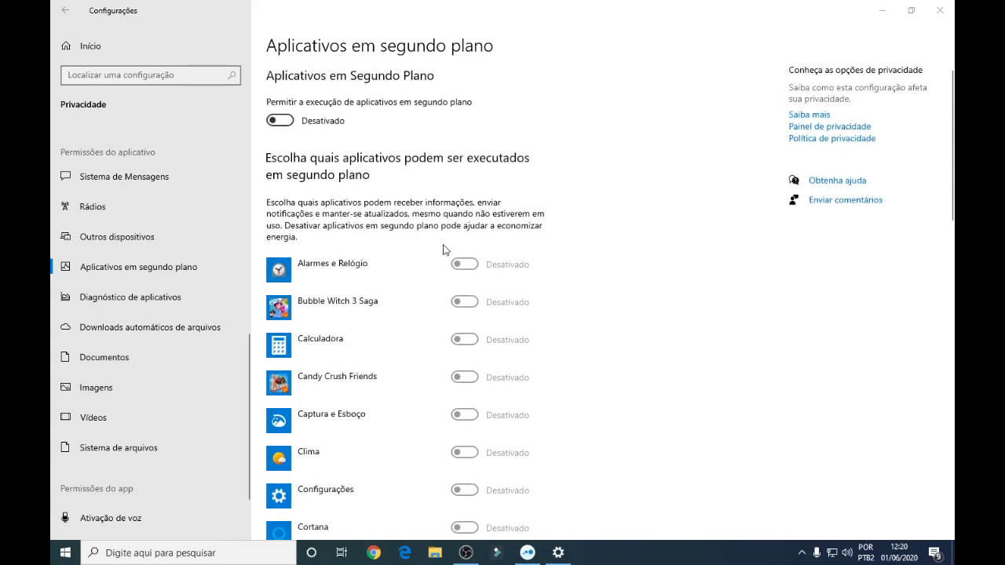
{"action": "scroll", "coordinate": [401, 256], "scroll_direction": "down", "scroll_amount": 2}
{"action": "scroll", "coordinate": [401, 256], "scroll_direction": "up", "scroll_amount": 2}
{"action": "left_click", "coordinate": [280, 120]}
{"action": "left_click", "coordinate": [280, 122]}
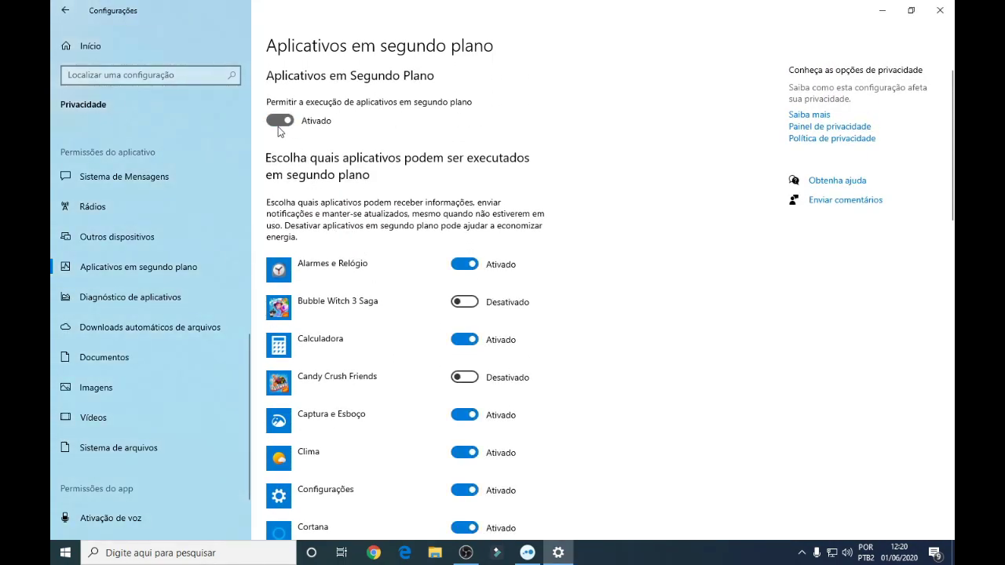
- Examine the background permission of each app in the Aplicativos em segundo plano list, down to Xbox Game Bar
{"action": "scroll", "coordinate": [455, 248], "scroll_direction": "down", "scroll_amount": 10}
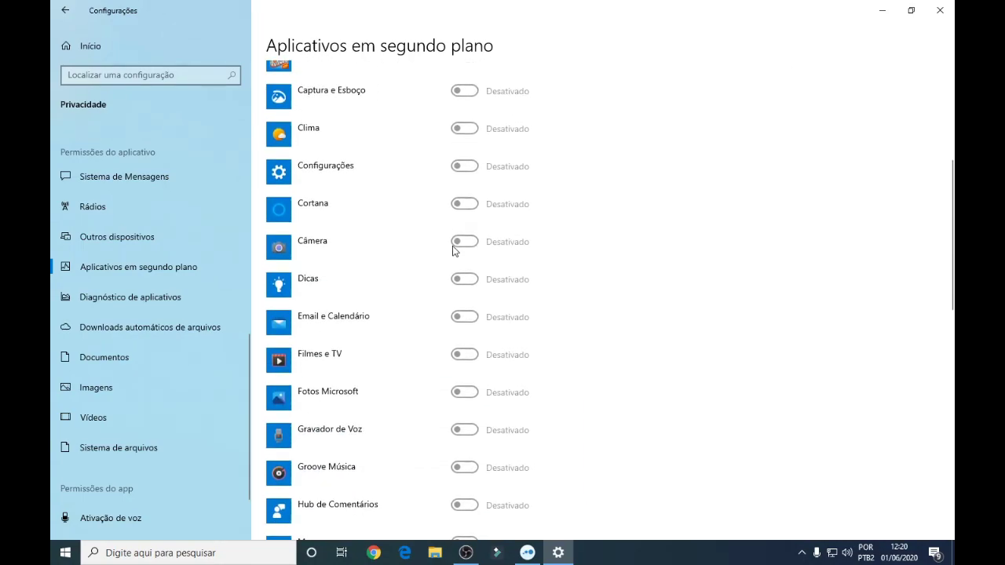
{"action": "scroll", "coordinate": [473, 451], "scroll_direction": "down", "scroll_amount": 4}
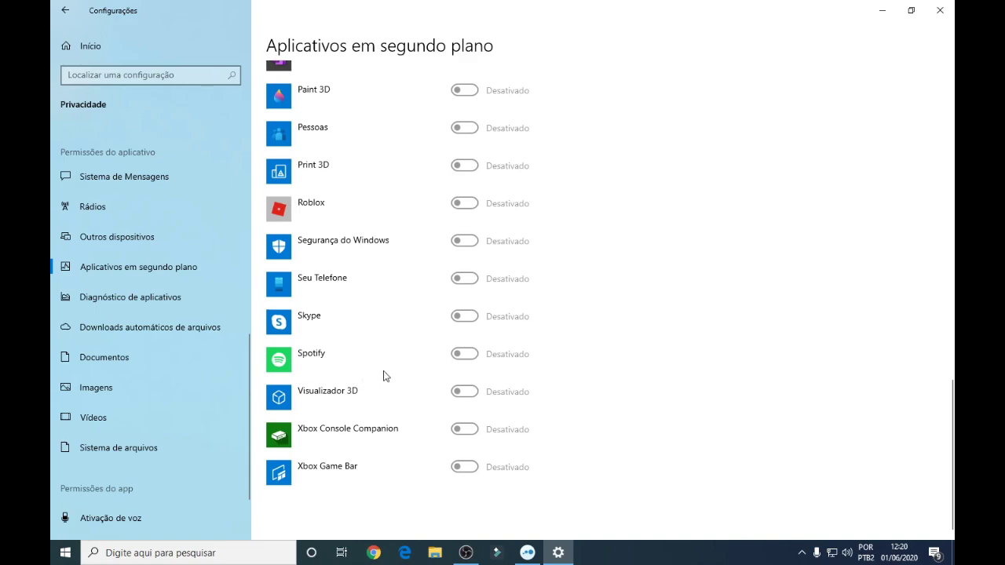
{"action": "scroll", "coordinate": [385, 376], "scroll_direction": "up", "scroll_amount": 7}
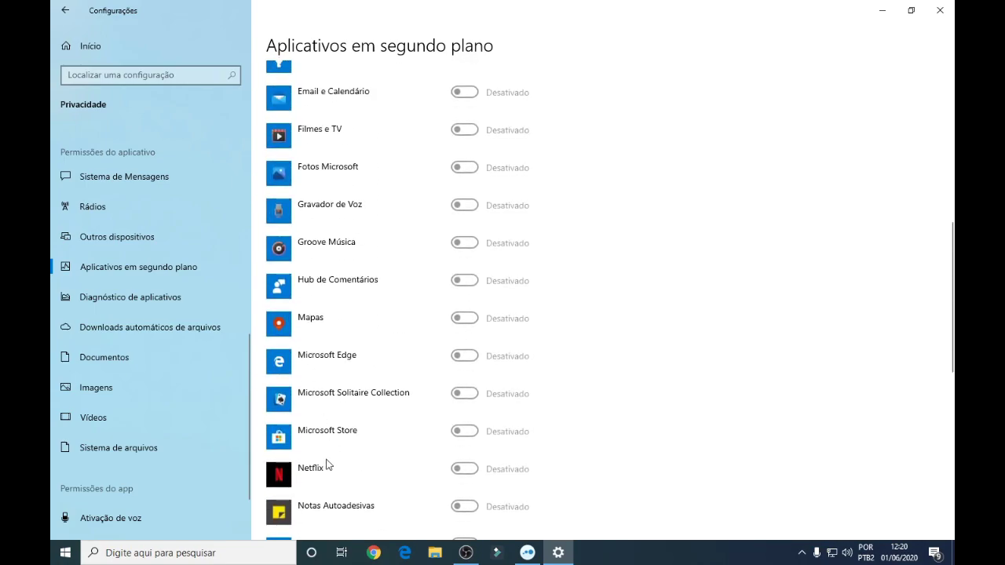
{"action": "scroll", "coordinate": [328, 464], "scroll_direction": "up", "scroll_amount": 5}
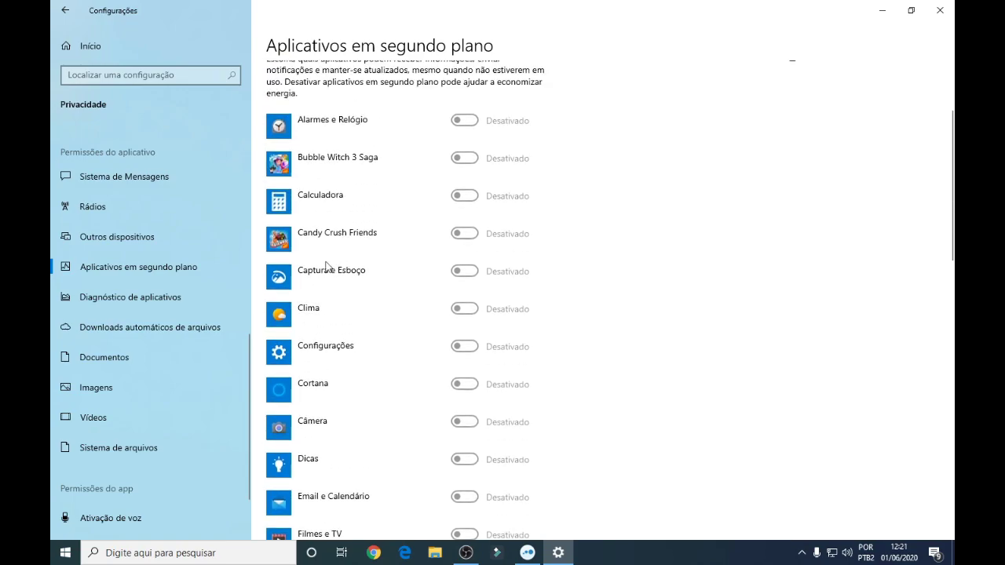
{"action": "scroll", "coordinate": [343, 425], "scroll_direction": "up", "scroll_amount": 1}
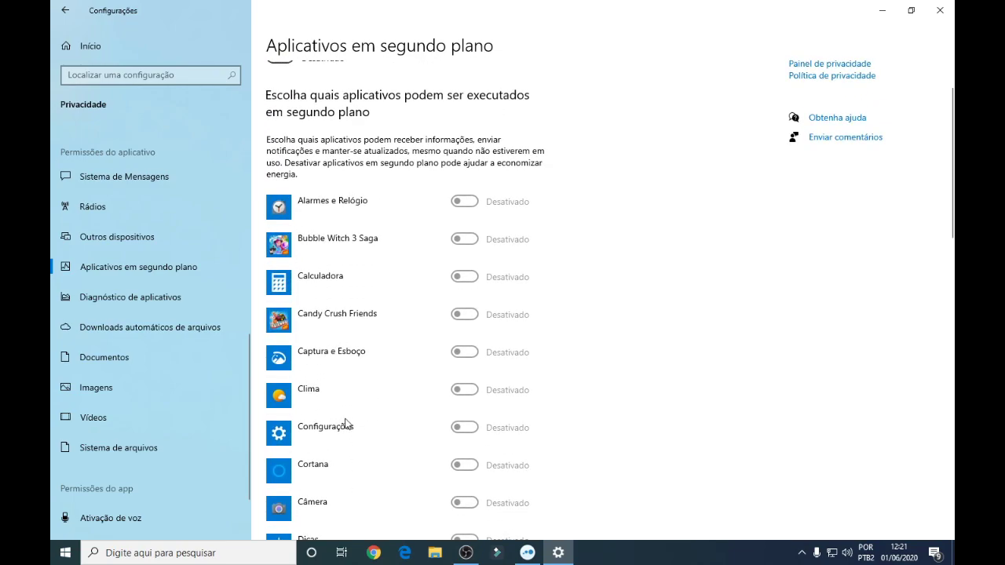
{"action": "scroll", "coordinate": [314, 416], "scroll_direction": "down", "scroll_amount": 1}
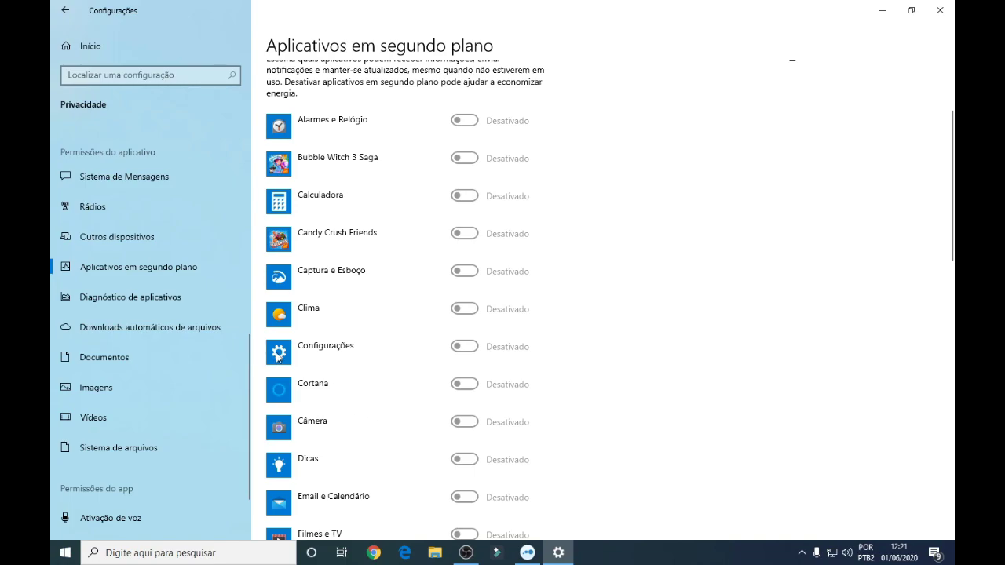
- Review the Diagnóstico de aplicativos and Downloads automáticos de arquivos privacy pages, briefly revisiting Aplicativos em segundo plano
{"action": "left_click", "coordinate": [153, 298]}
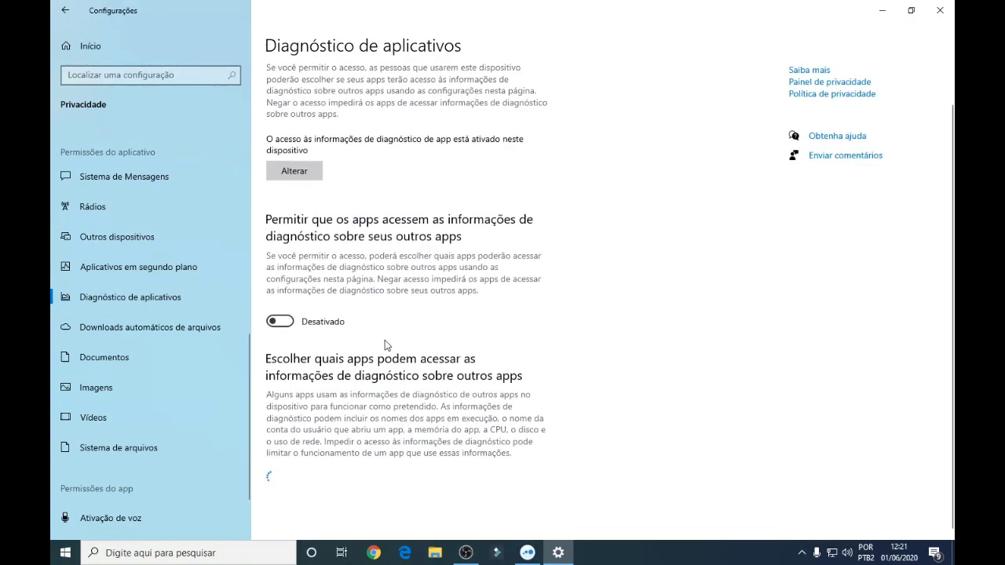
{"action": "left_click", "coordinate": [110, 270]}
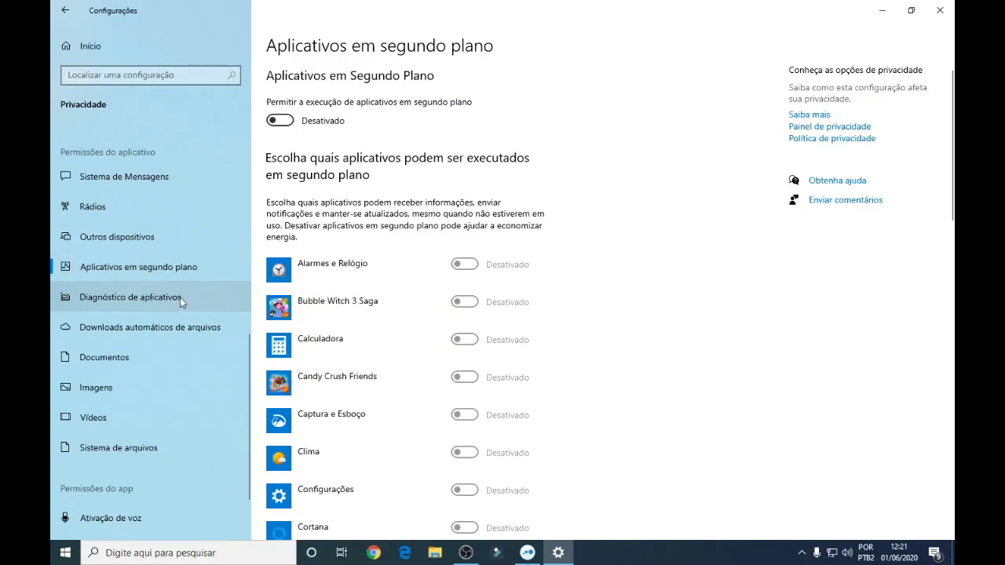
{"action": "left_click", "coordinate": [146, 307]}
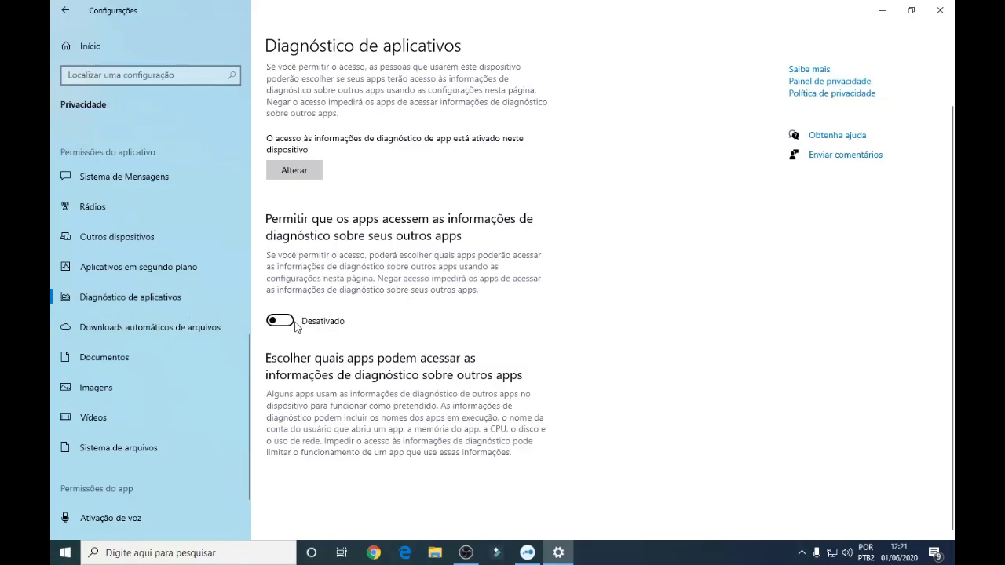
{"action": "scroll", "coordinate": [146, 313], "scroll_direction": "down", "scroll_amount": 2}
{"action": "left_click", "coordinate": [146, 270]}
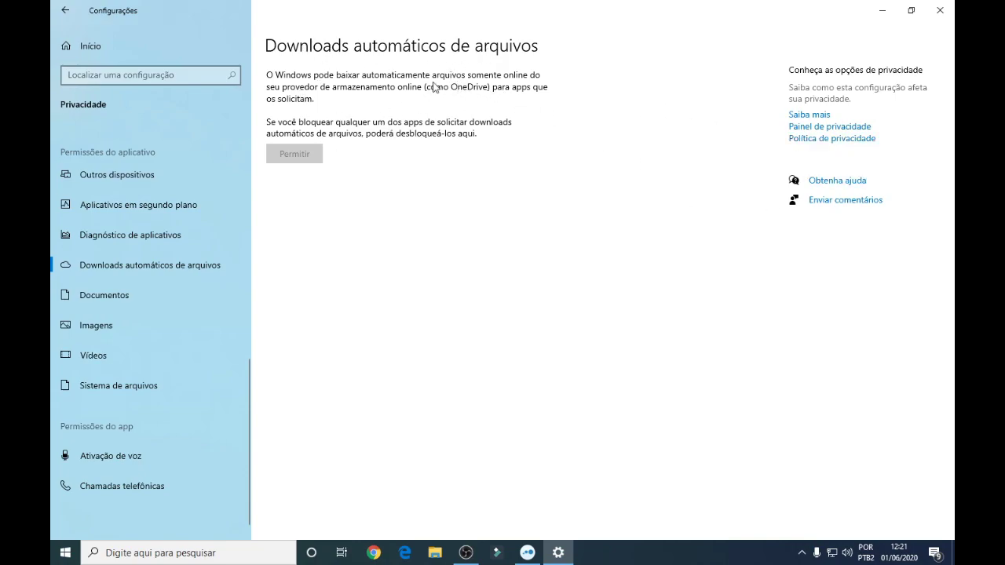
- Review the app access settings for Documentos, Imagens, Vídeos and Sistema de arquivos
{"action": "left_click", "coordinate": [148, 295]}
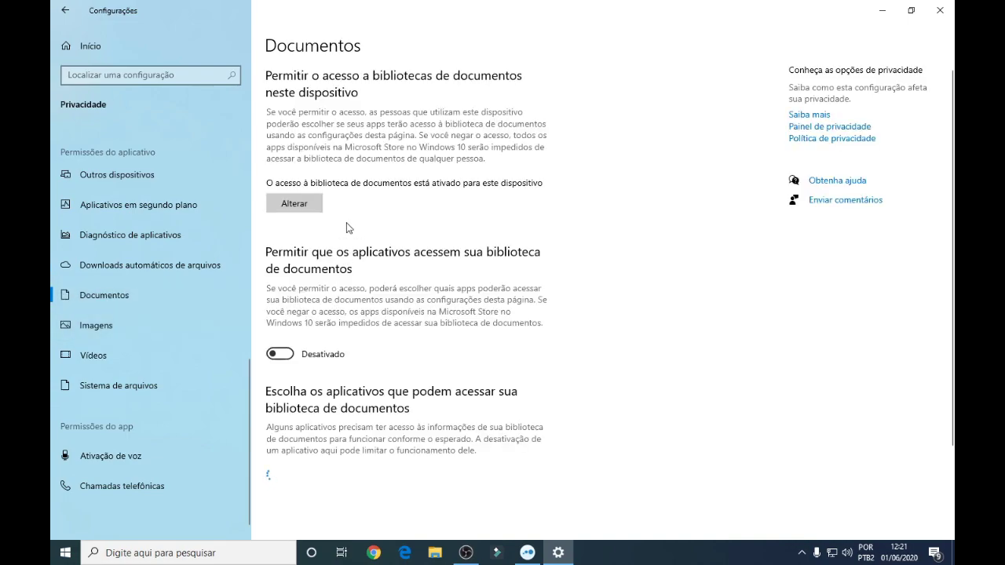
{"action": "left_click", "coordinate": [135, 325]}
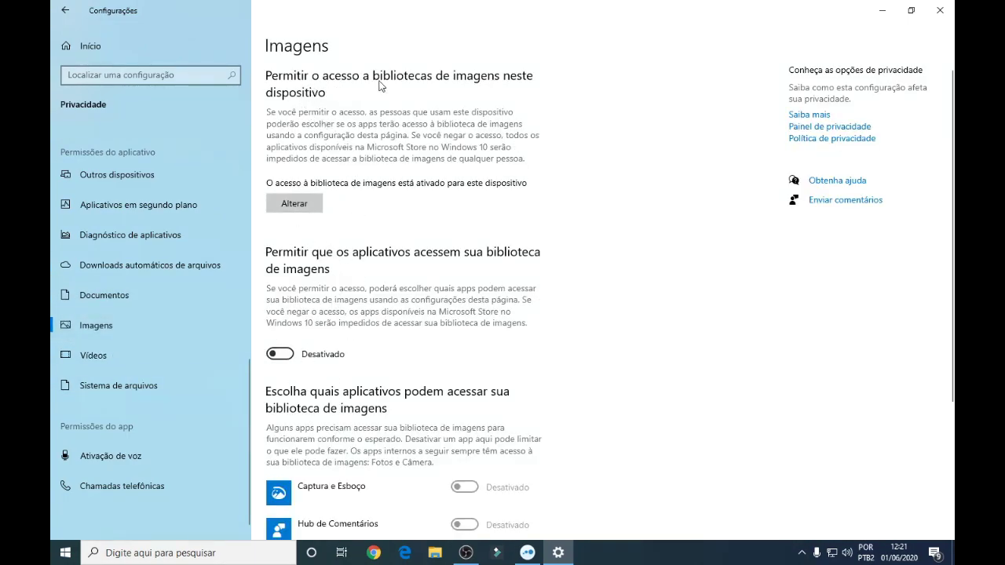
{"action": "scroll", "coordinate": [314, 171], "scroll_direction": "down", "scroll_amount": 3}
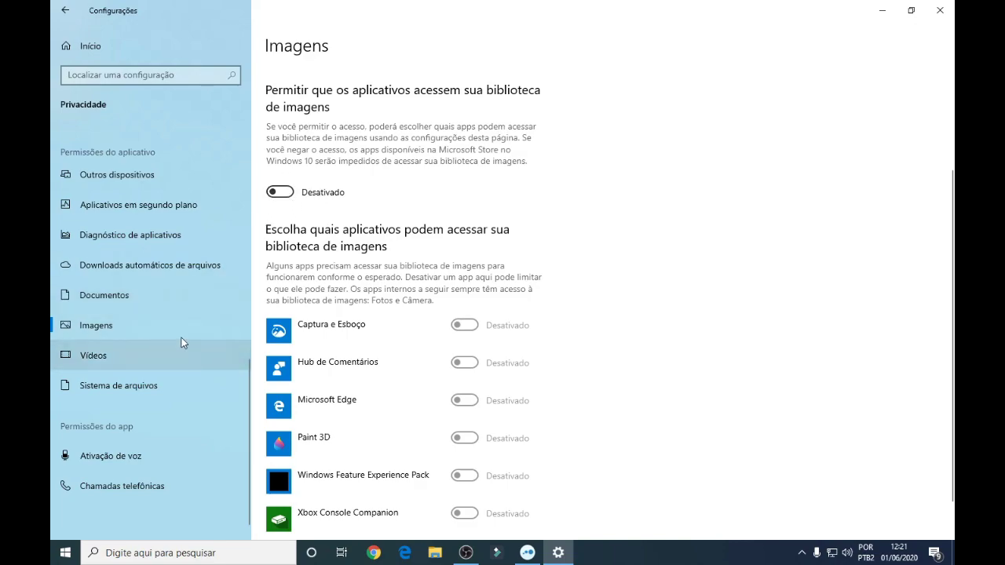
{"action": "left_click", "coordinate": [177, 357]}
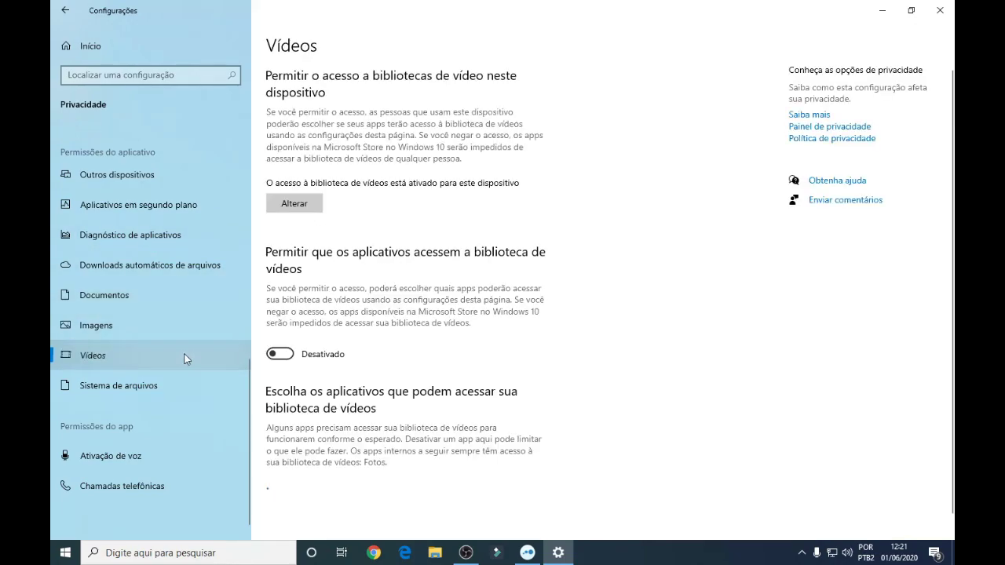
{"action": "left_click", "coordinate": [135, 385]}
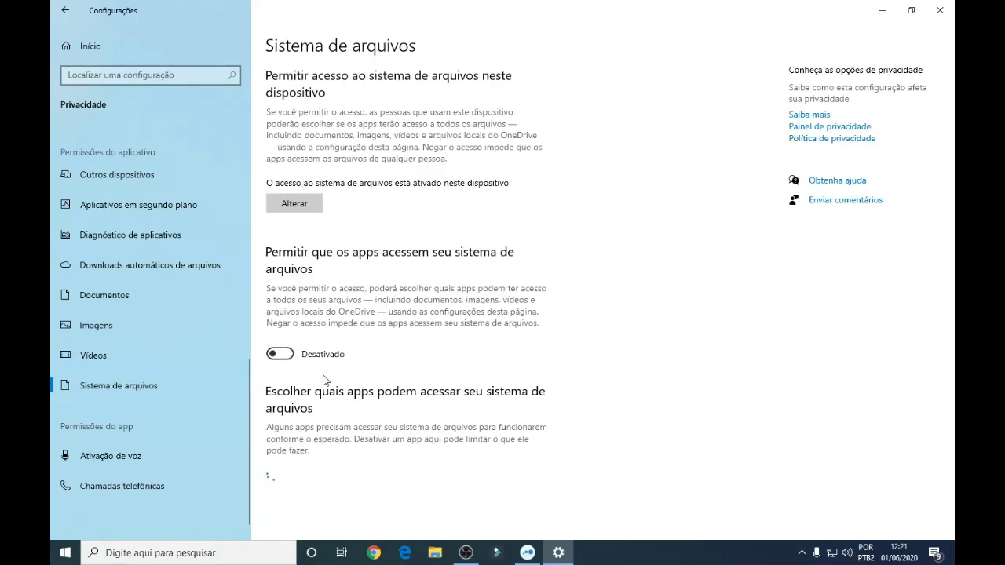
- Review the app permissions on the Ativação de voz and Chamadas telefônicas pages
{"action": "scroll", "coordinate": [166, 380], "scroll_direction": "down", "scroll_amount": 1}
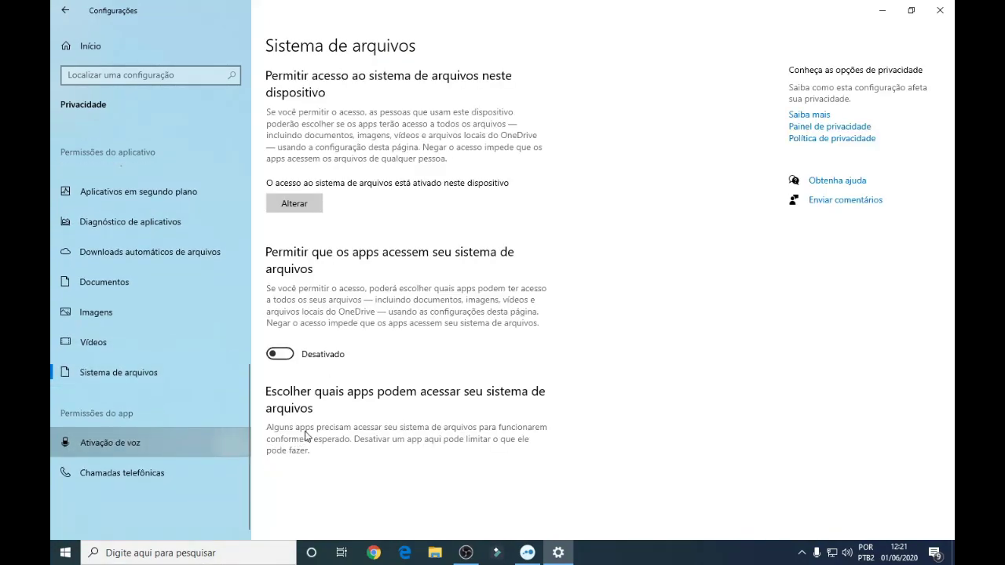
{"action": "left_click", "coordinate": [144, 444]}
{"action": "scroll", "coordinate": [298, 369], "scroll_direction": "down", "scroll_amount": 5}
{"action": "scroll", "coordinate": [298, 369], "scroll_direction": "up", "scroll_amount": 5}
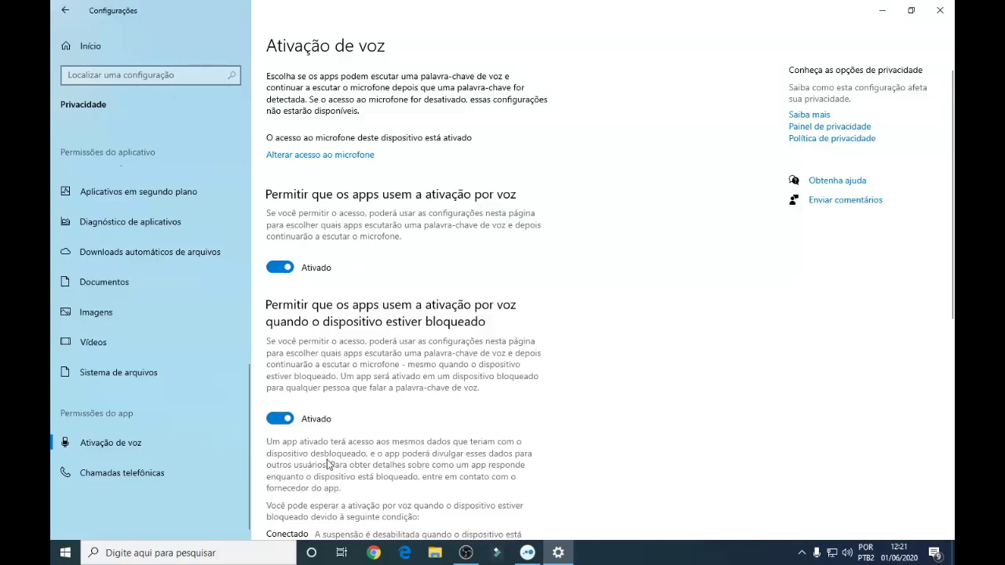
{"action": "scroll", "coordinate": [331, 458], "scroll_direction": "down", "scroll_amount": 1}
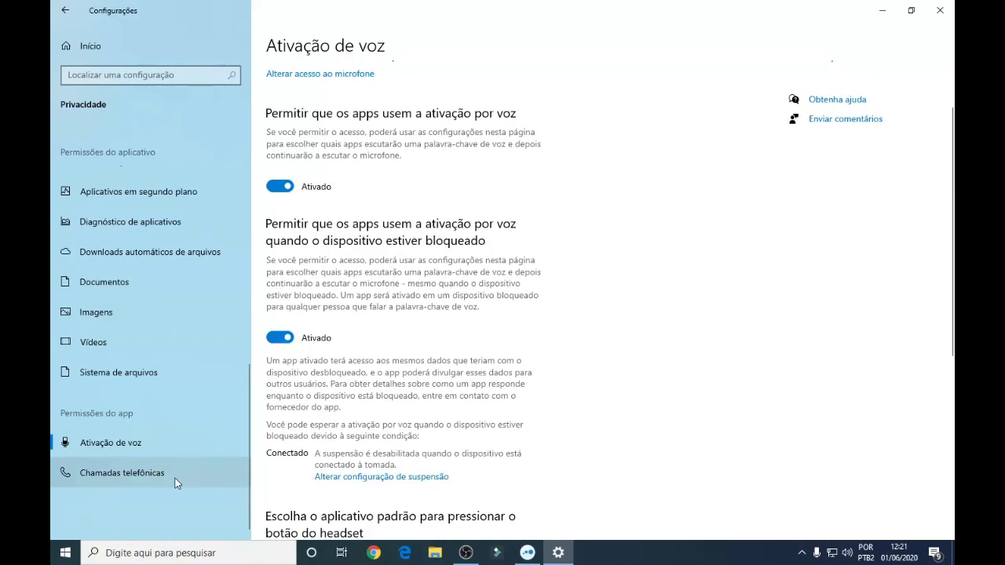
{"action": "left_click", "coordinate": [176, 481]}
{"action": "scroll", "coordinate": [290, 353], "scroll_direction": "down", "scroll_amount": 1}
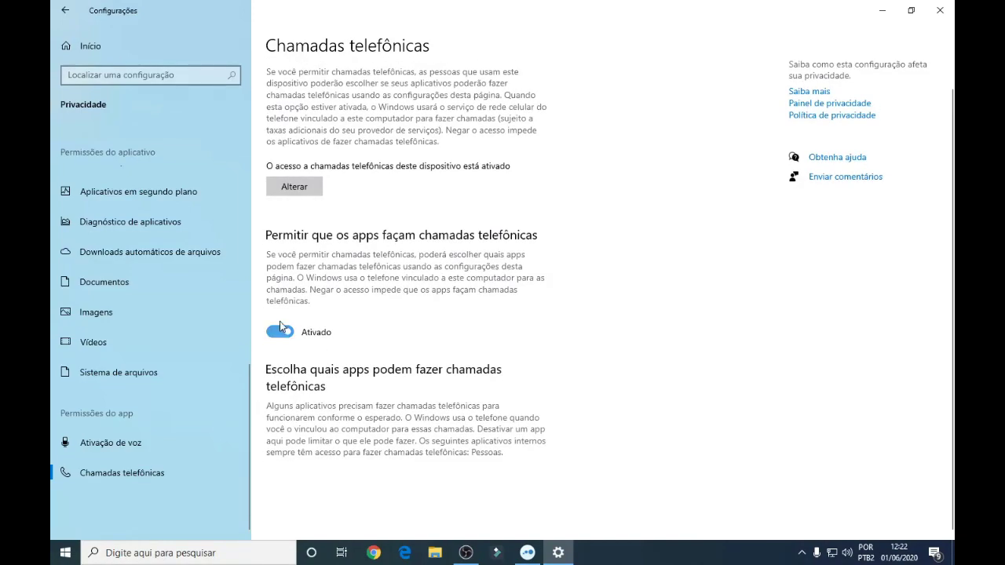
{"action": "scroll", "coordinate": [395, 343], "scroll_direction": "up", "scroll_amount": 1}
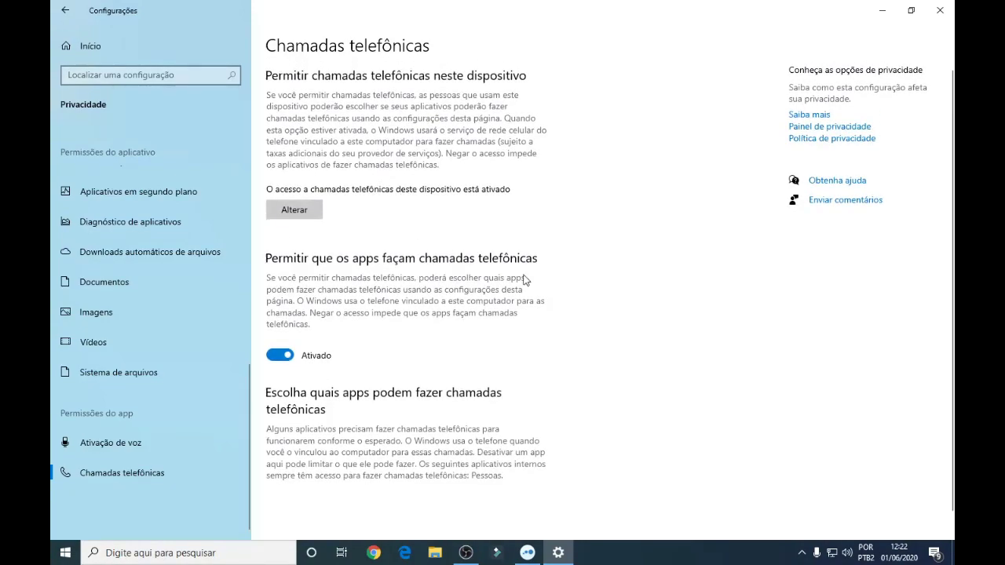
- Return to the Geral privacy page and review its options
{"action": "scroll", "coordinate": [134, 313], "scroll_direction": "up", "scroll_amount": 5}
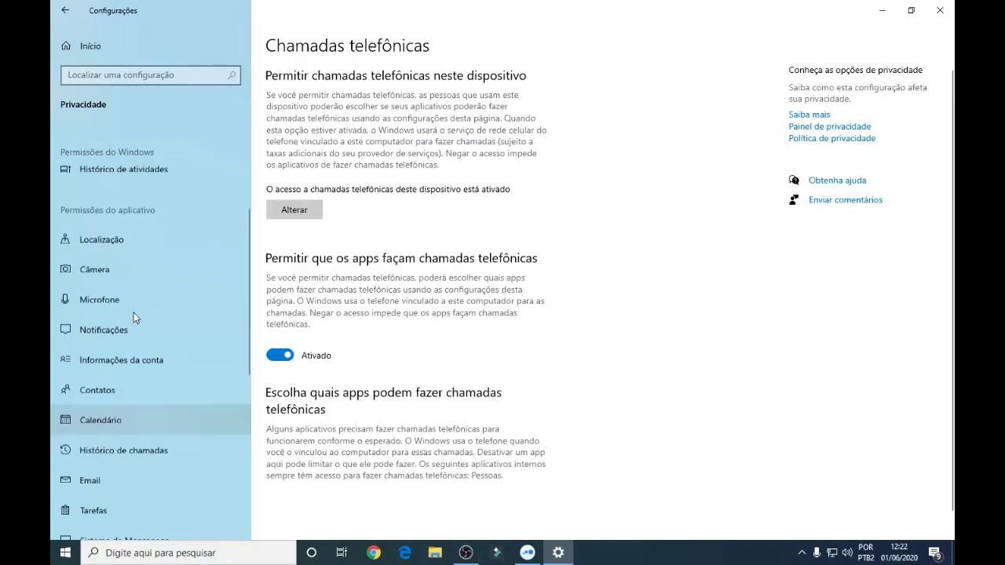
{"action": "left_click", "coordinate": [142, 188]}
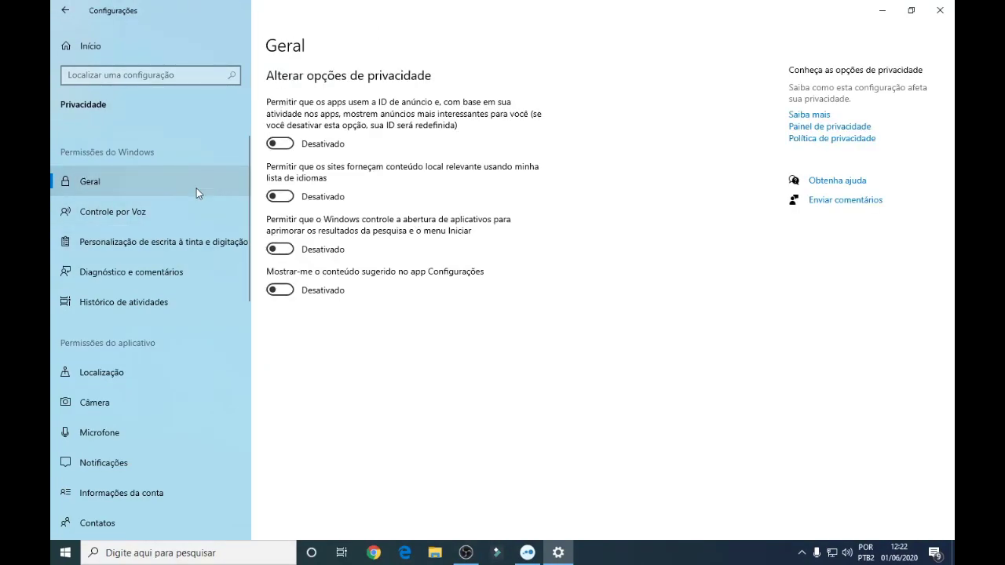
{"action": "scroll", "coordinate": [101, 259], "scroll_direction": "down", "scroll_amount": 3}
{"action": "scroll", "coordinate": [109, 308], "scroll_direction": "up", "scroll_amount": 3}
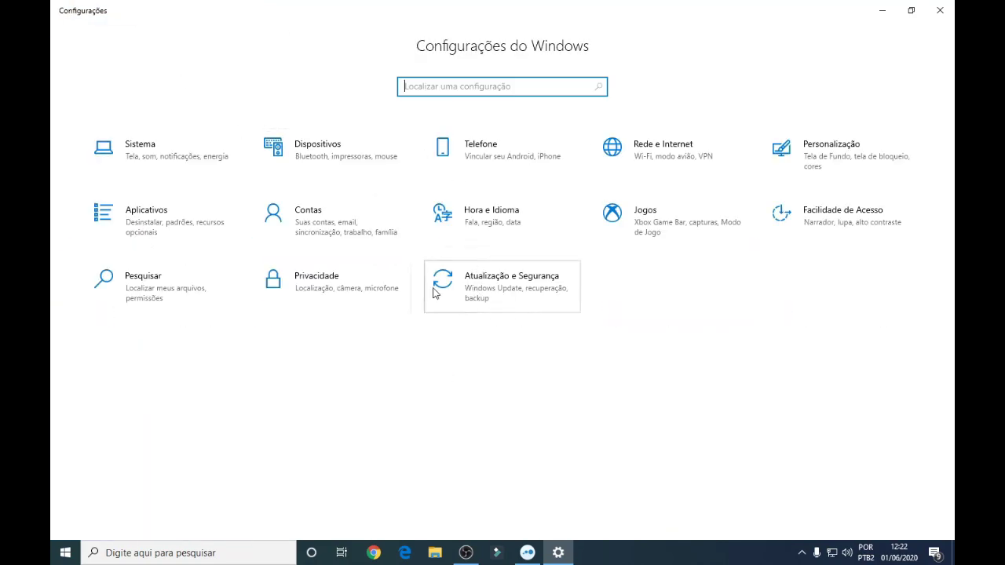
- Go from Windows Update to the storage settings, open Arquivos temporários for drive C:, and mark Downloads for removal
{"action": "left_click", "coordinate": [498, 299]}
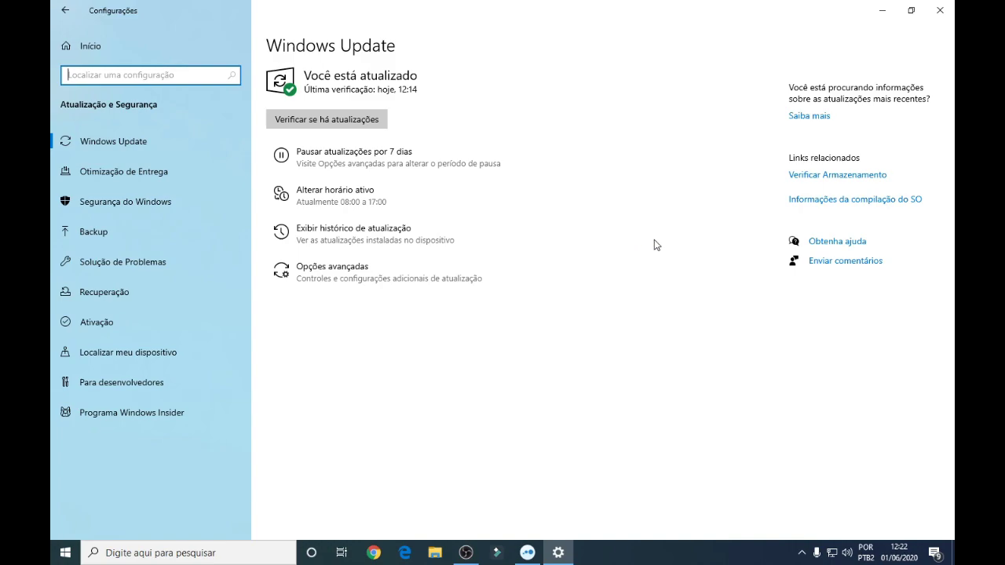
{"action": "left_click", "coordinate": [820, 175]}
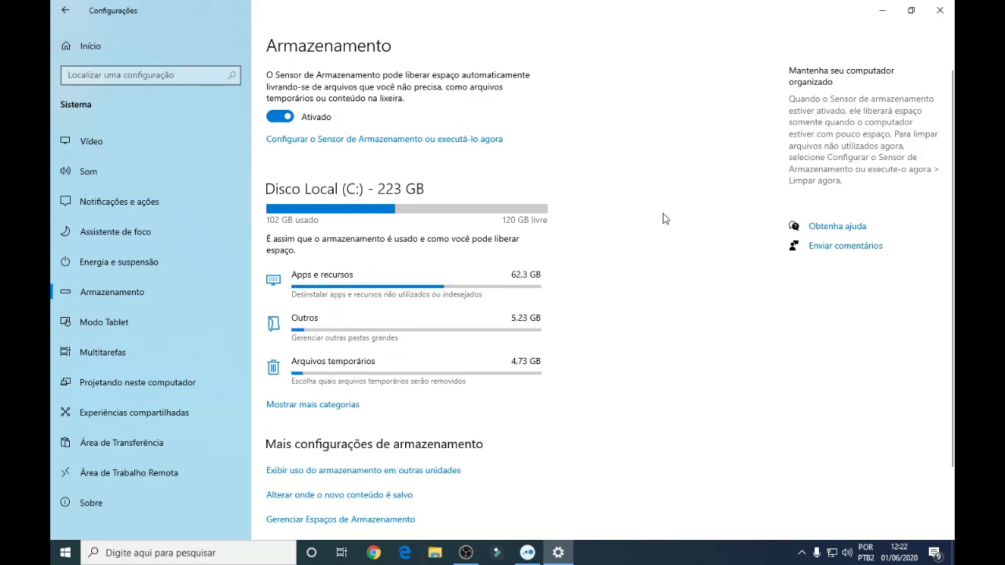
{"action": "scroll", "coordinate": [663, 219], "scroll_direction": "down", "scroll_amount": 3}
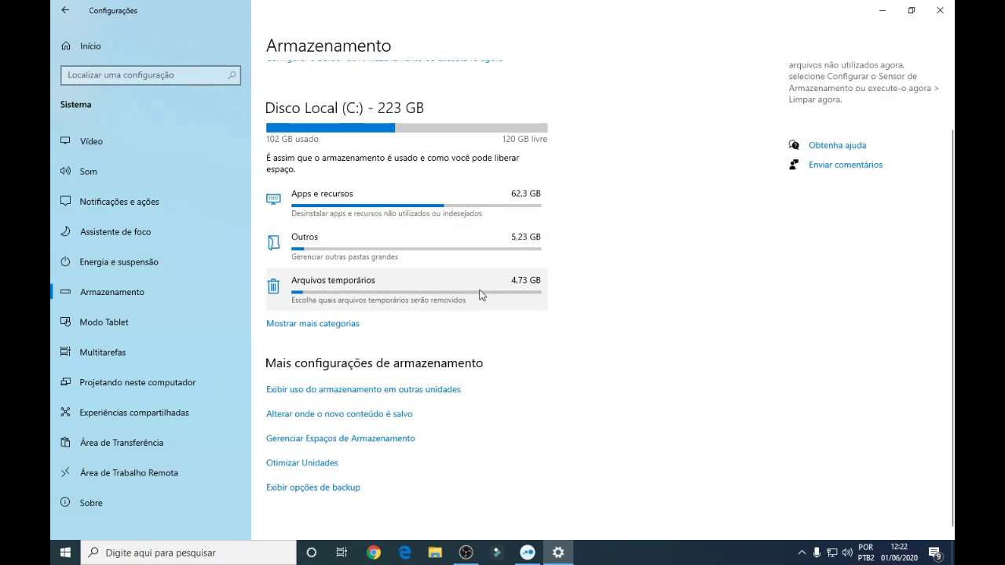
{"action": "left_click", "coordinate": [380, 292]}
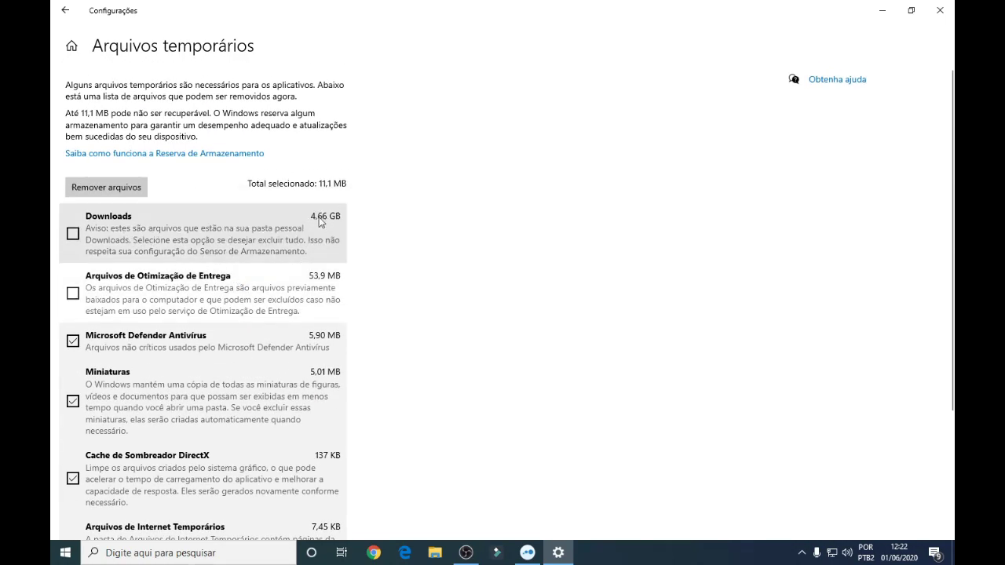
{"action": "left_click", "coordinate": [73, 236]}
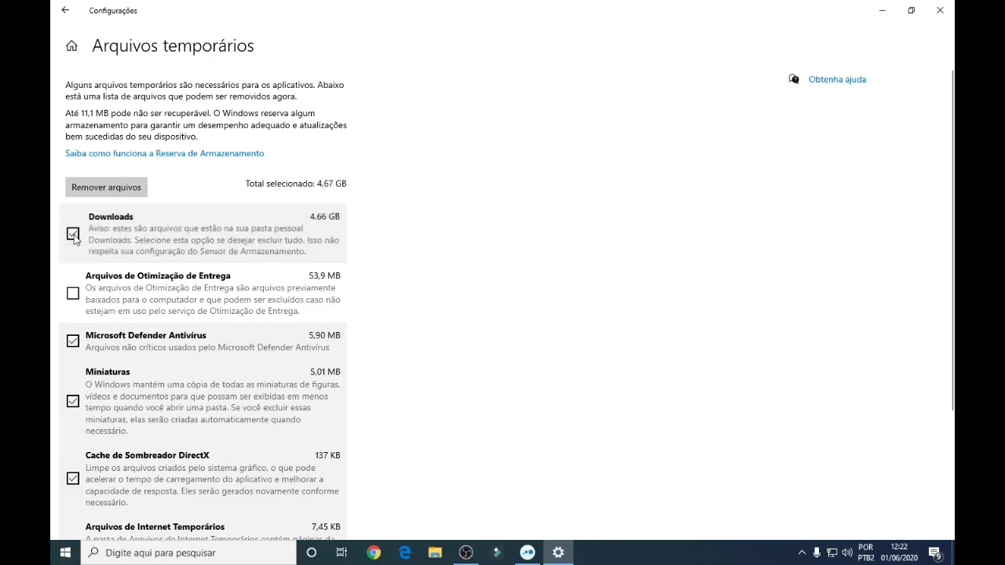
- Exclude the Downloads folder from the temporary files selected for removal
{"action": "left_click", "coordinate": [73, 236]}
{"action": "left_click", "coordinate": [76, 235]}
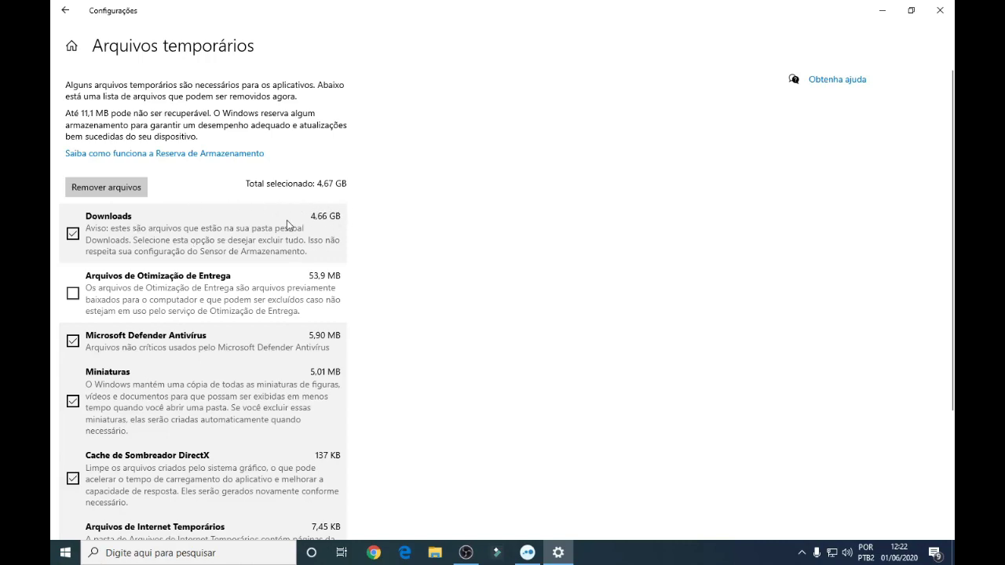
{"action": "left_click", "coordinate": [68, 235]}
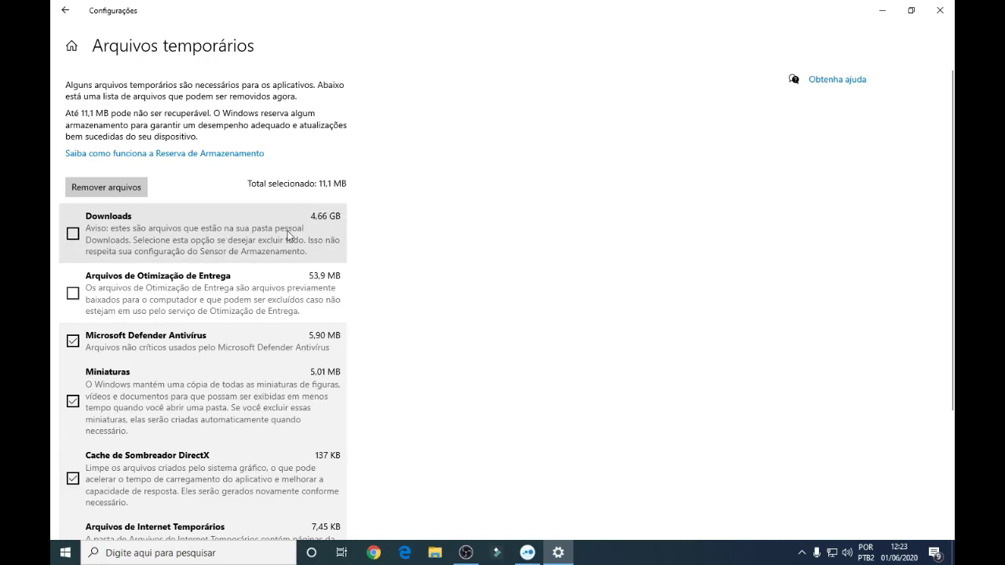
{"action": "left_click", "coordinate": [81, 237]}
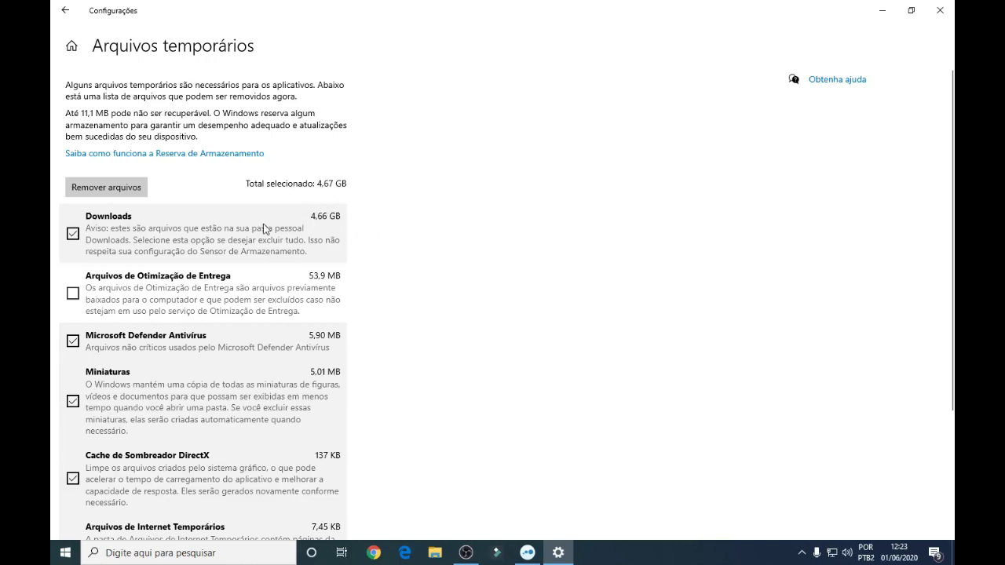
{"action": "left_click", "coordinate": [119, 232]}
{"action": "left_click", "coordinate": [126, 235]}
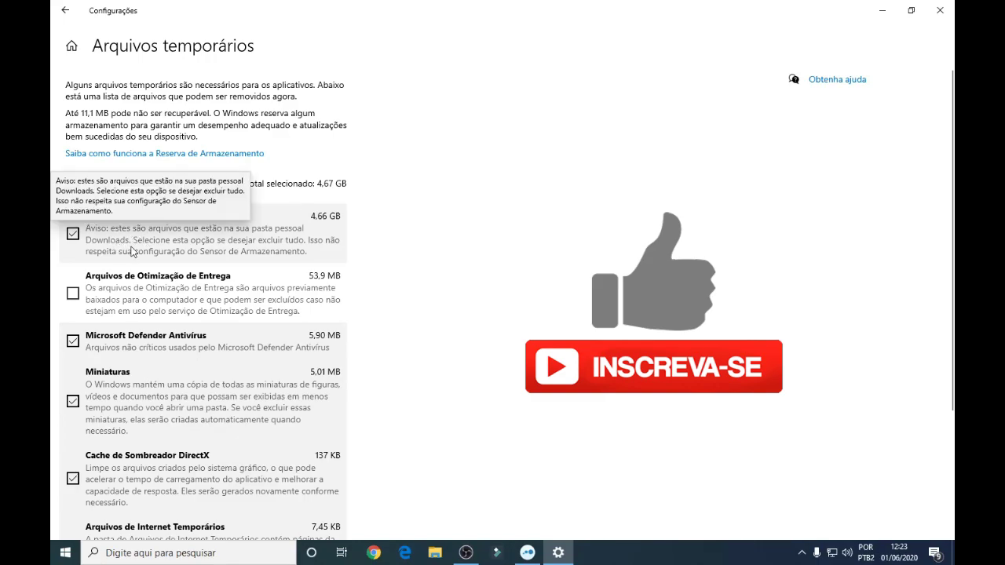
{"action": "left_click", "coordinate": [140, 241]}
{"action": "left_click", "coordinate": [140, 242]}
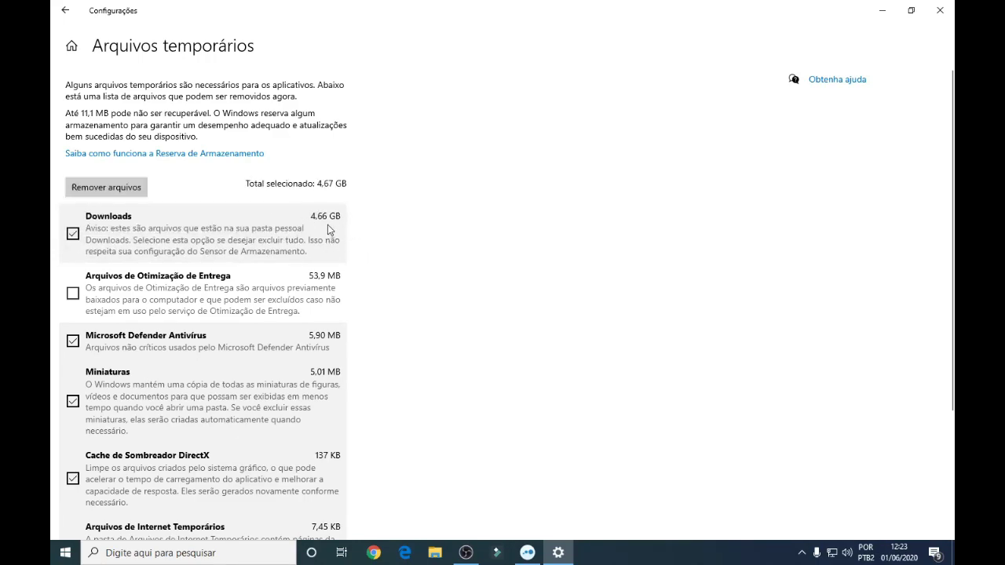
{"action": "left_click", "coordinate": [343, 240]}
{"action": "scroll", "coordinate": [346, 240], "scroll_direction": "down", "scroll_amount": 3}
{"action": "scroll", "coordinate": [349, 236], "scroll_direction": "up", "scroll_amount": 3}
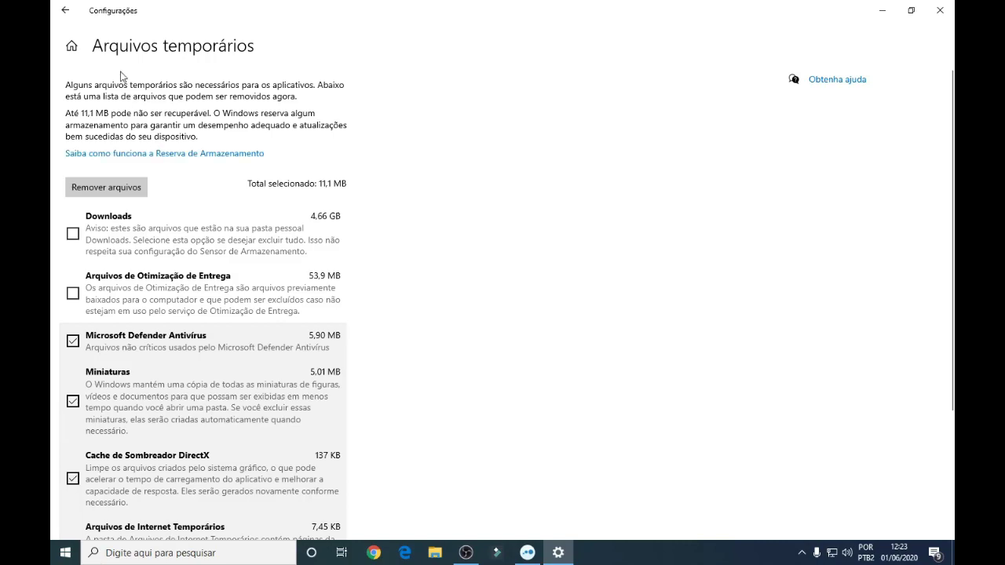
- Open the Sensor de Armazenamento configuration from the storage settings and set it to run A cada semana
{"action": "left_click", "coordinate": [65, 10]}
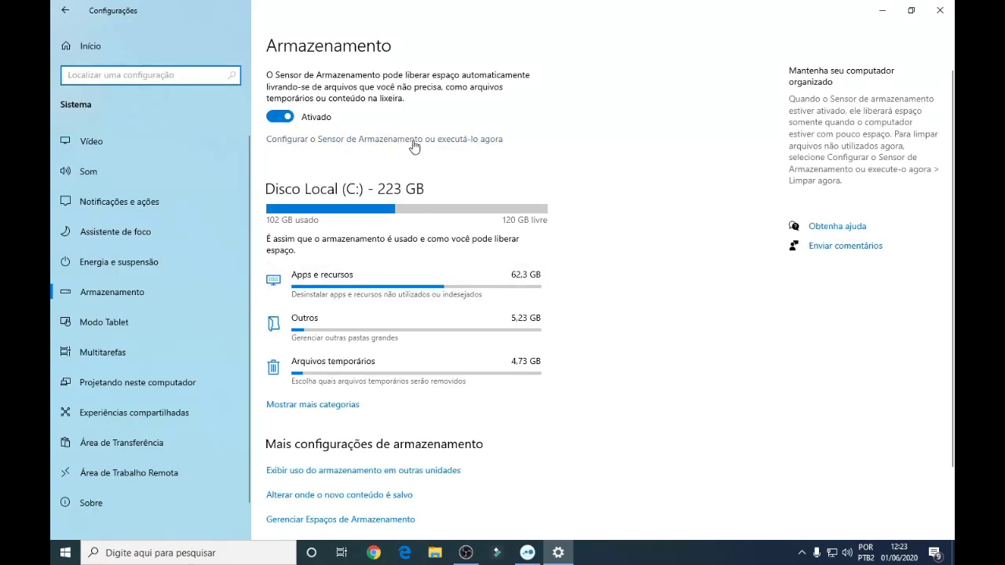
{"action": "left_click", "coordinate": [347, 143]}
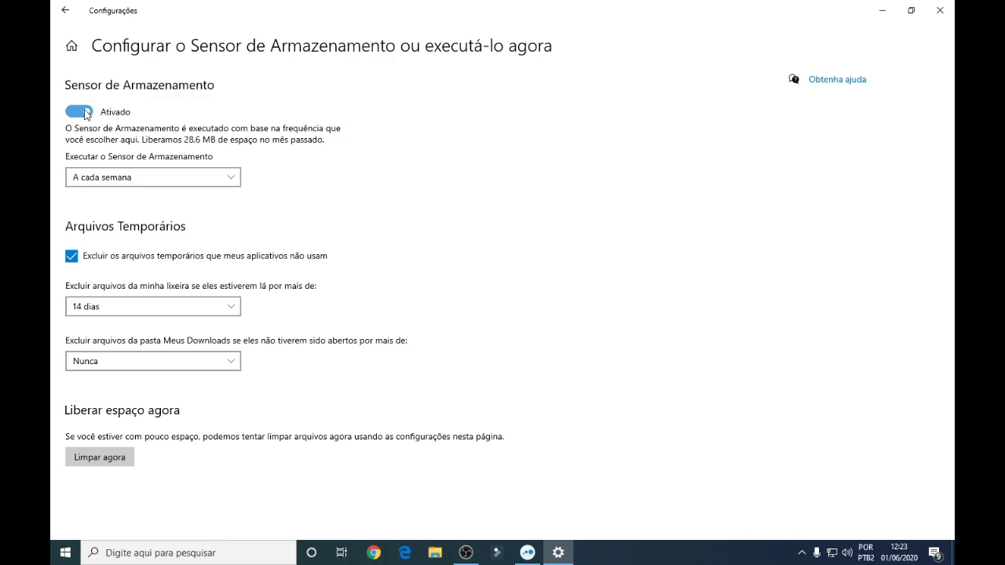
{"action": "left_click", "coordinate": [171, 179]}
{"action": "left_click", "coordinate": [104, 179]}
- Set the deletion period for files in the recycle bin to 14 dias
{"action": "left_click", "coordinate": [175, 306]}
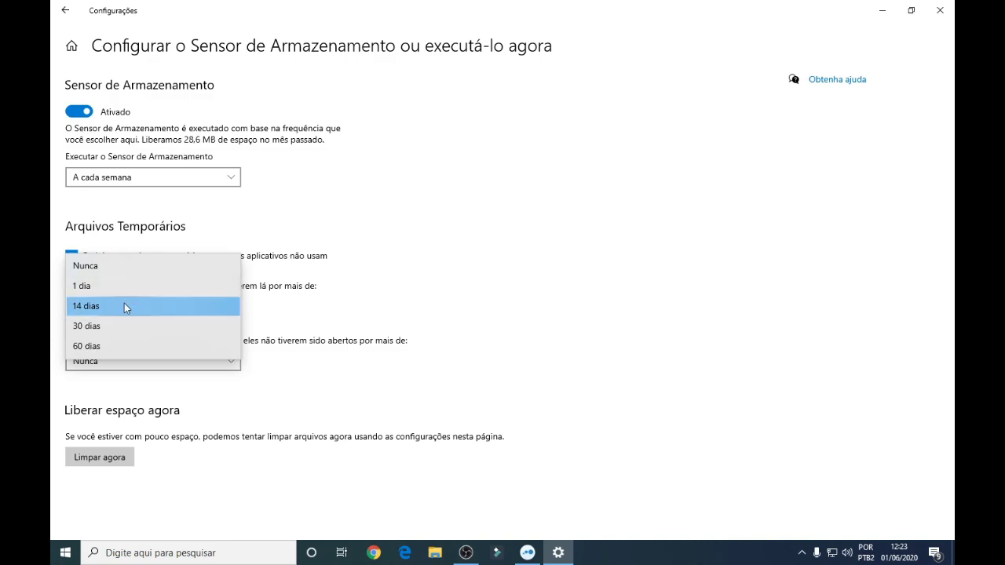
{"action": "left_click", "coordinate": [126, 285]}
{"action": "left_click", "coordinate": [154, 309]}
{"action": "left_click", "coordinate": [152, 326]}
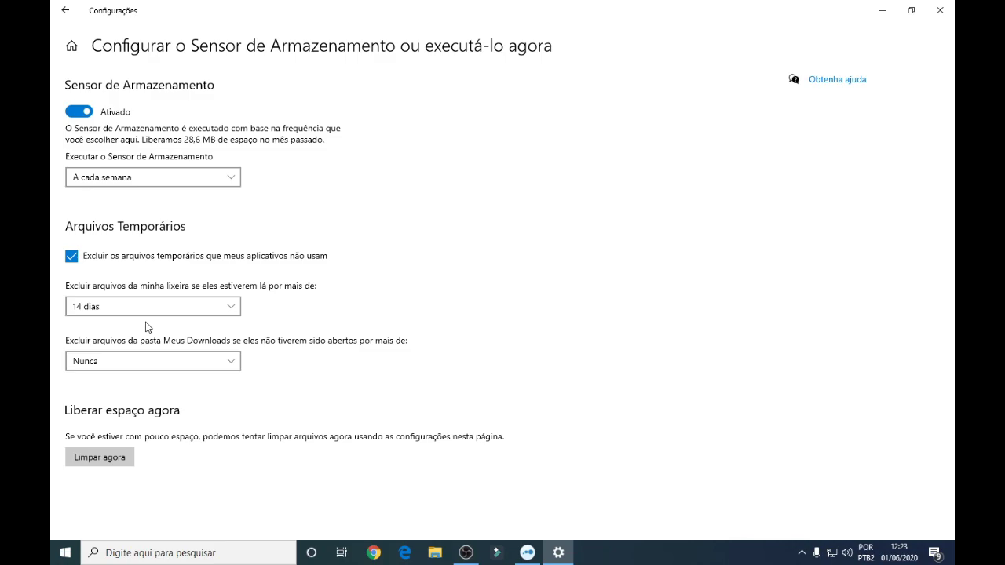
{"action": "left_click", "coordinate": [126, 310]}
{"action": "left_click", "coordinate": [126, 311]}
- Review the deletion periods offered for the Meus Downloads folder, keeping Nunca selected
{"action": "left_click", "coordinate": [163, 365]}
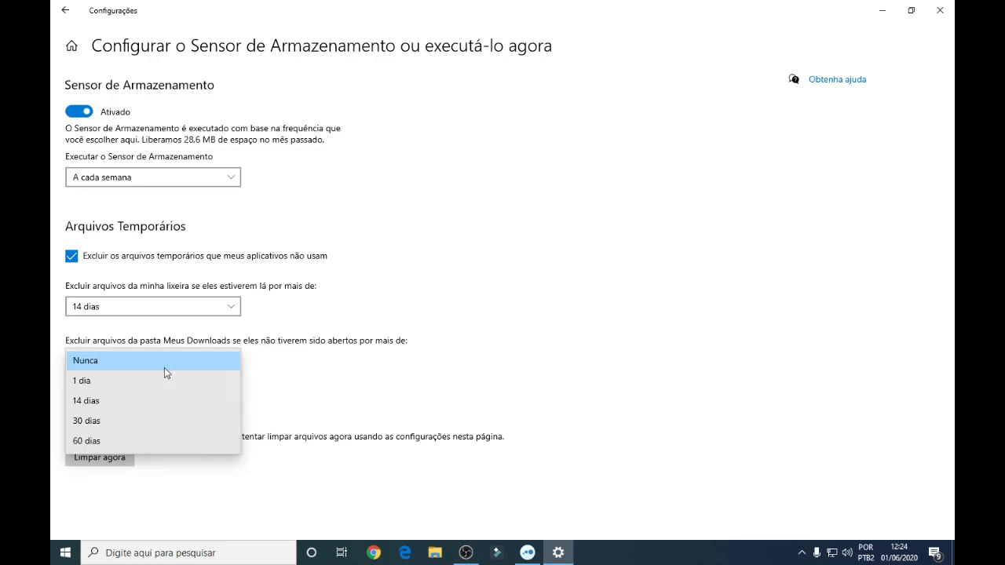
{"action": "left_click", "coordinate": [165, 368]}
{"action": "left_click", "coordinate": [118, 369]}
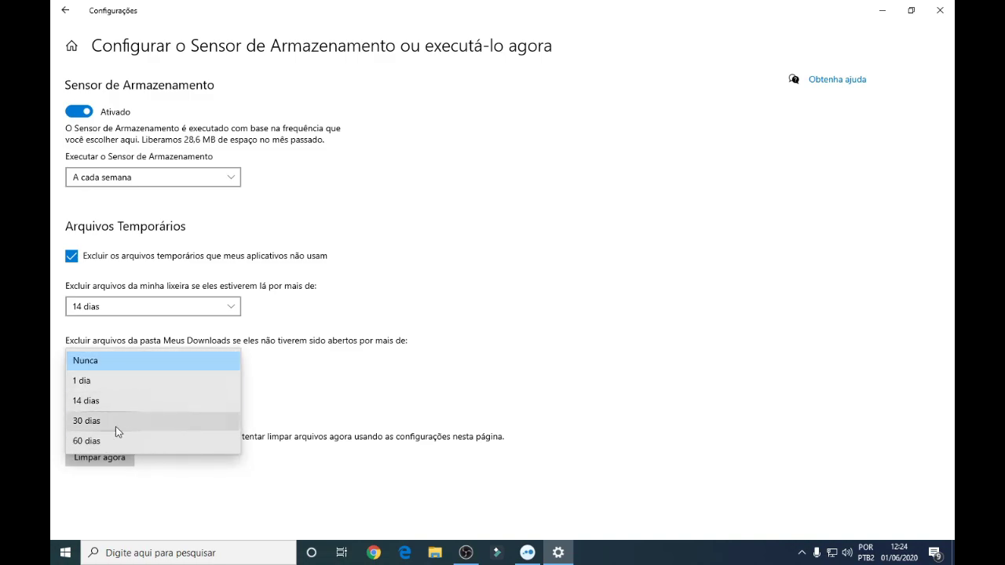
{"action": "left_click", "coordinate": [143, 360]}
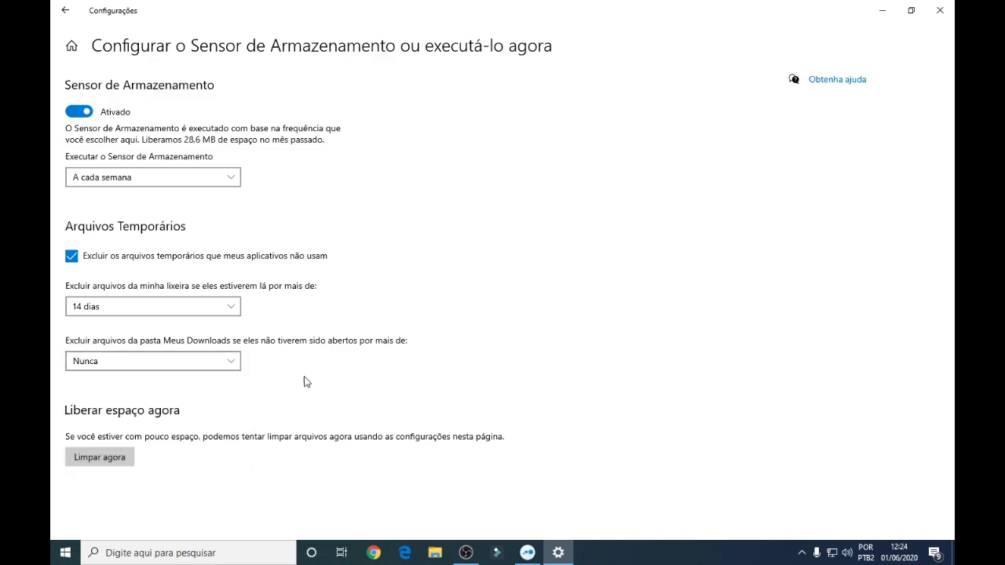
- Try deletion periods of 14 dias and 1 dia for the Meus Downloads folder, and set it back to Nunca
{"action": "left_click", "coordinate": [183, 365]}
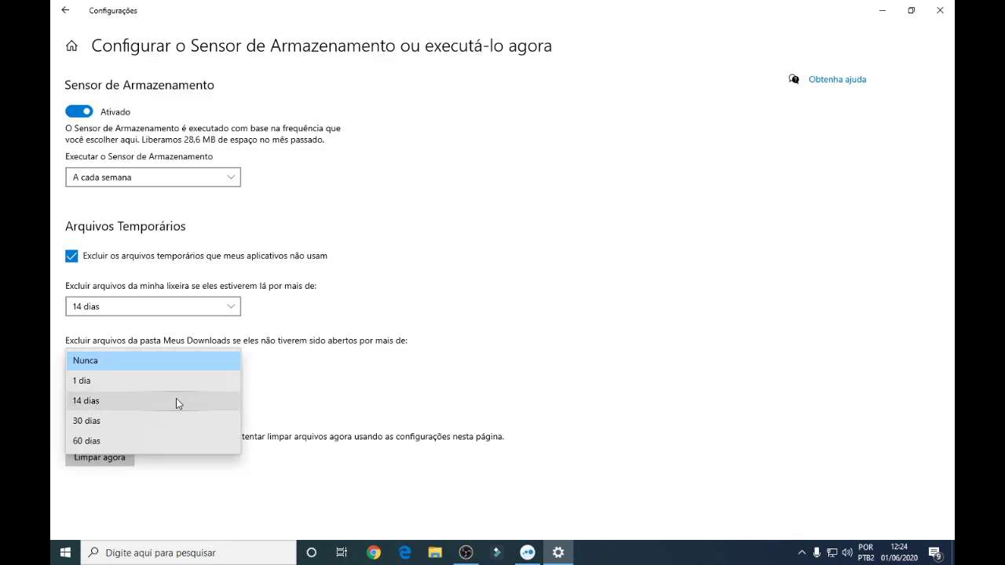
{"action": "left_click", "coordinate": [175, 401]}
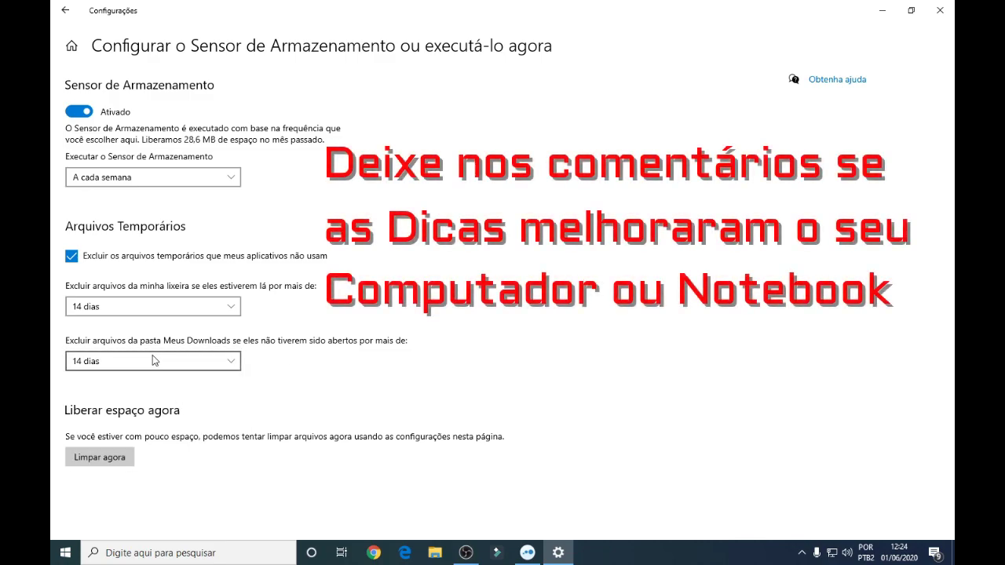
{"action": "left_click", "coordinate": [184, 364]}
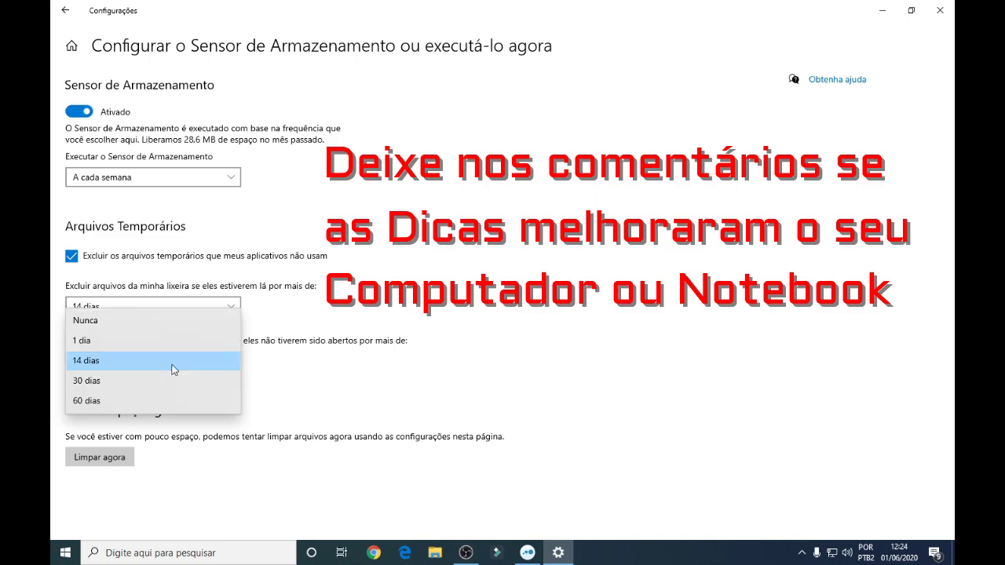
{"action": "left_click", "coordinate": [142, 339]}
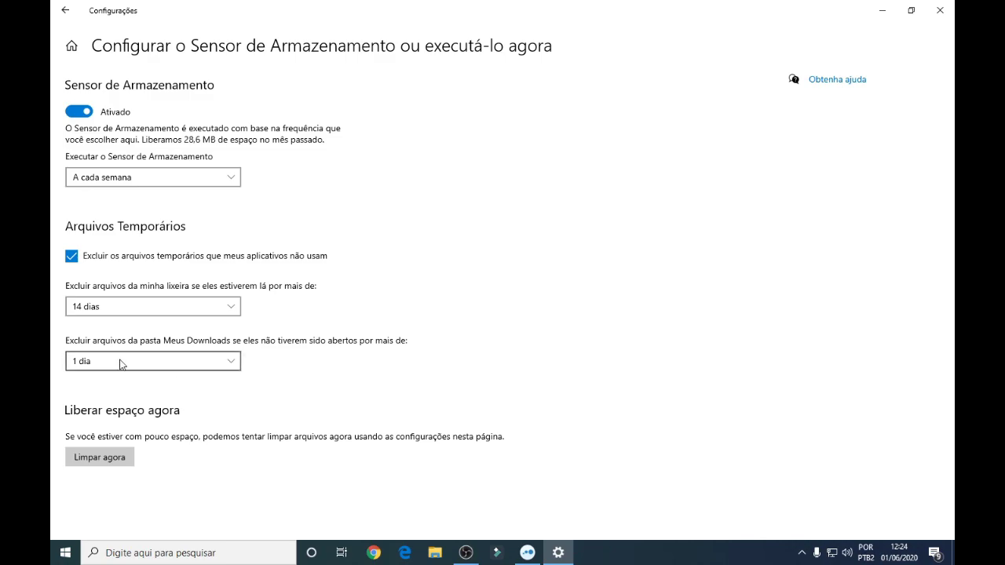
{"action": "left_click", "coordinate": [169, 367]}
{"action": "left_click", "coordinate": [157, 338]}
{"action": "left_click", "coordinate": [802, 554]}
{"action": "left_click", "coordinate": [549, 480]}
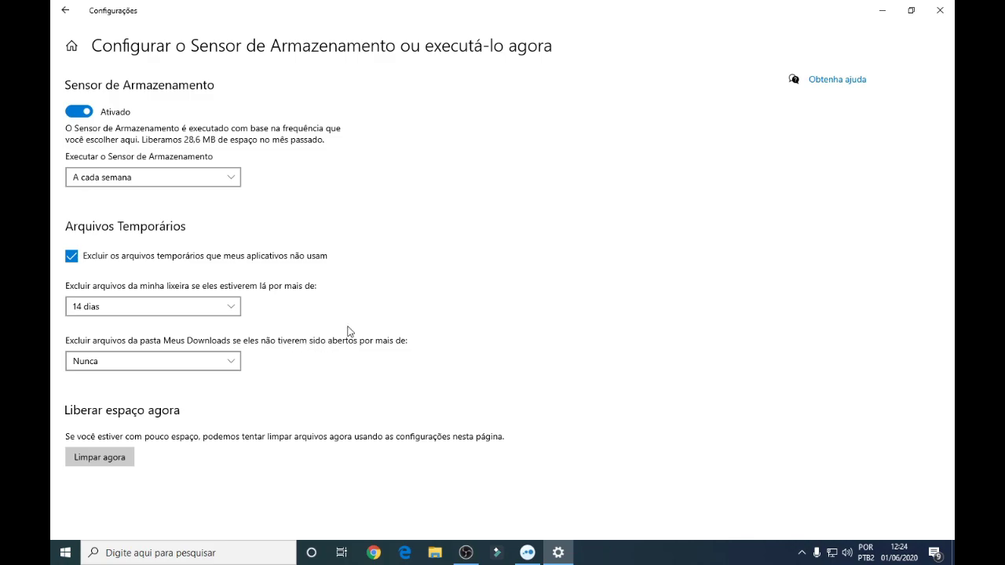
- Close the settings window and refresh the desktop
{"action": "left_click", "coordinate": [940, 10]}
{"action": "right_click", "coordinate": [473, 182]}
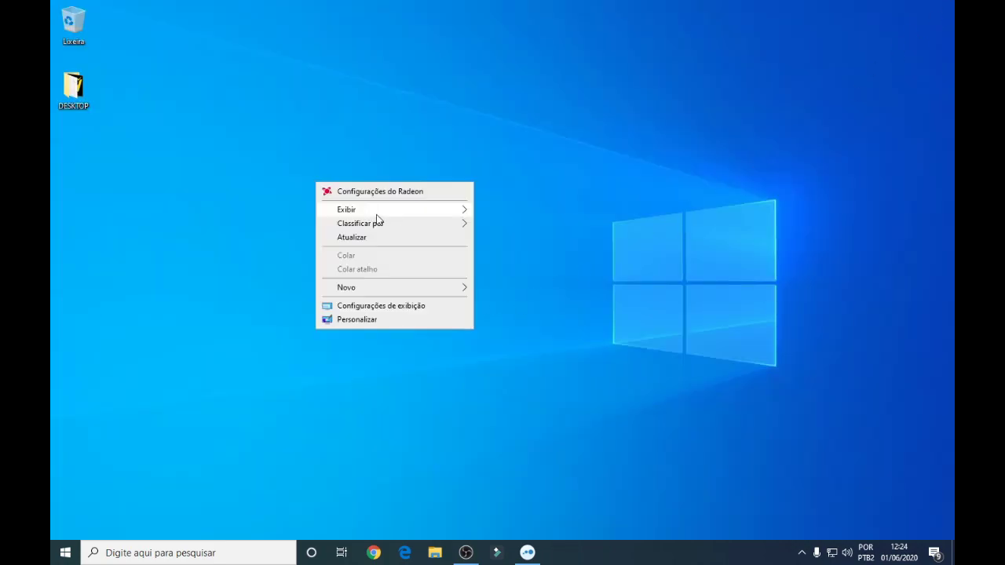
{"action": "left_click", "coordinate": [432, 238]}
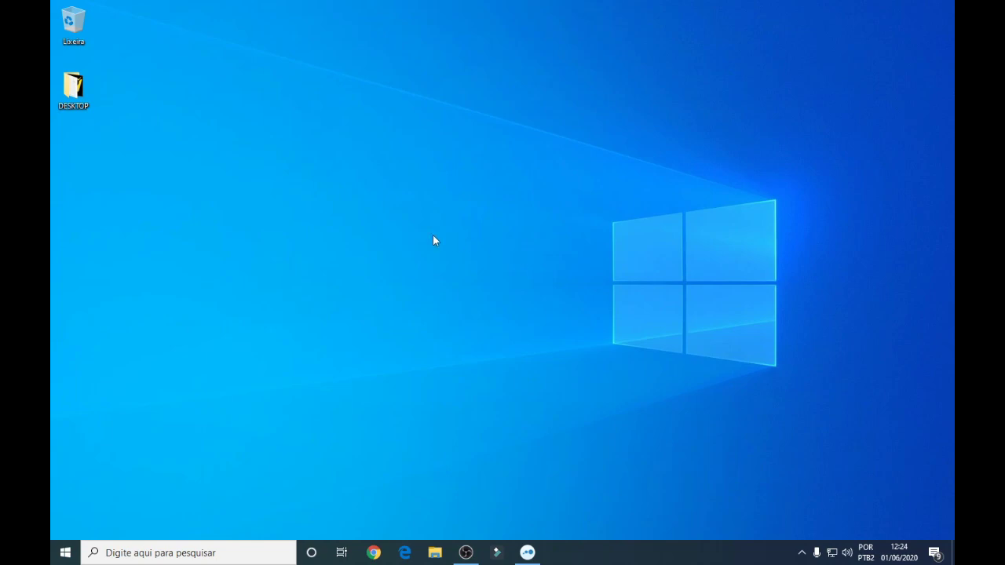